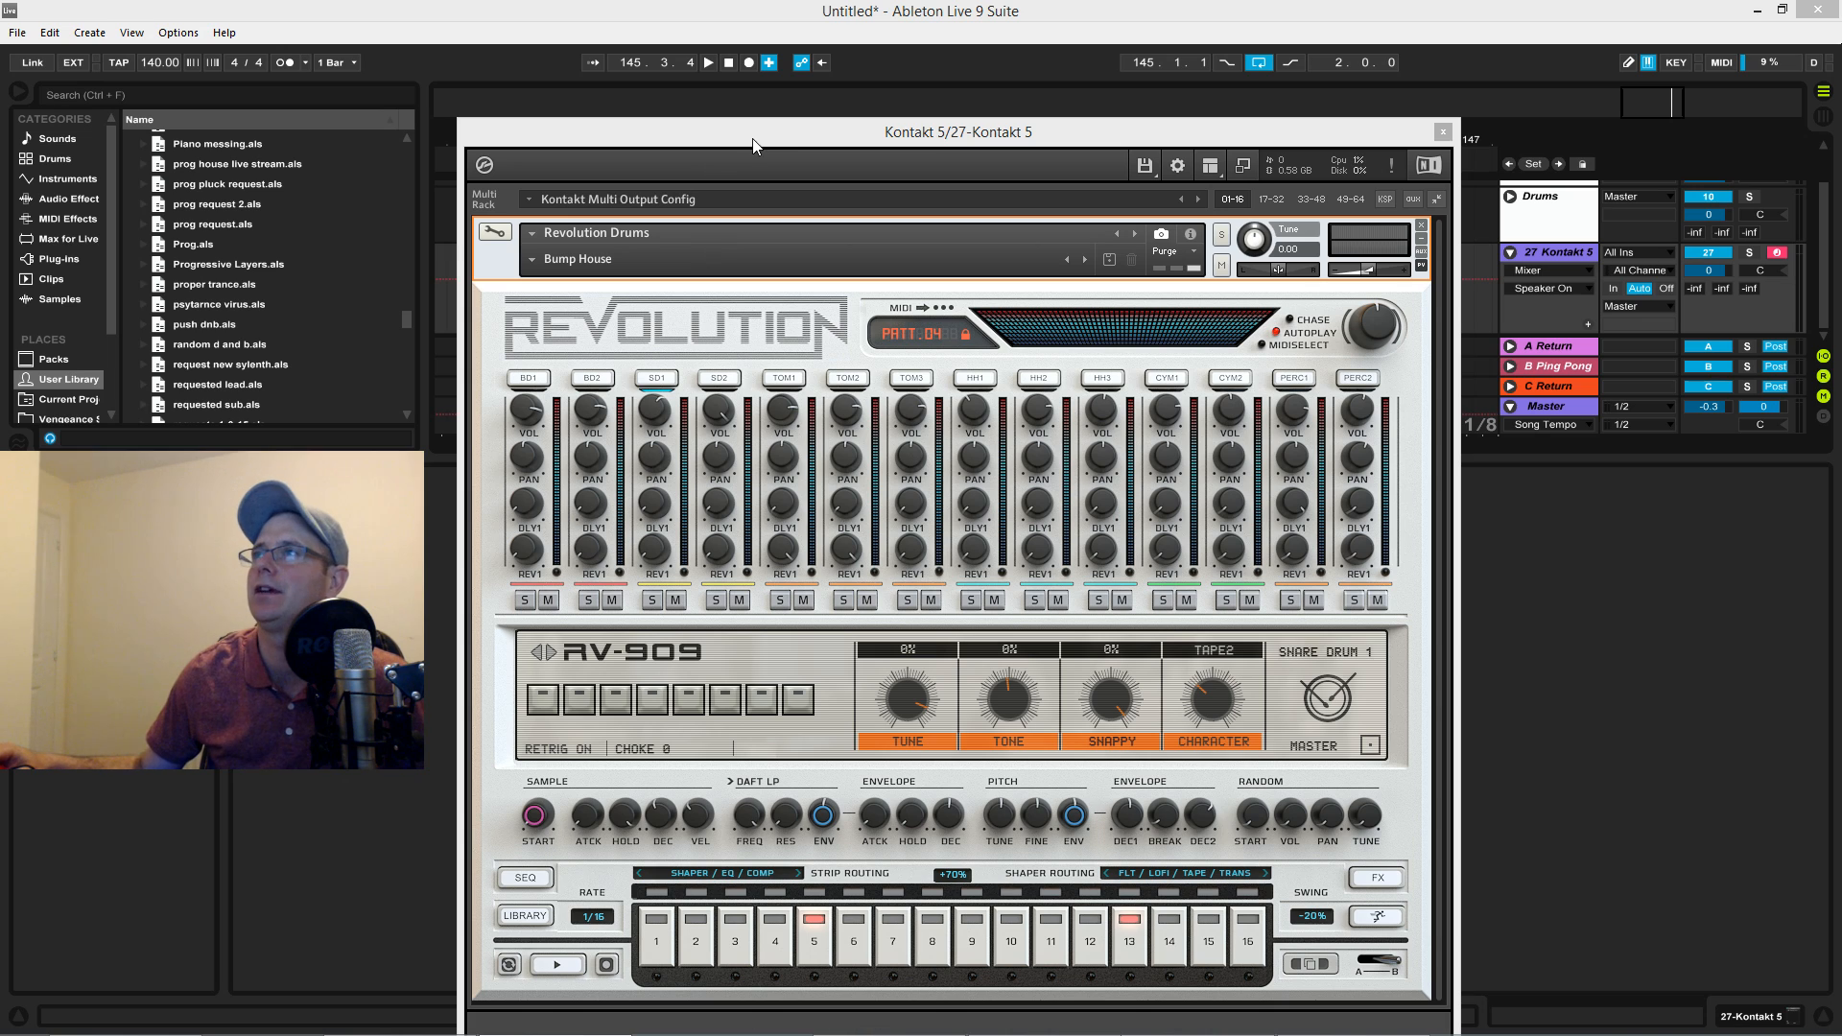
Load the Dirty Disco preset from the Processed Kits category into Revolution Drums.
drag(775, 134, 777, 117)
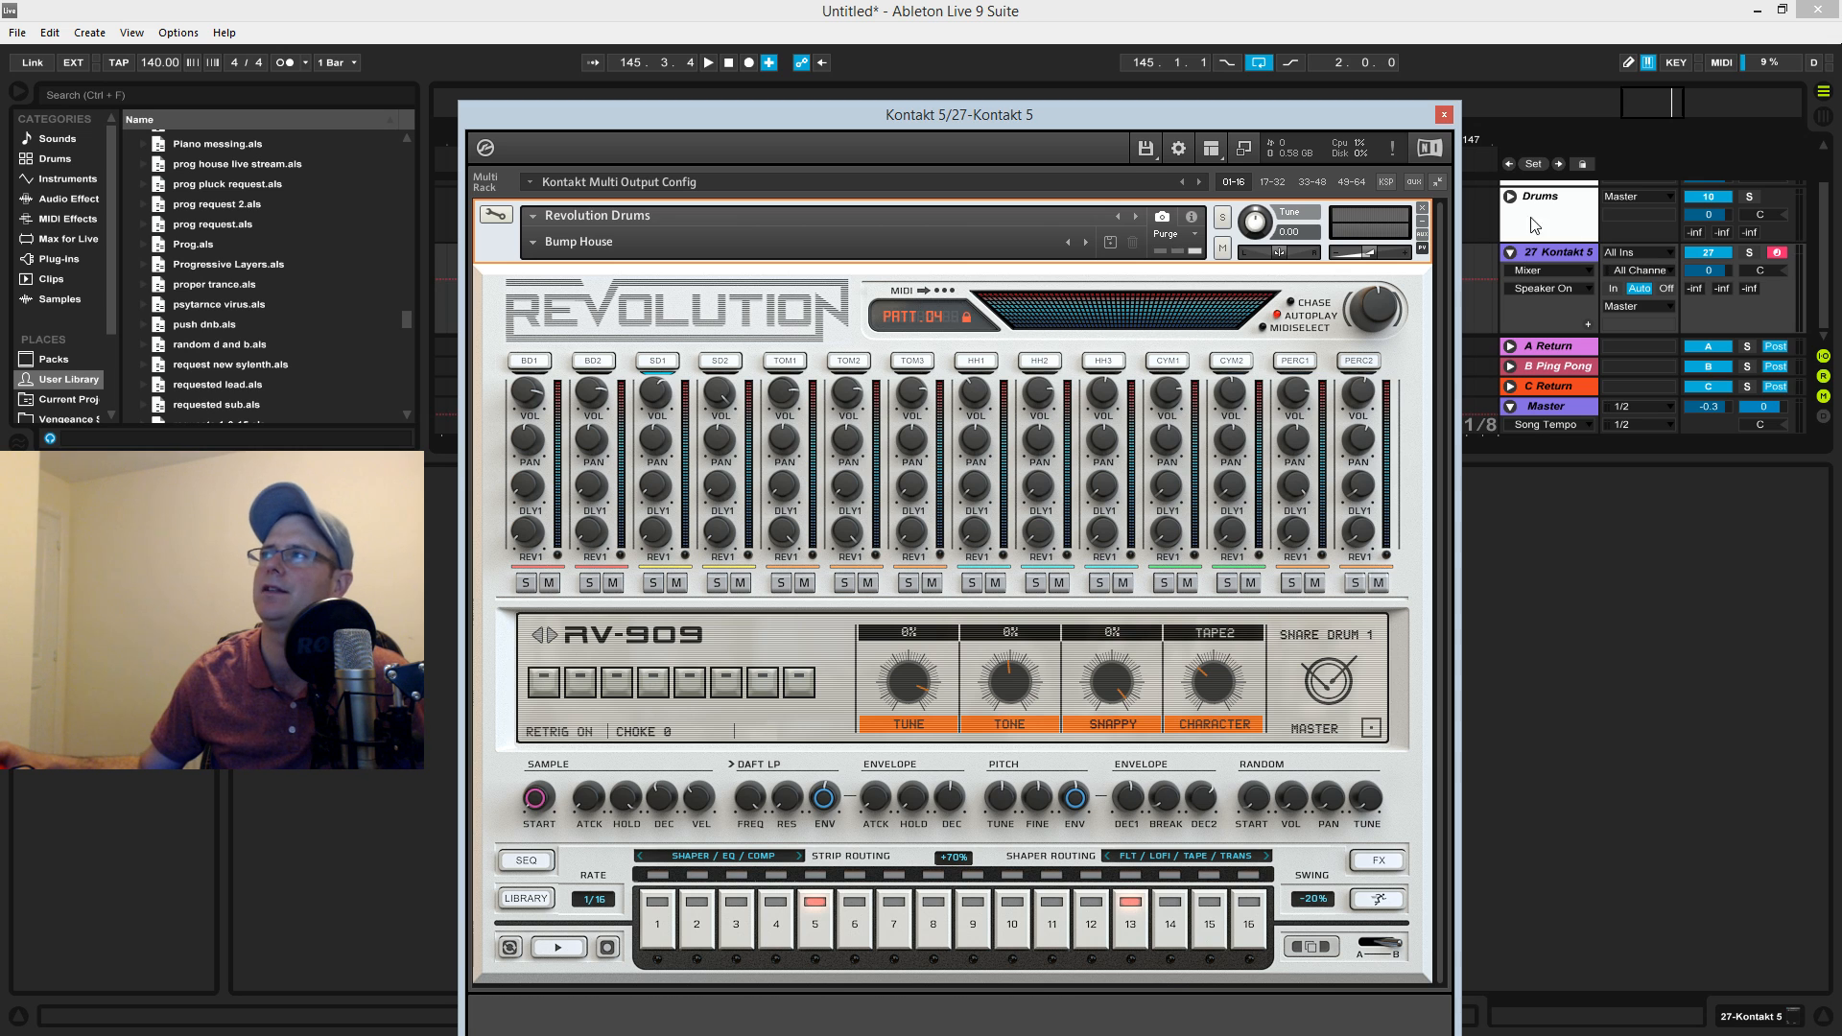
drag(1327, 122, 1162, 142)
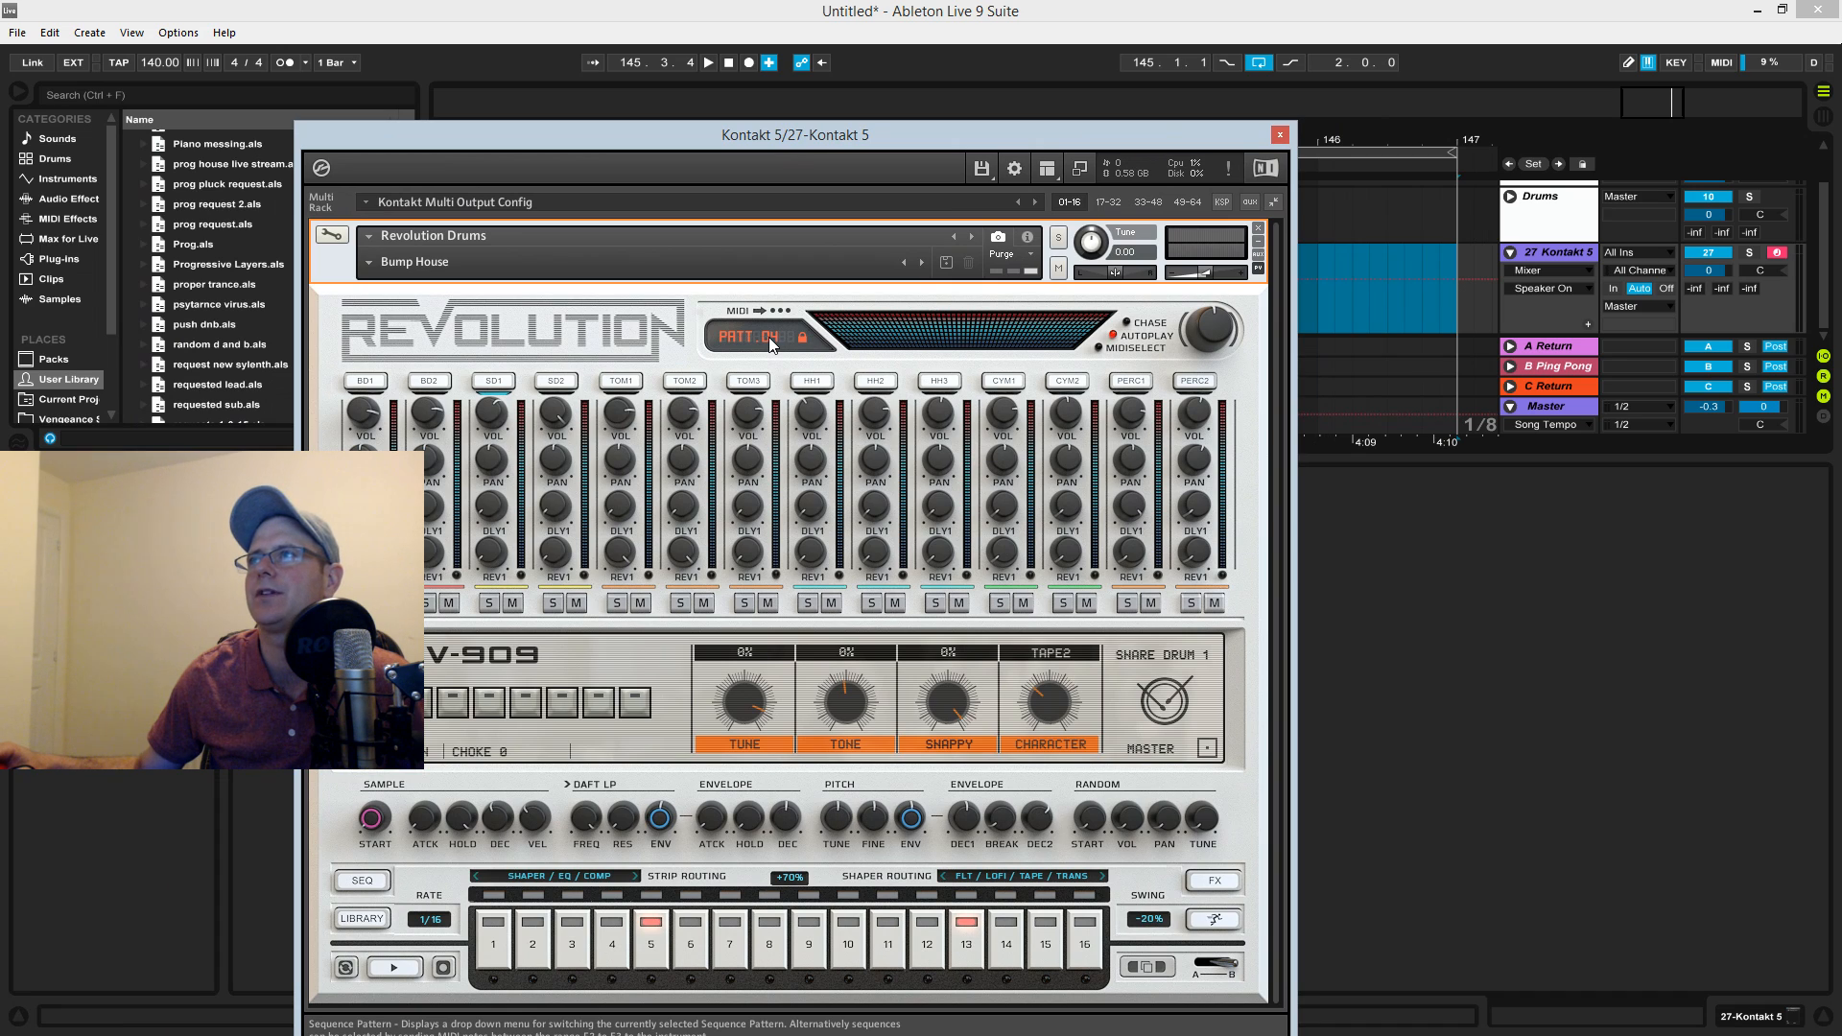
click(419, 263)
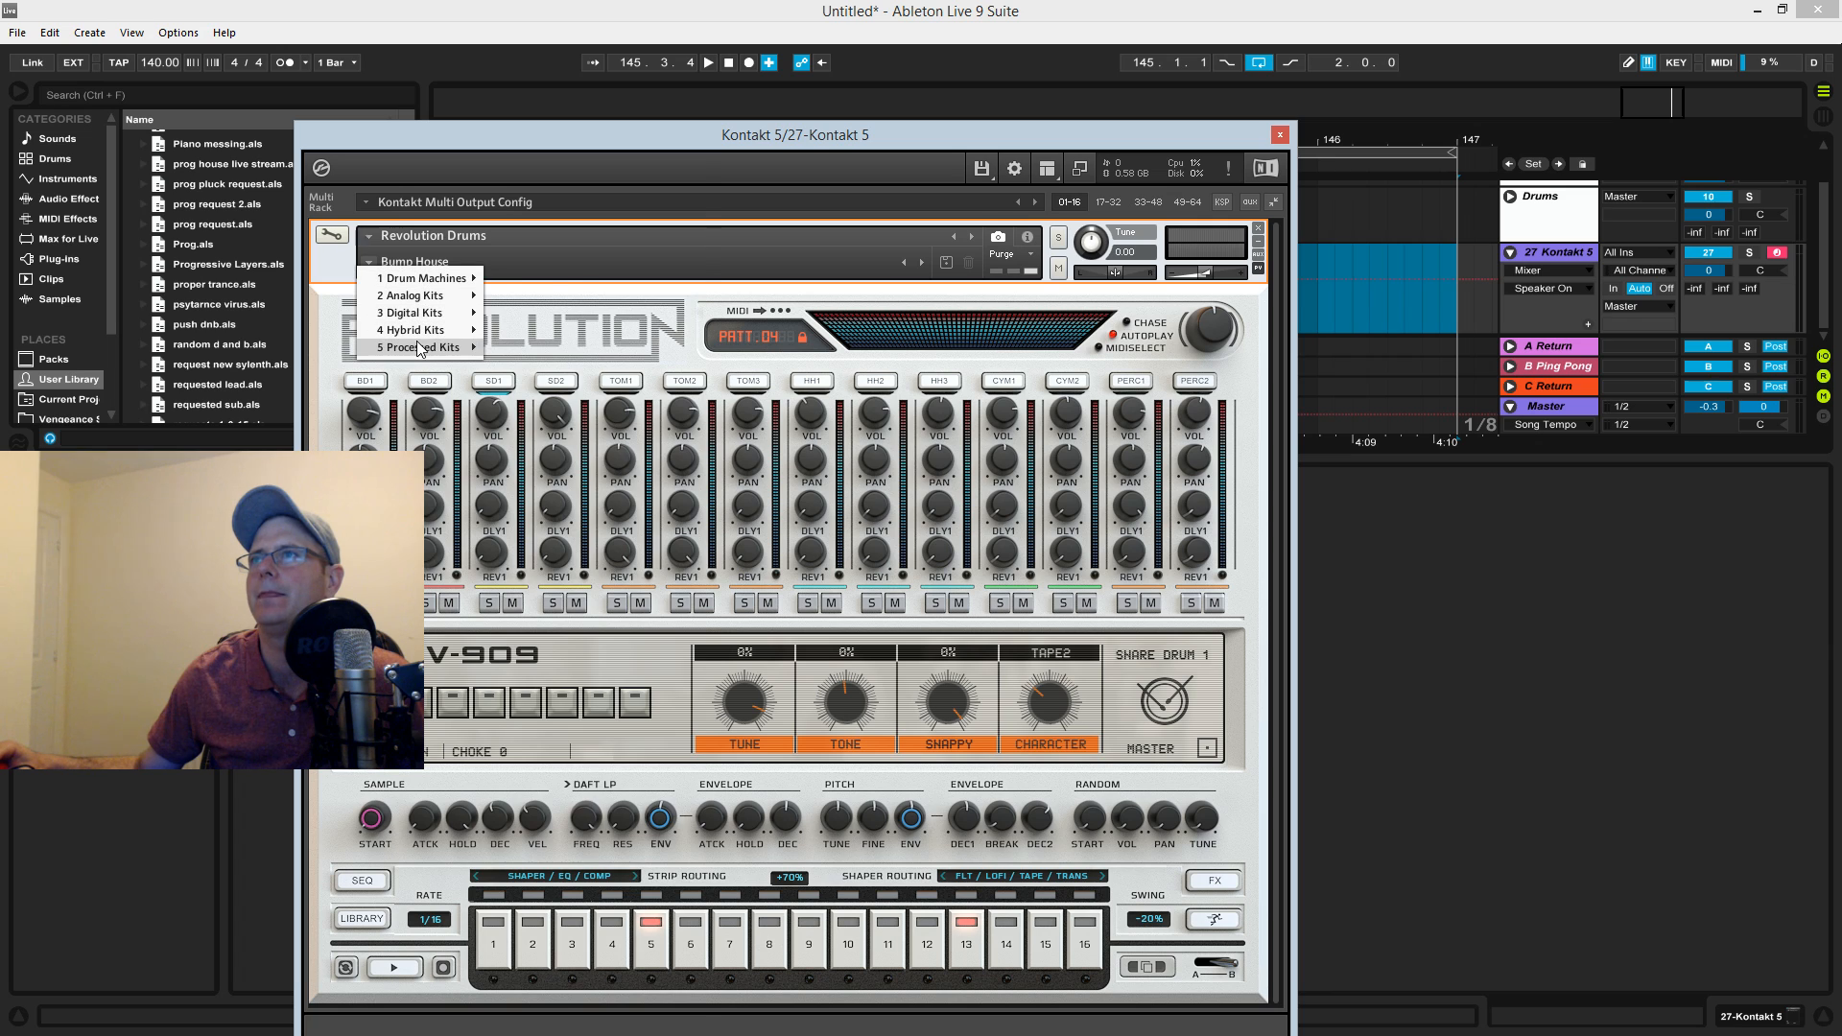
mouse_move(418, 355)
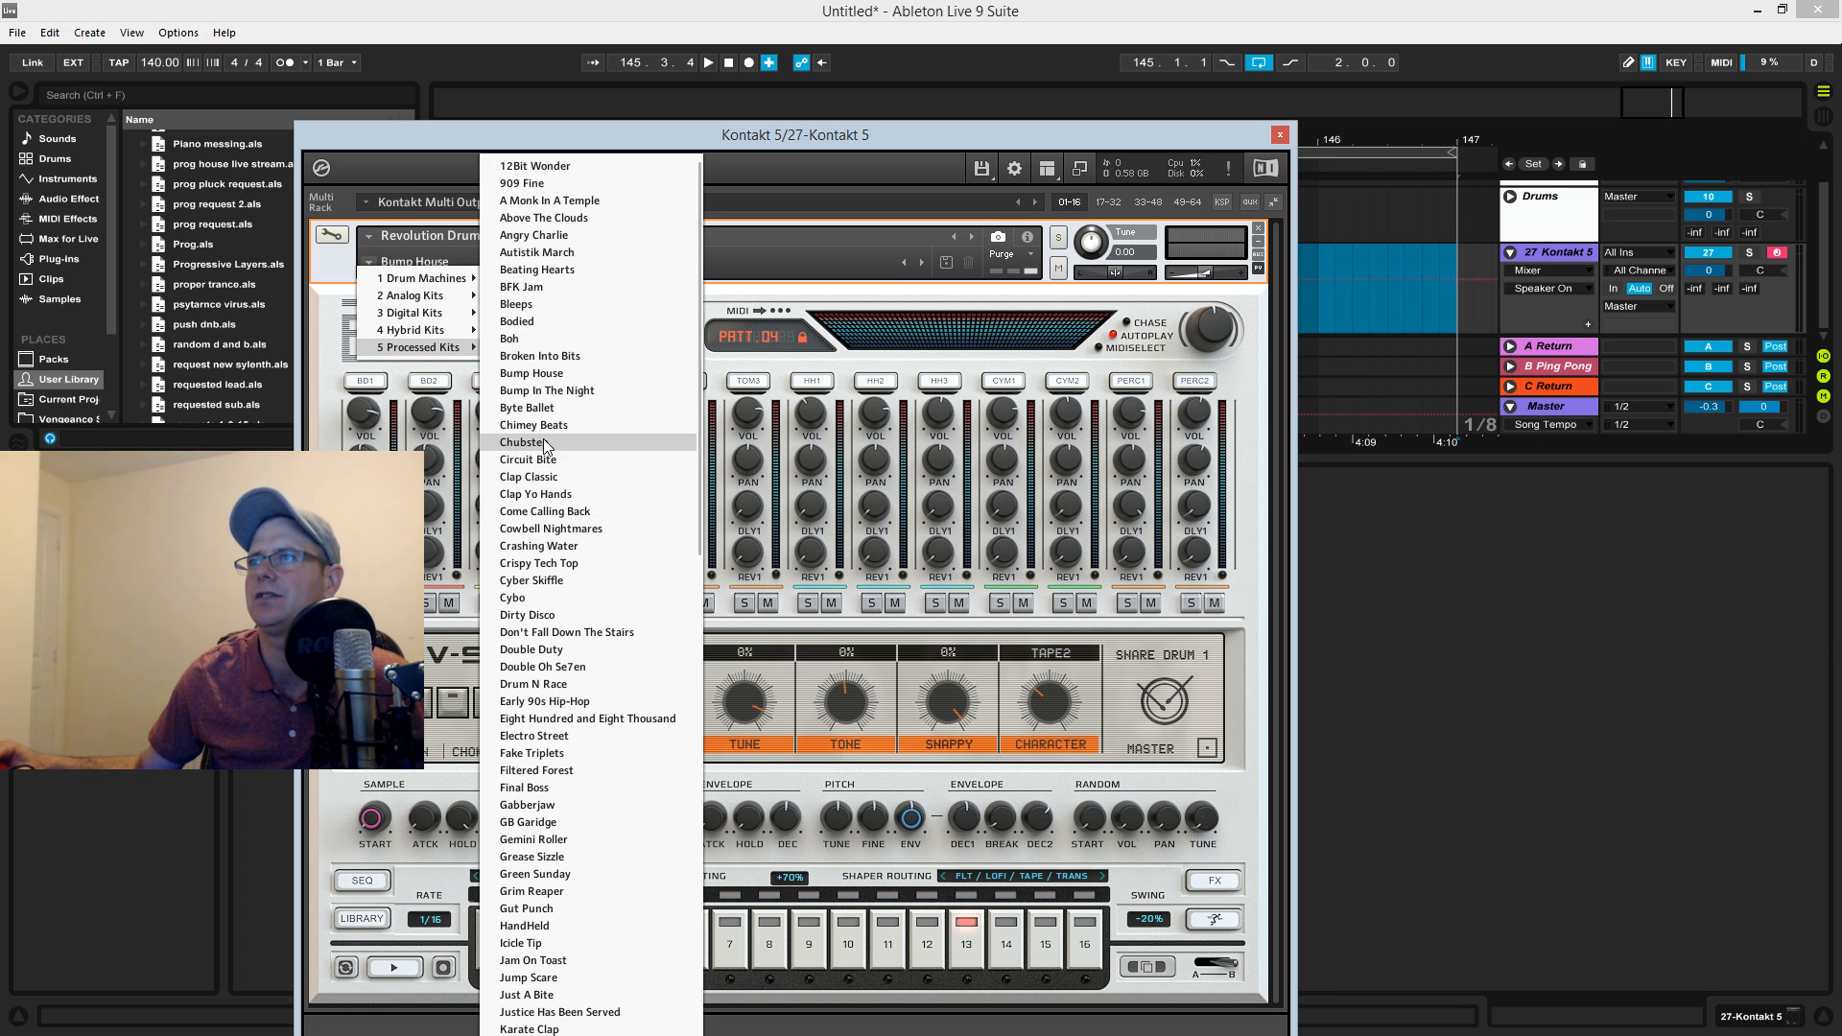
click(538, 617)
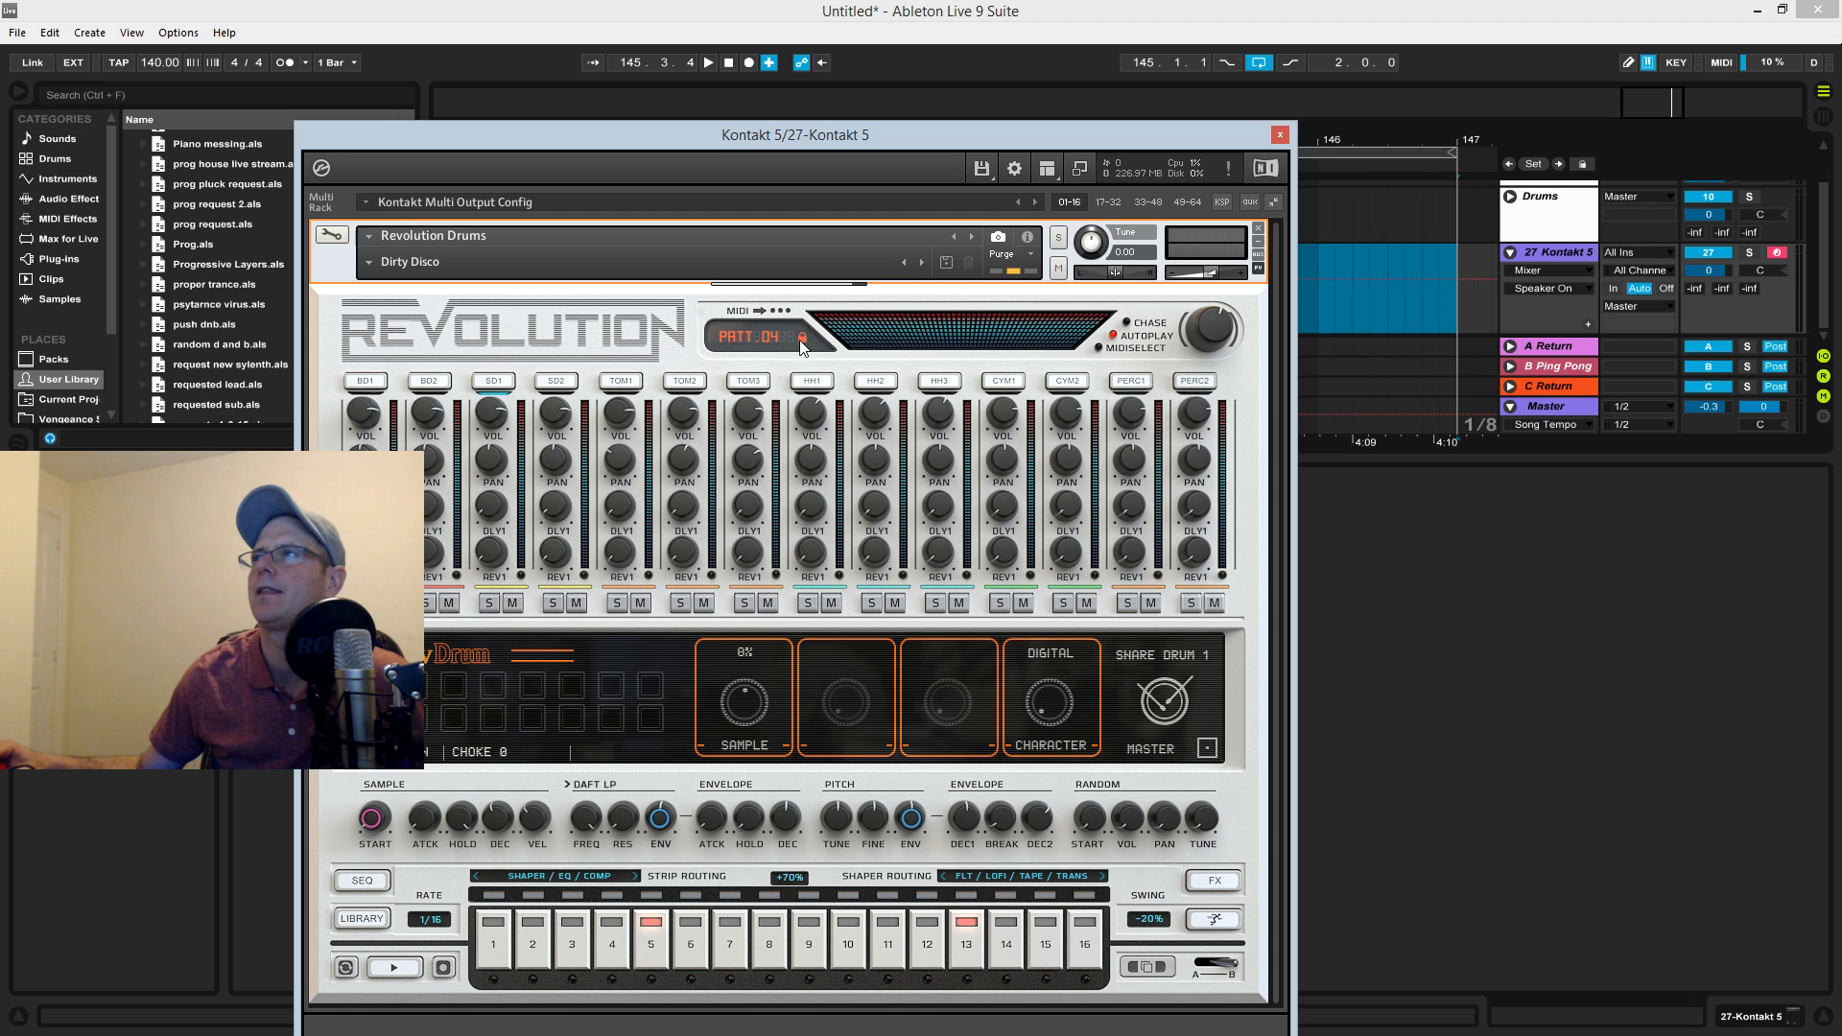
Place pattern PATT.04 as a MIDI clip at bar 145 on the Kontakt 5 track, accept the tempo import and play it.
drag(854, 124, 361, 80)
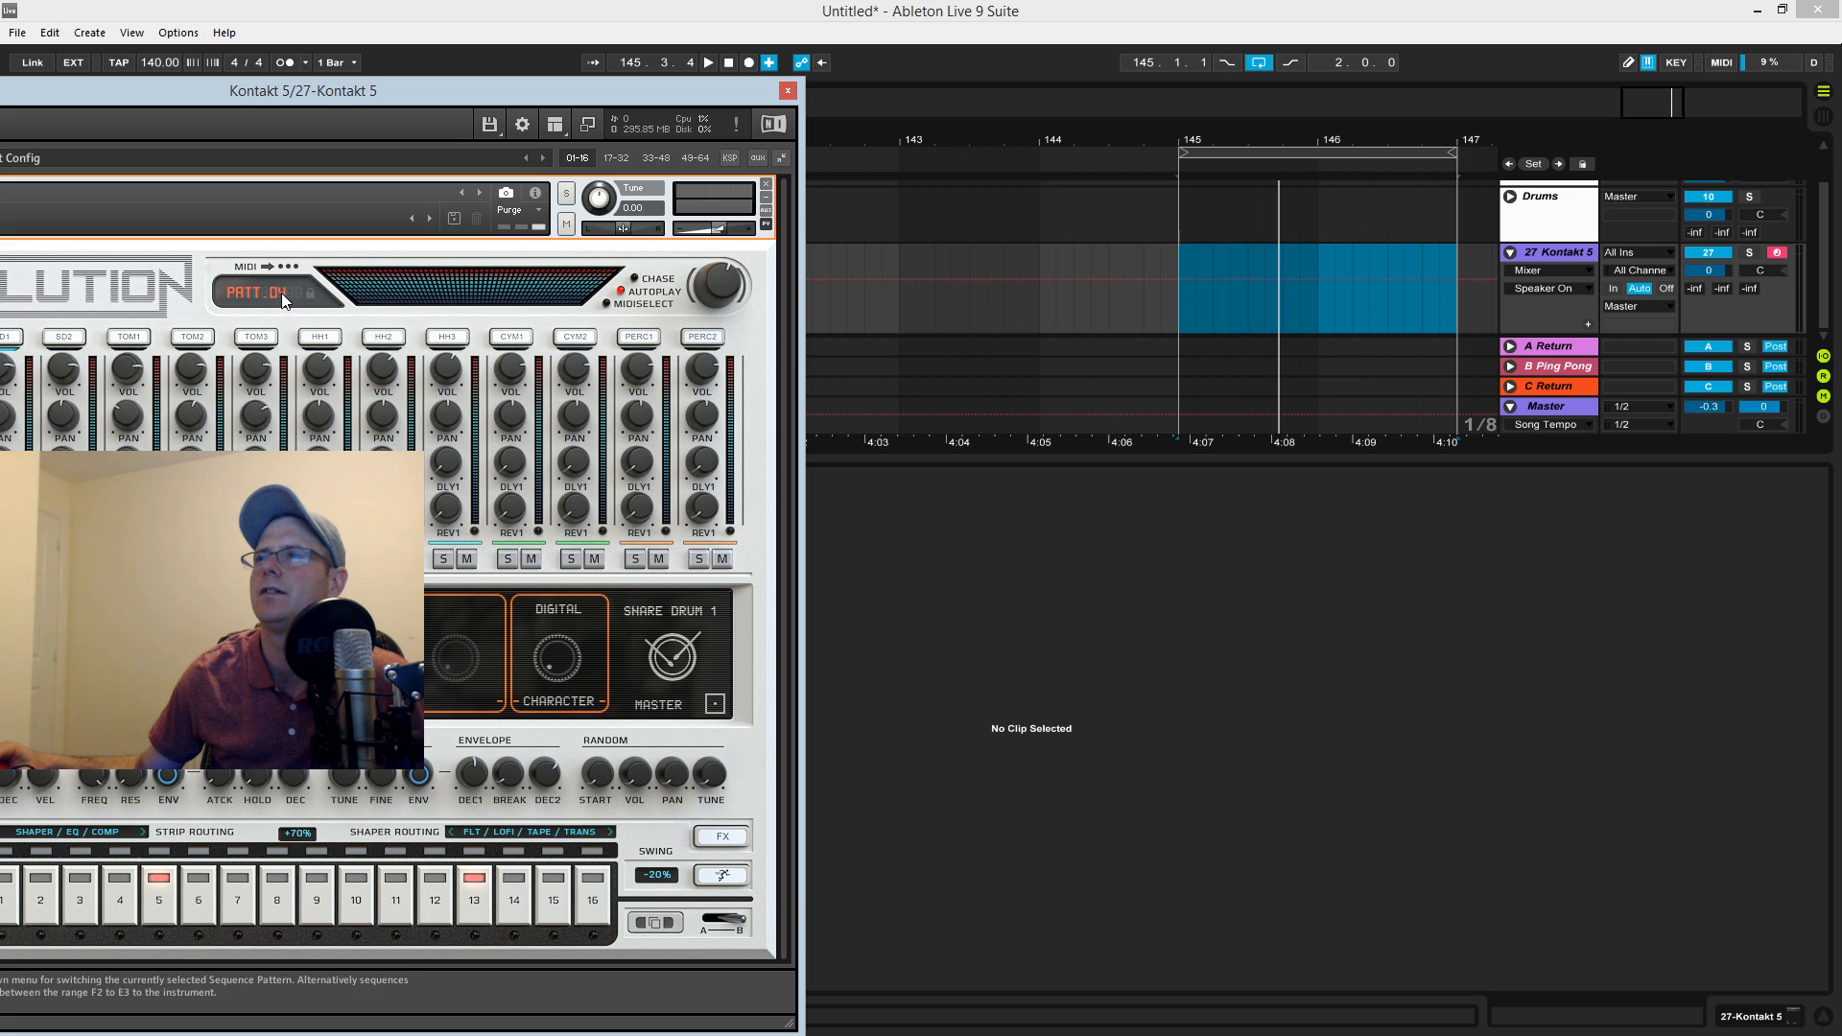
mouse_move(290, 269)
mouse_down()
mouse_move(566, 307)
mouse_move(1180, 305)
mouse_up()
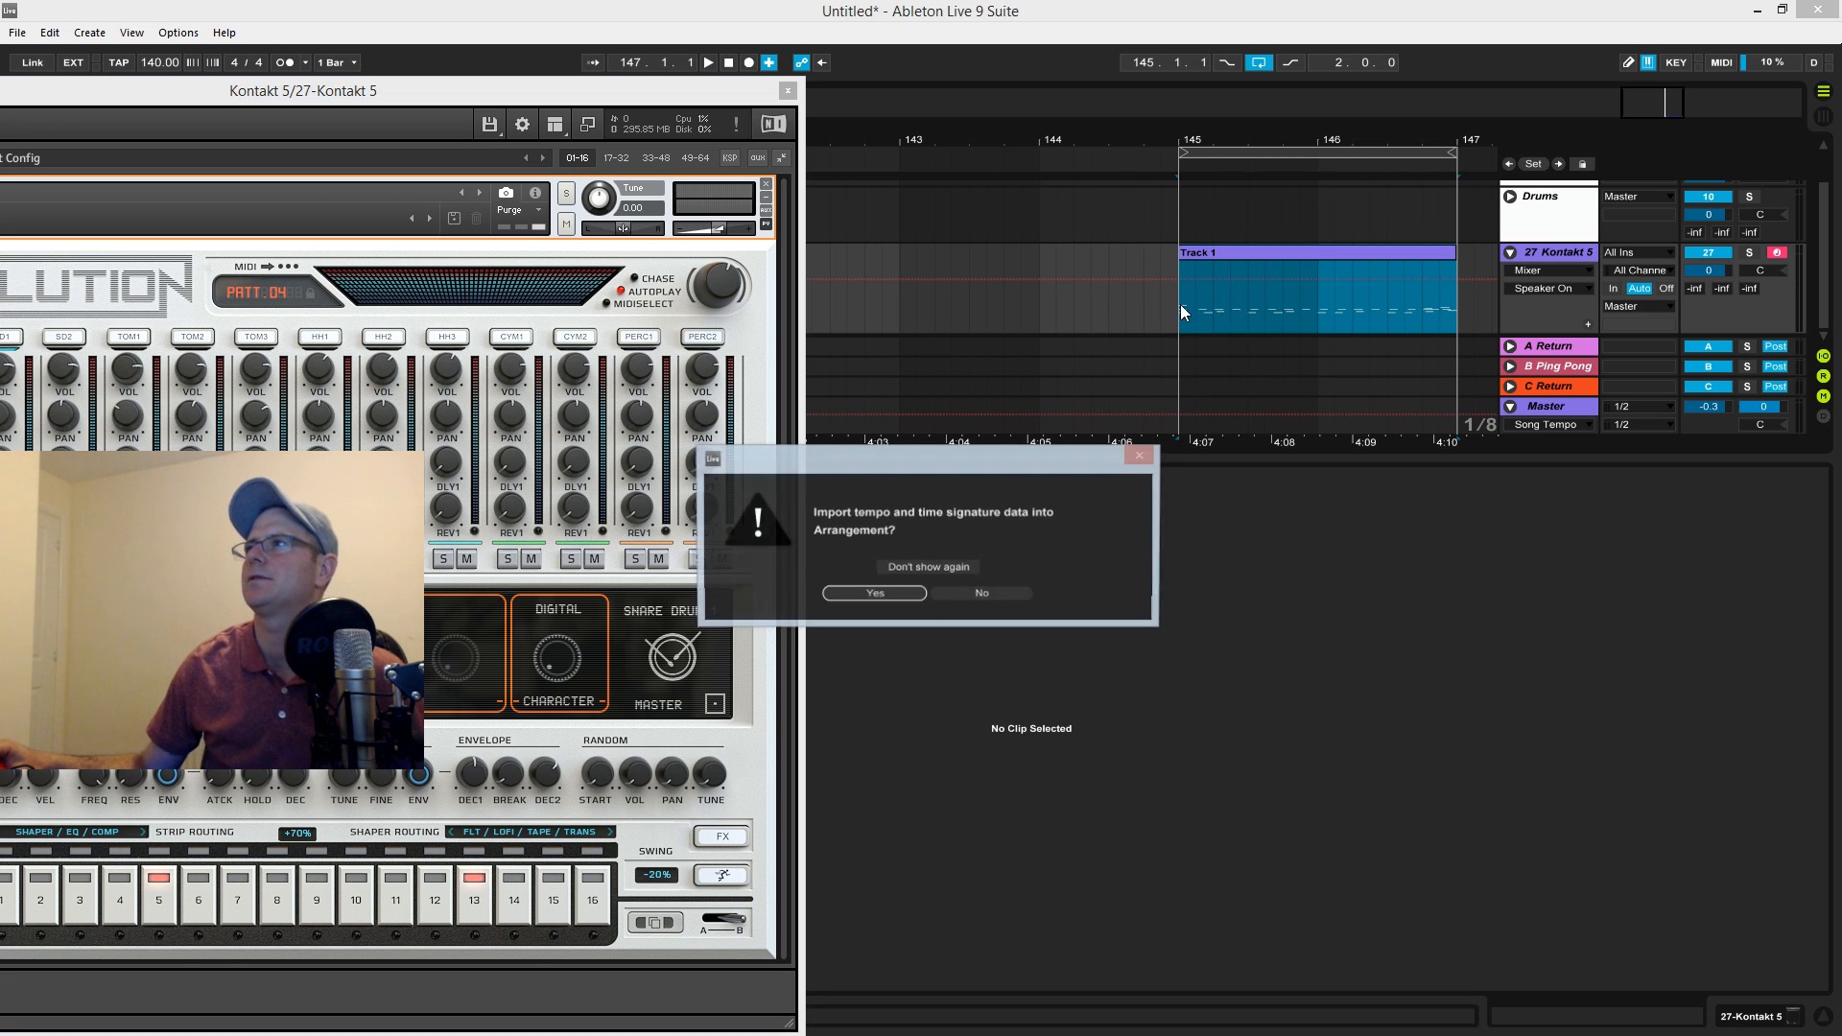
click(874, 594)
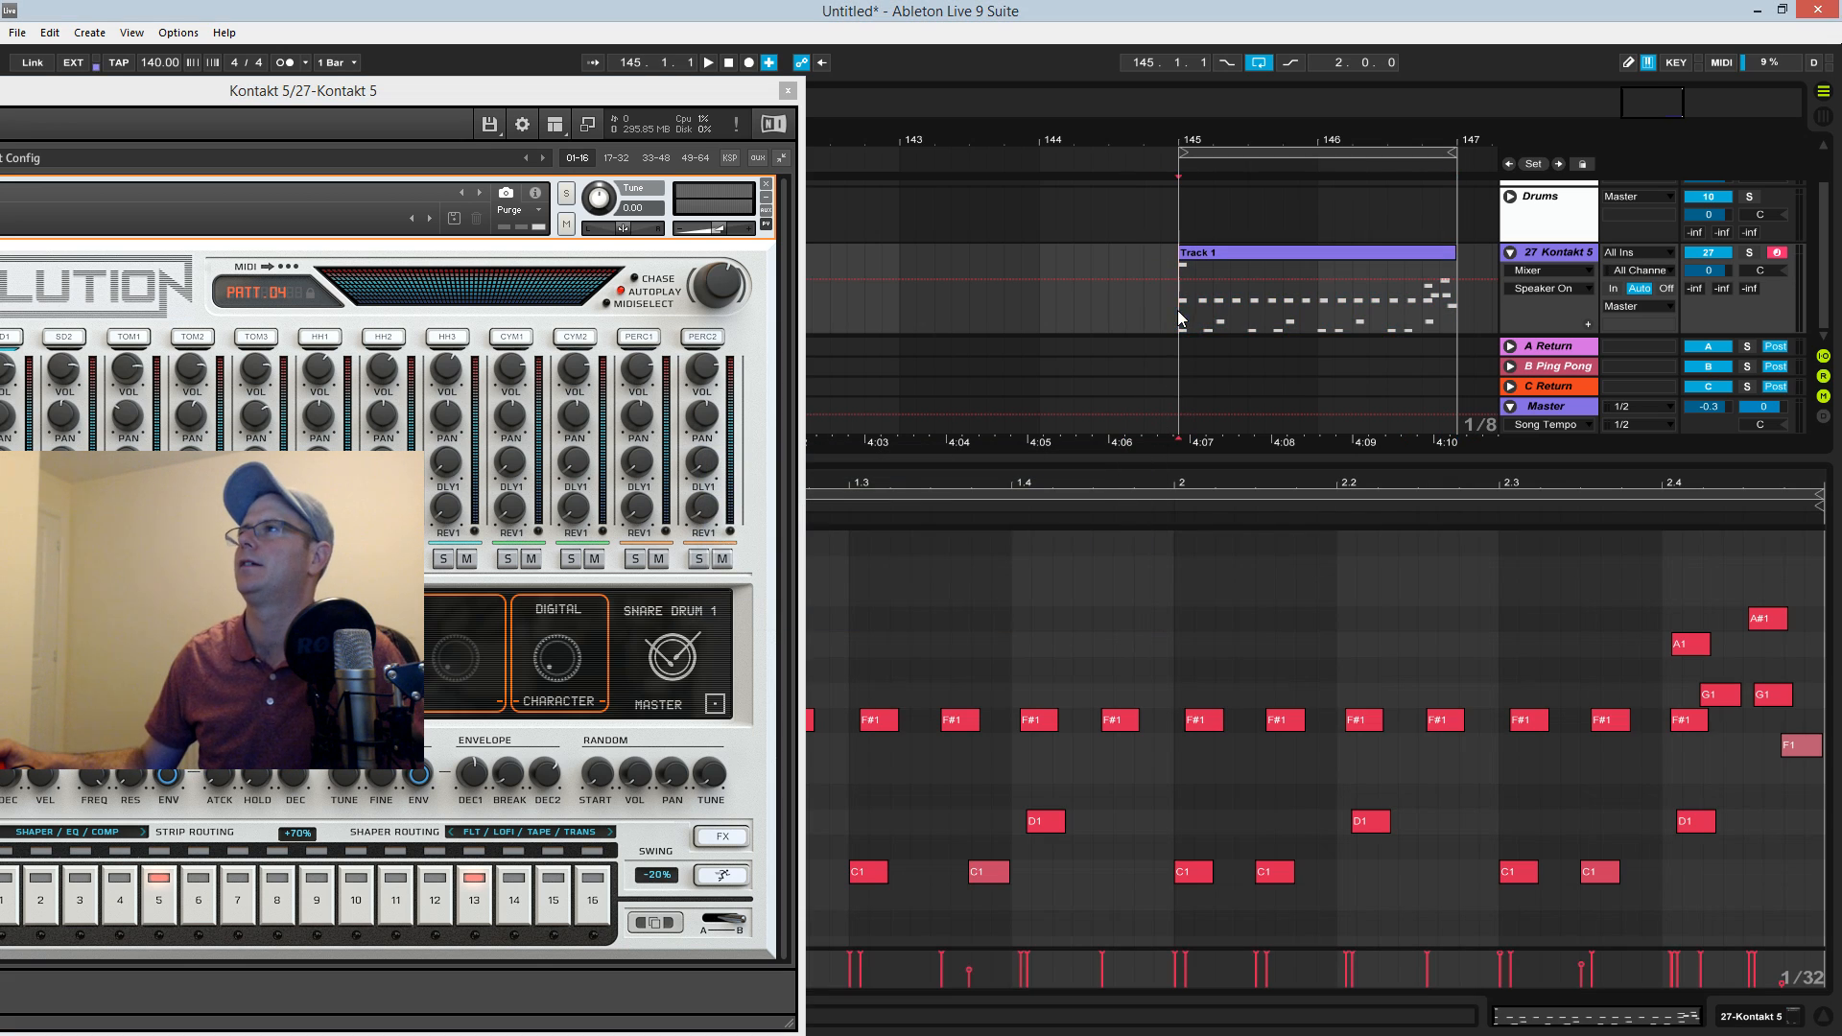
key(space)
drag(631, 79, 1244, 74)
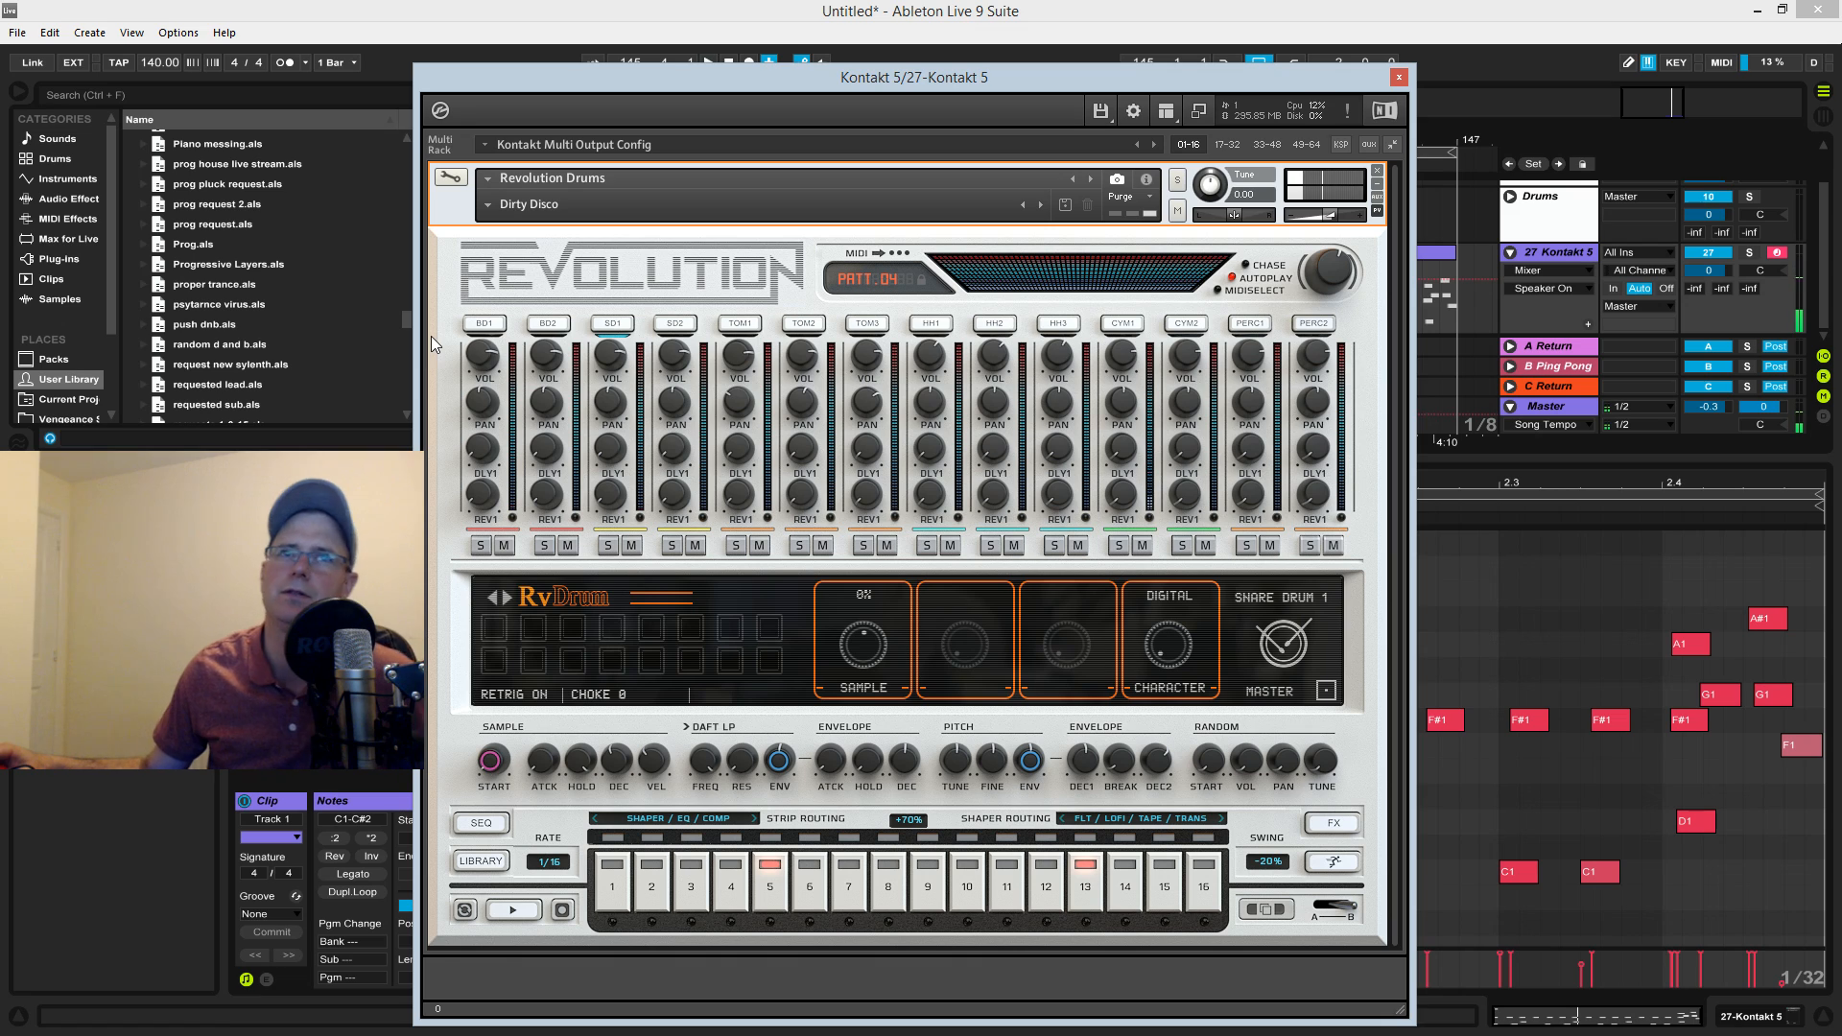
Audition several drum channels across the mixer, including kick 1, snare 2, tom 3, the cymbals and percussion 2.
click(482, 324)
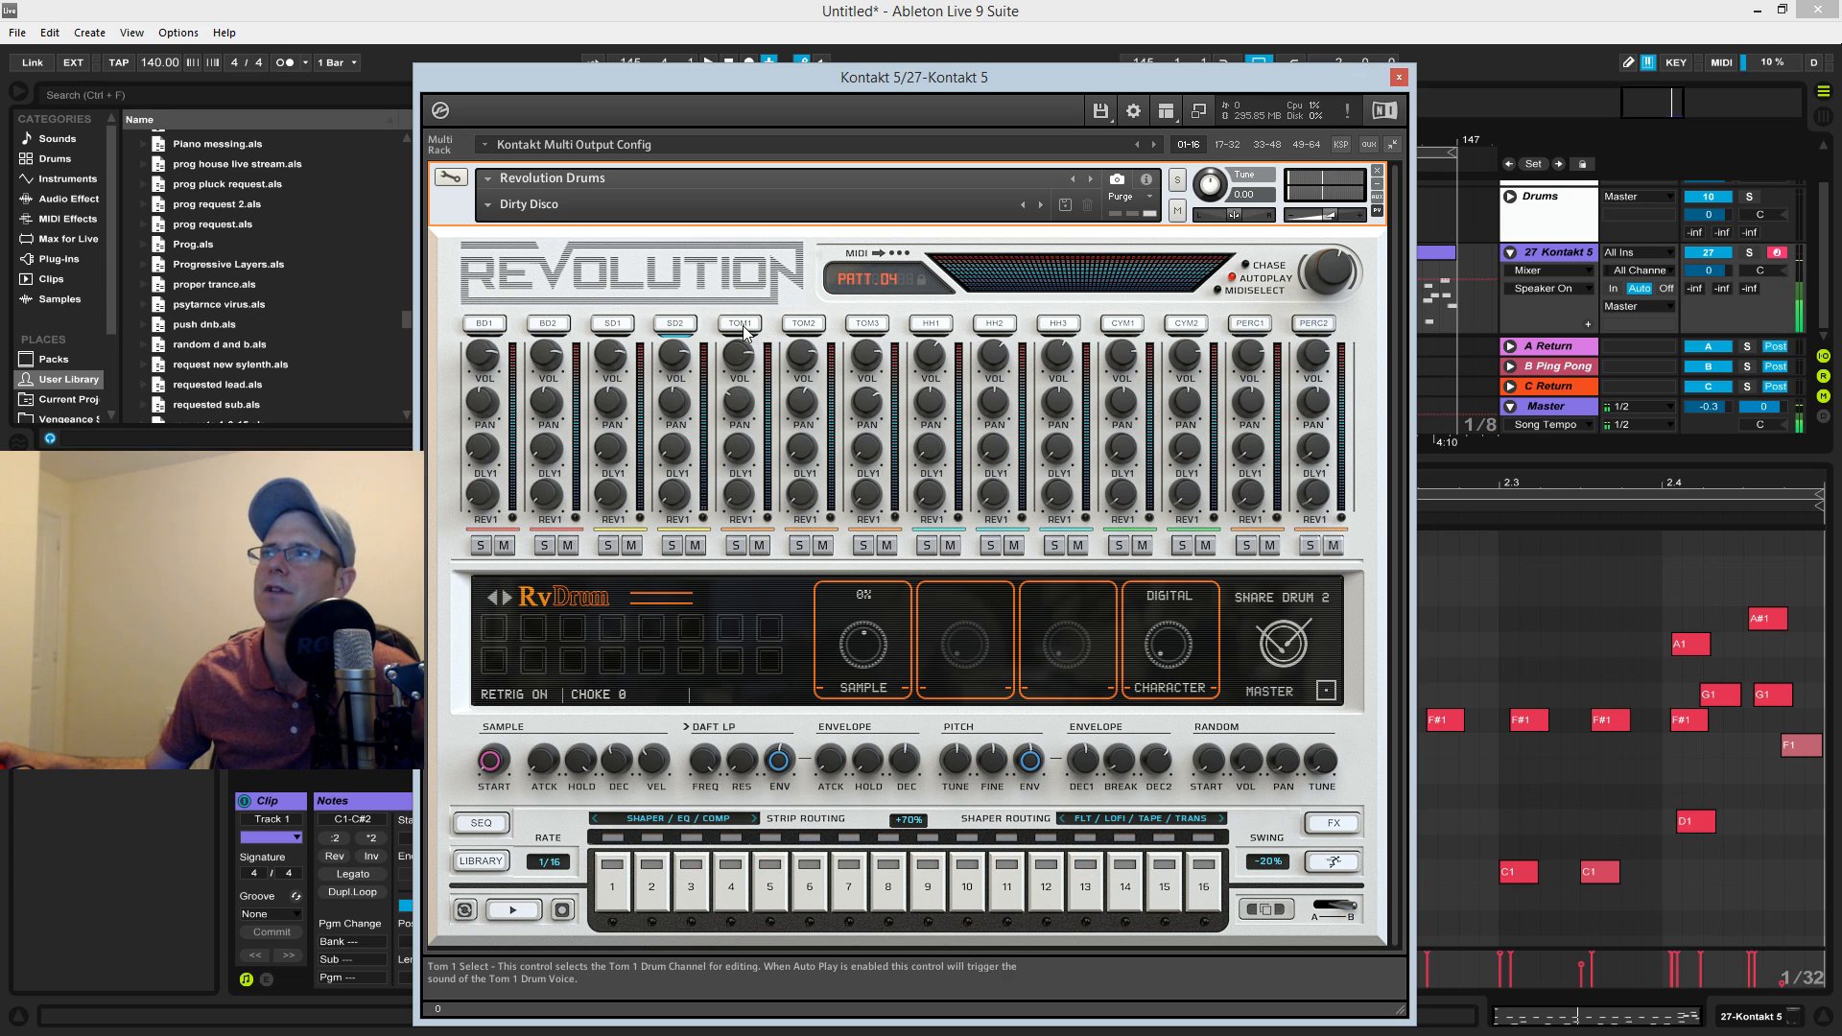
click(868, 325)
click(1055, 326)
click(1179, 326)
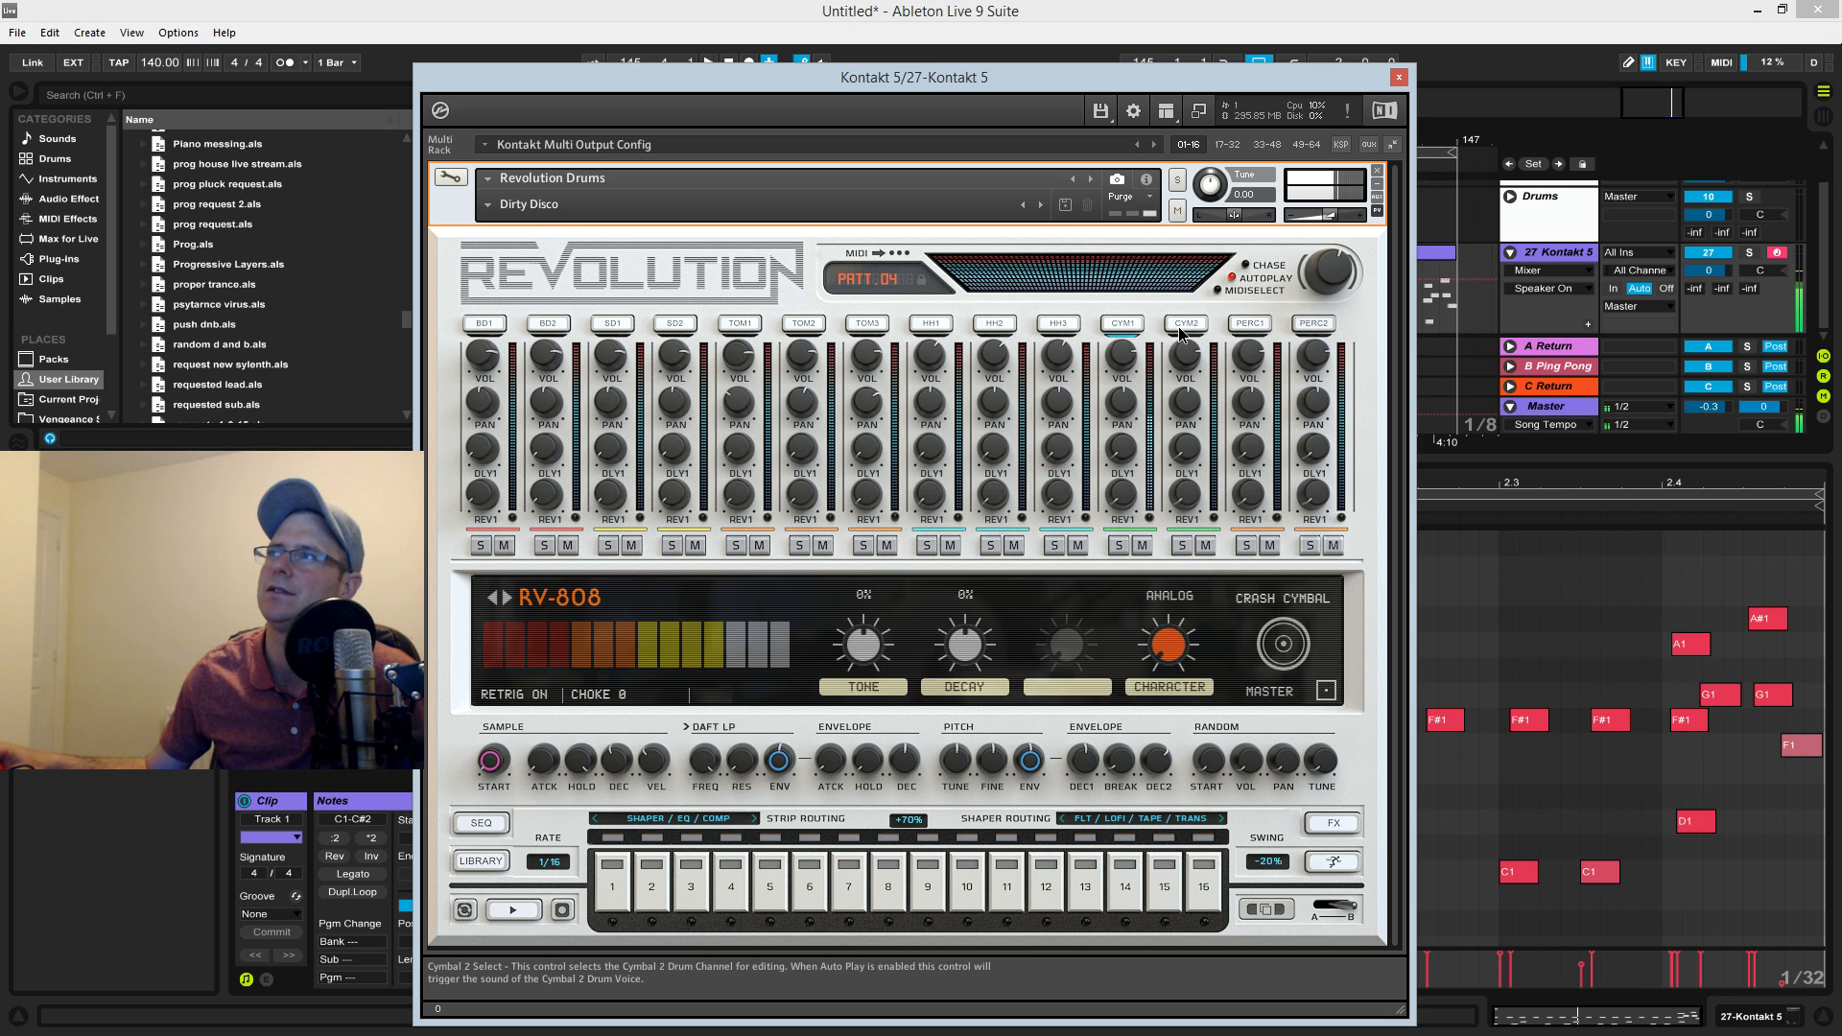
click(1312, 324)
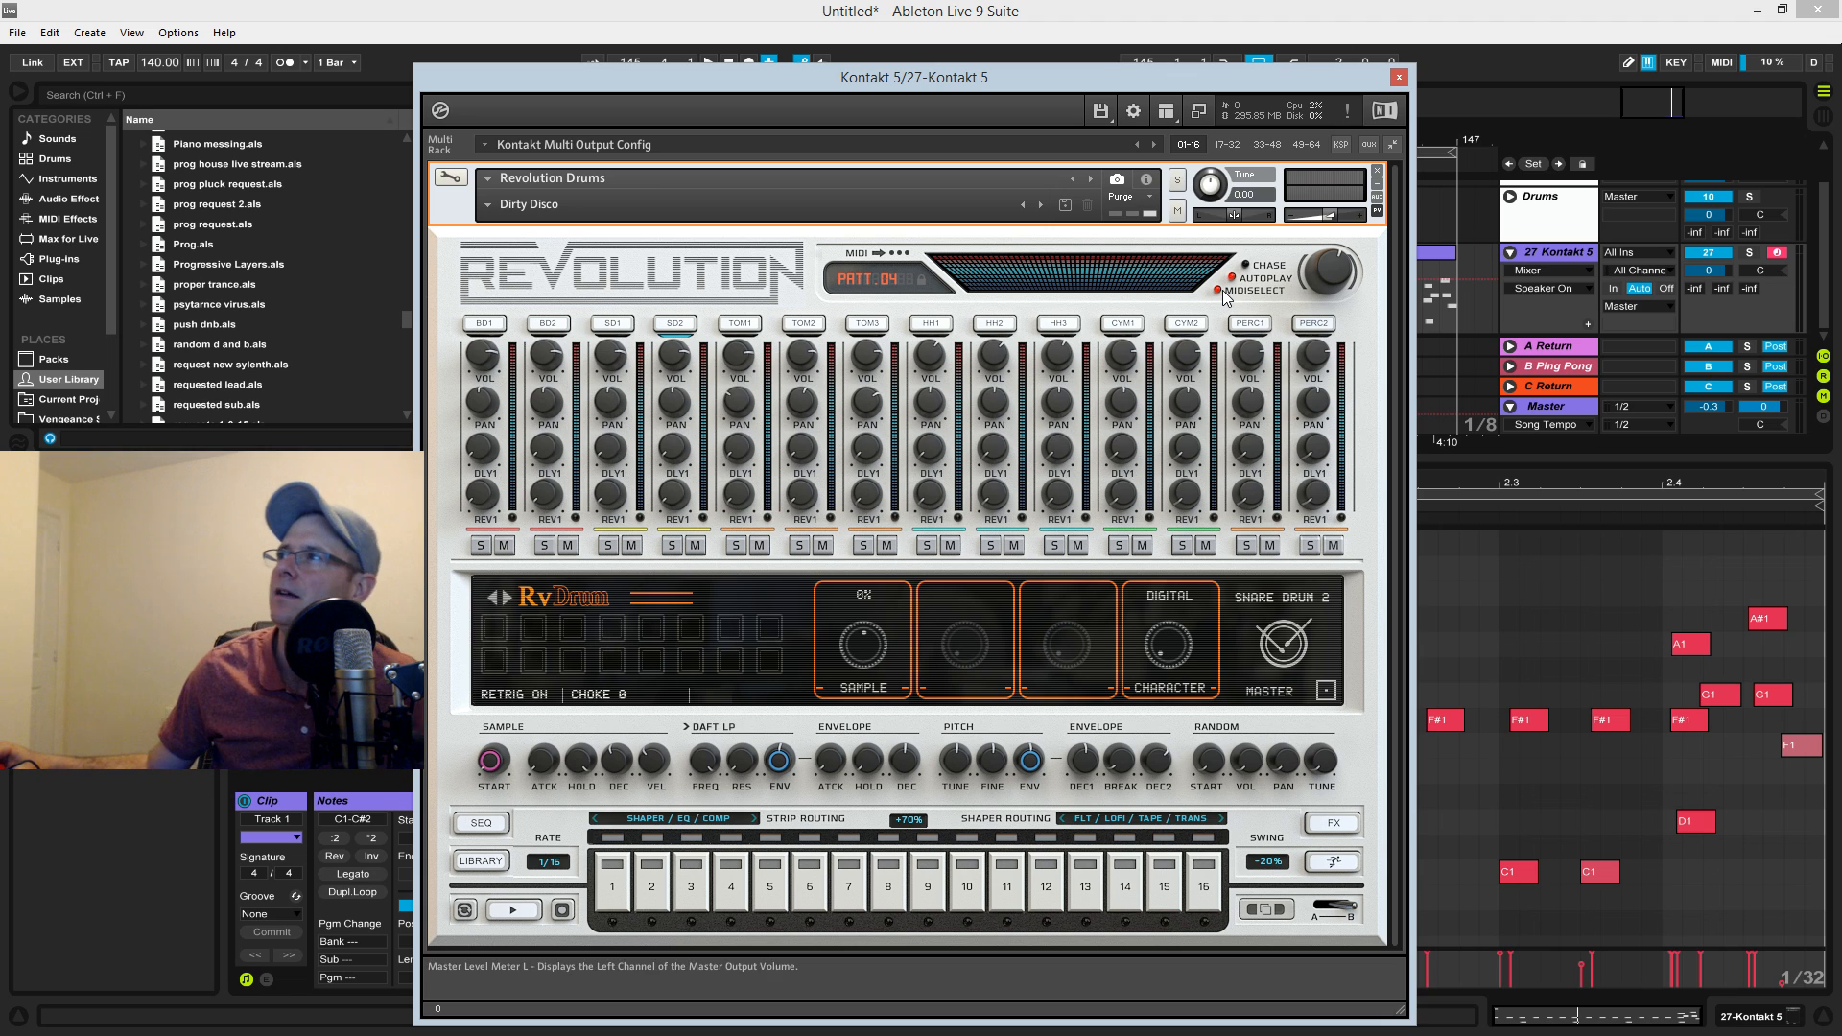
click(633, 357)
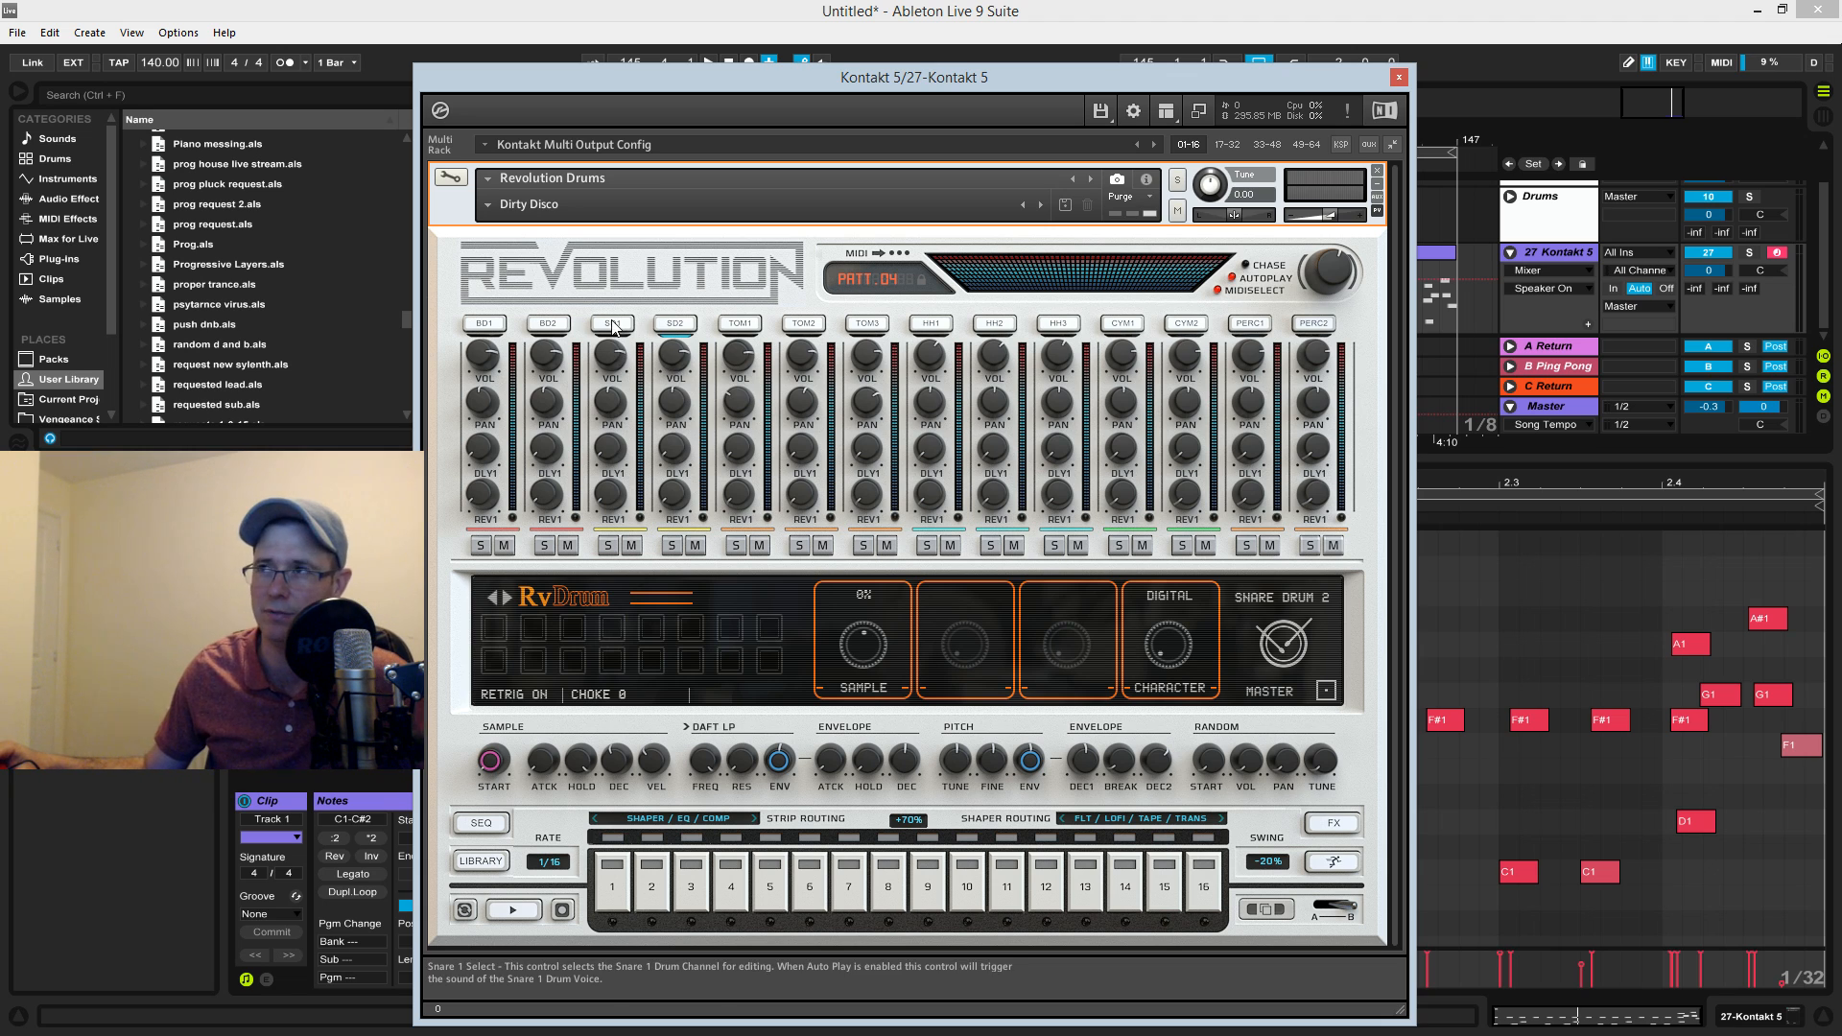
click(676, 324)
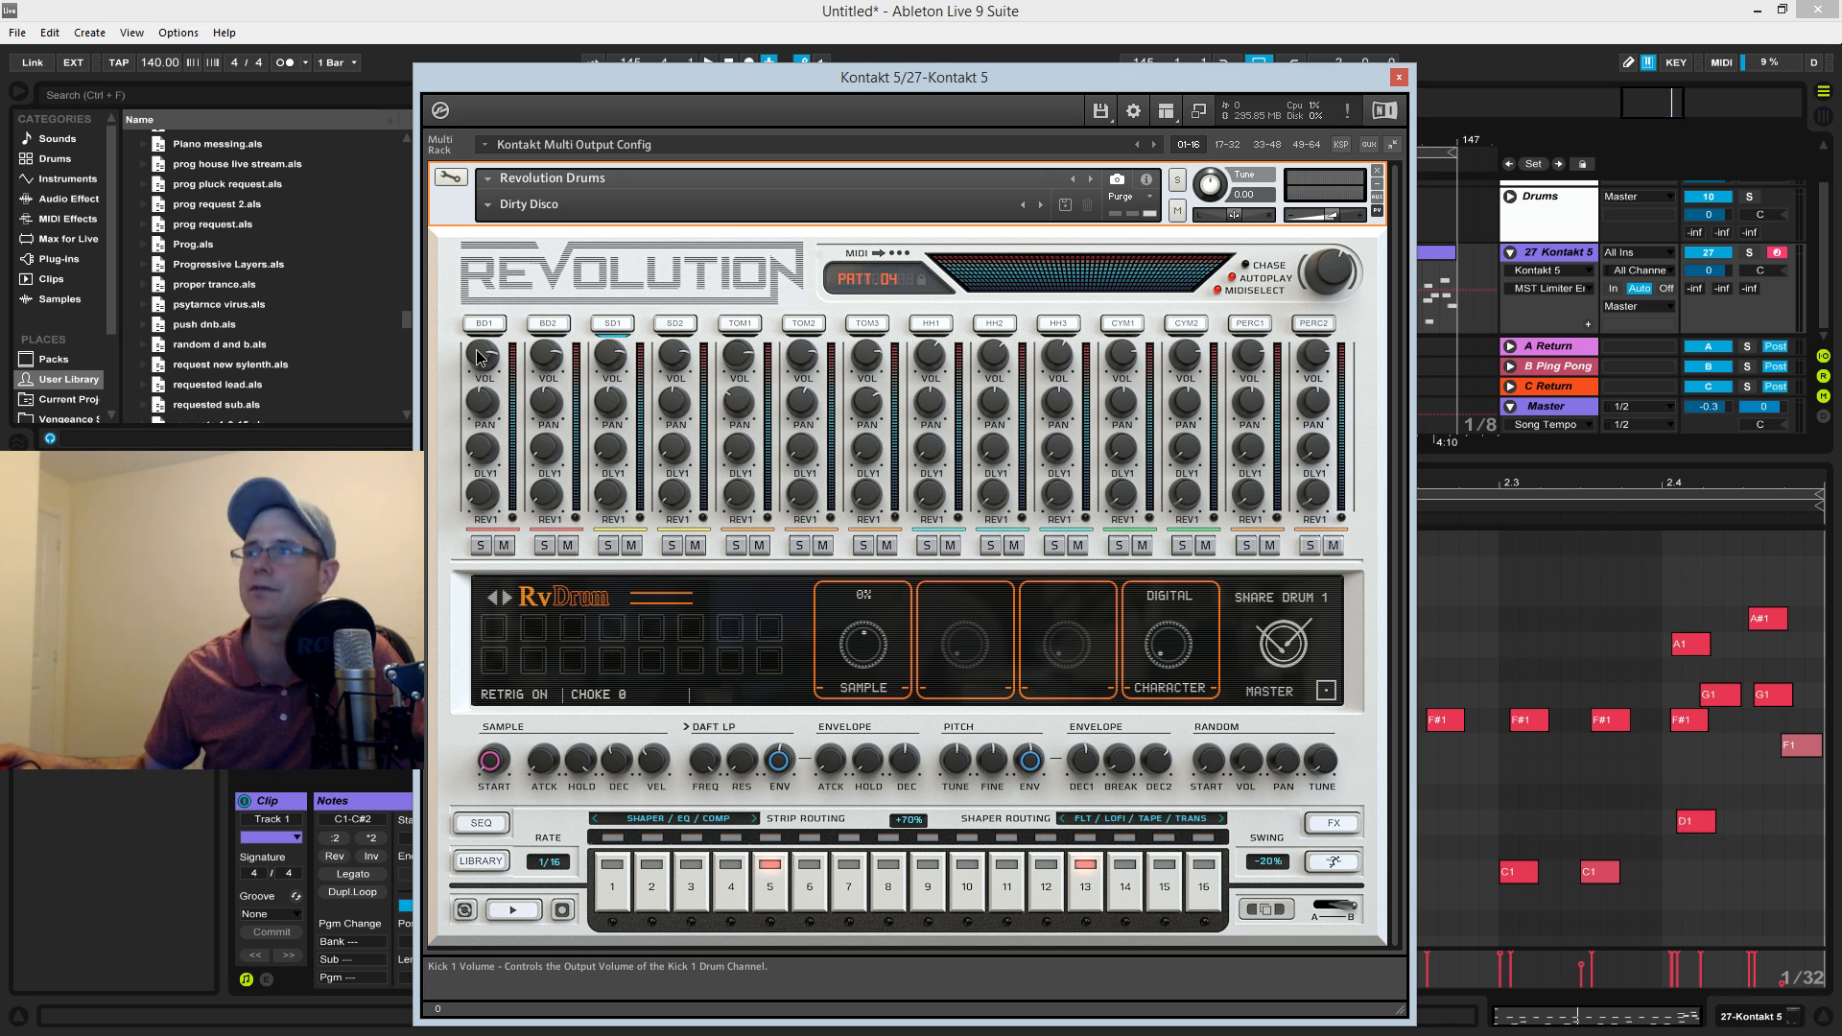
Toggle snare 1's reverb send, leaving it on REV1, switch its delay send to DLY2 and show the send effects page.
drag(616, 355, 616, 318)
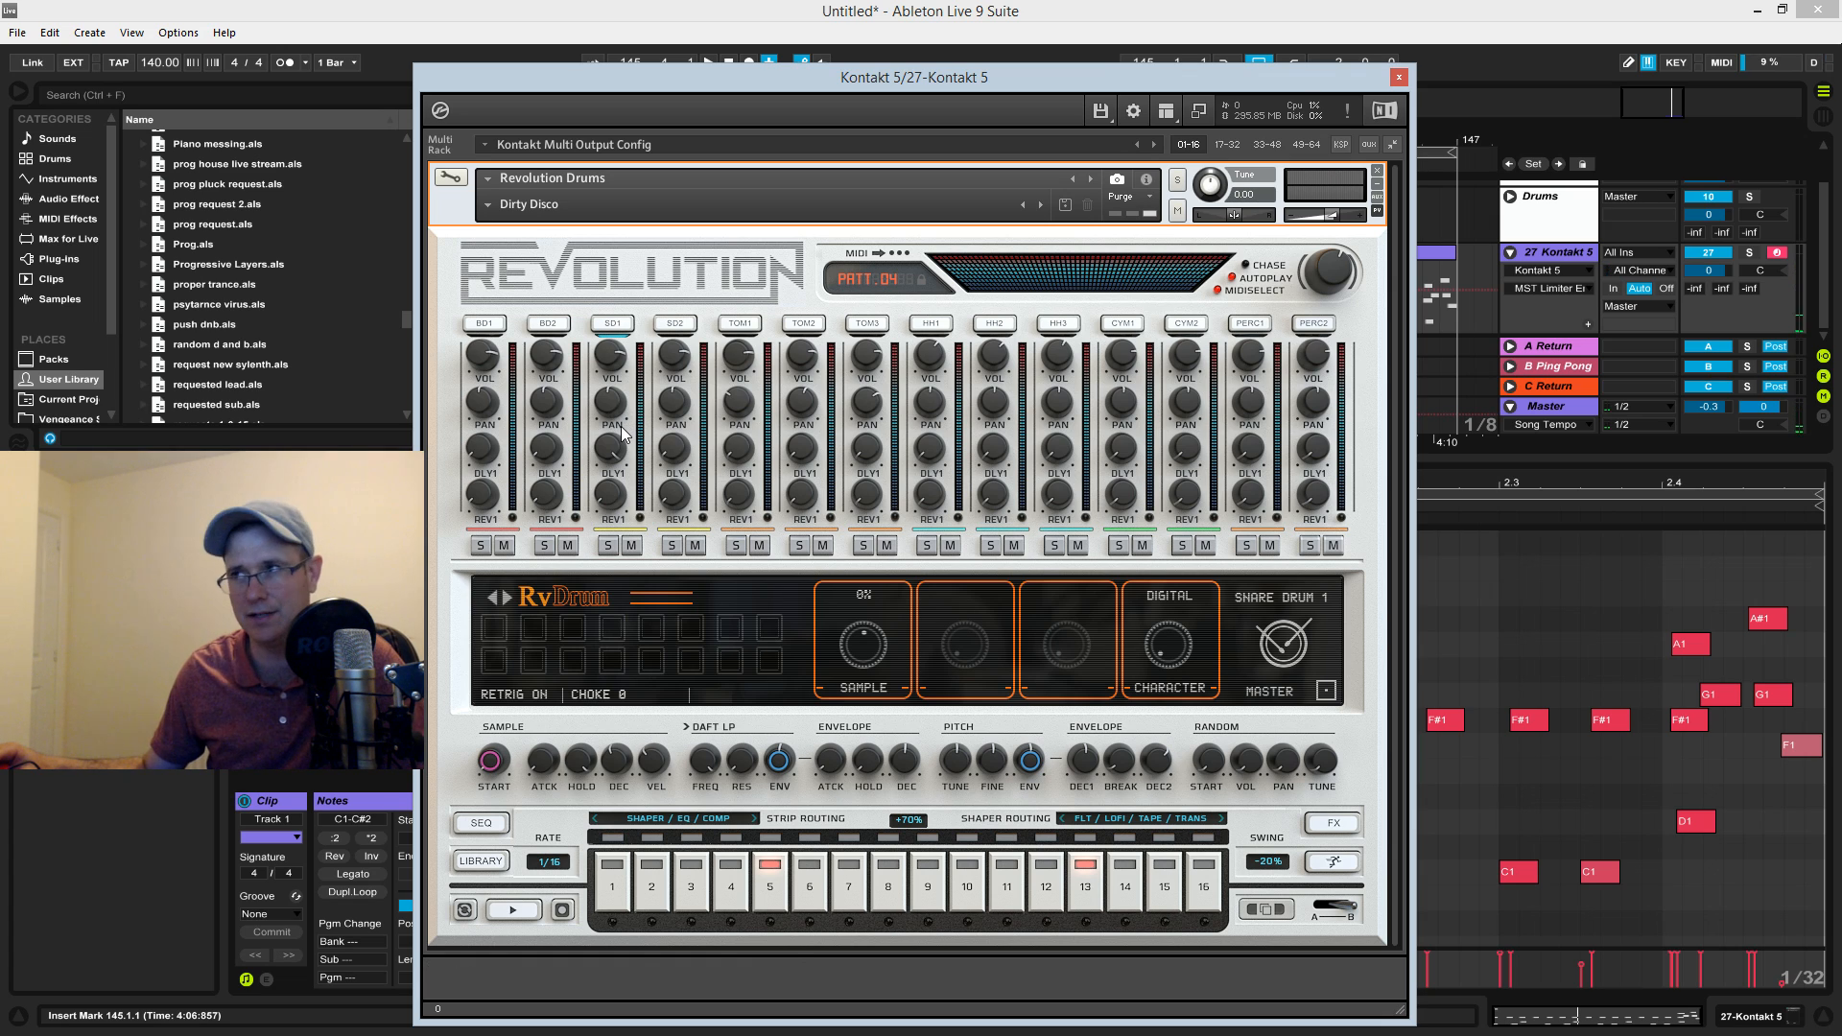
click(618, 473)
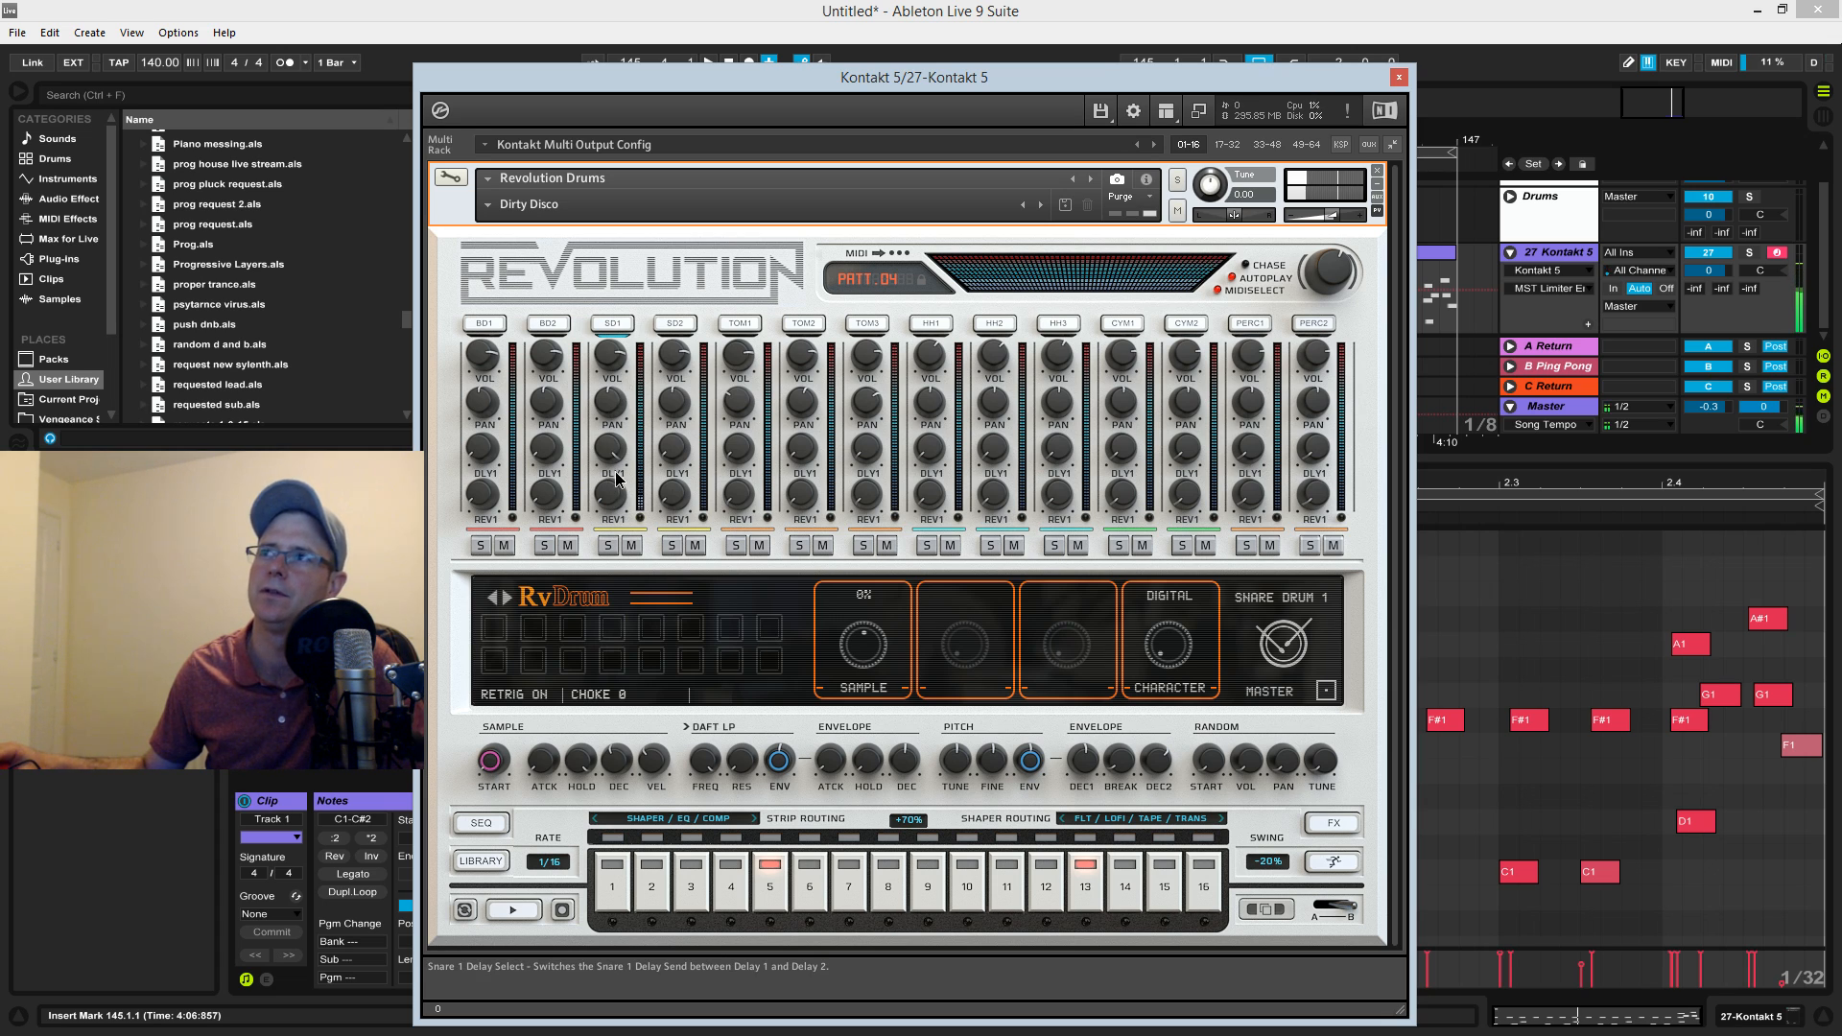
click(613, 520)
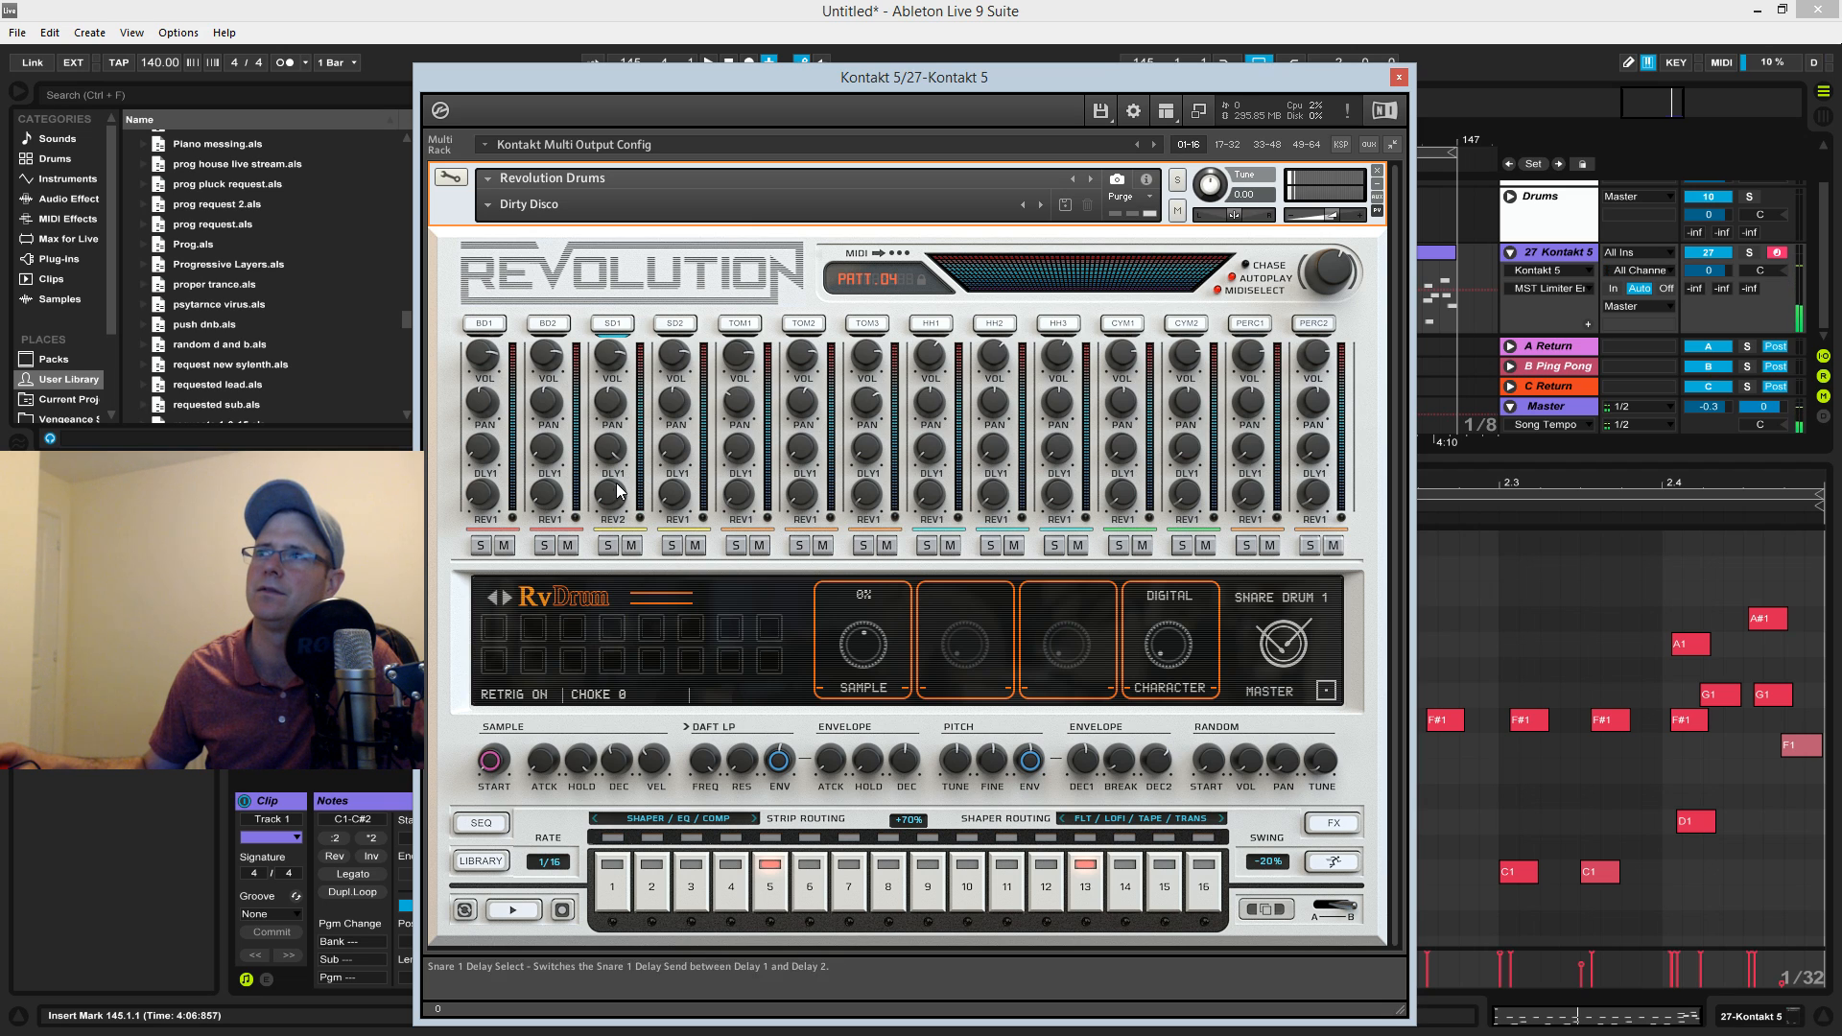
click(614, 520)
click(614, 520)
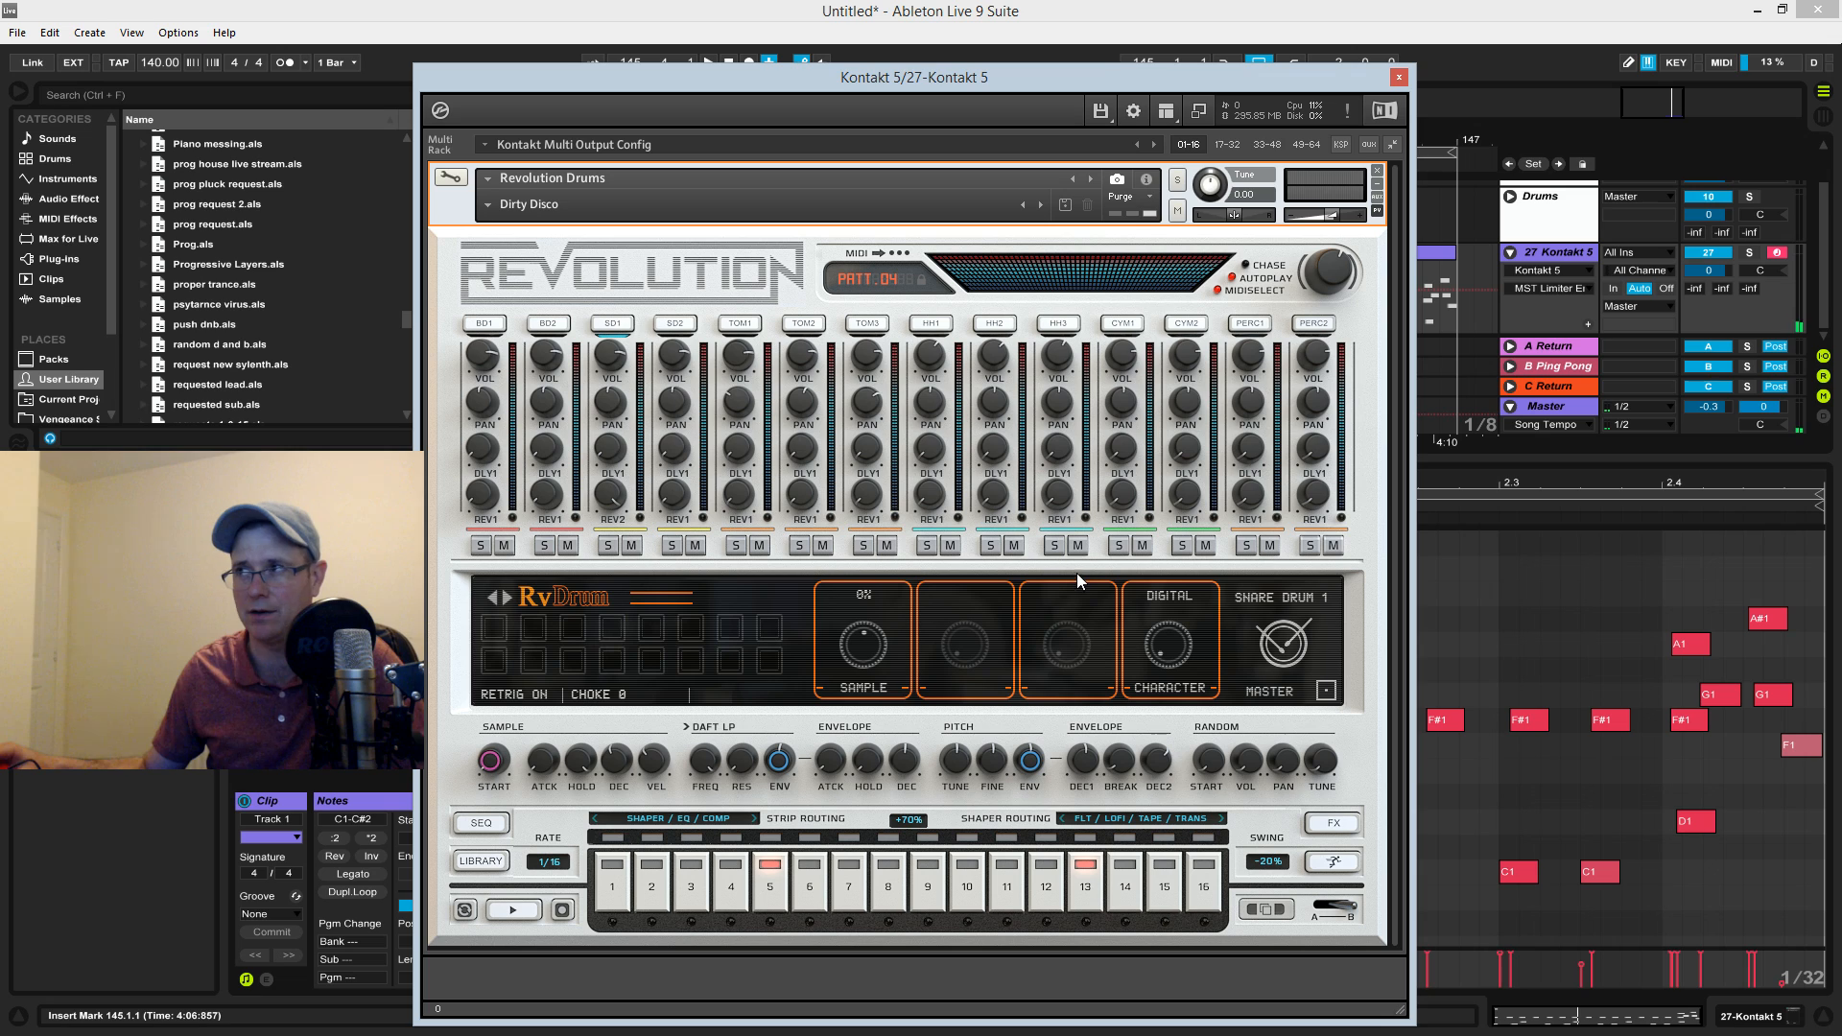
click(619, 521)
click(622, 482)
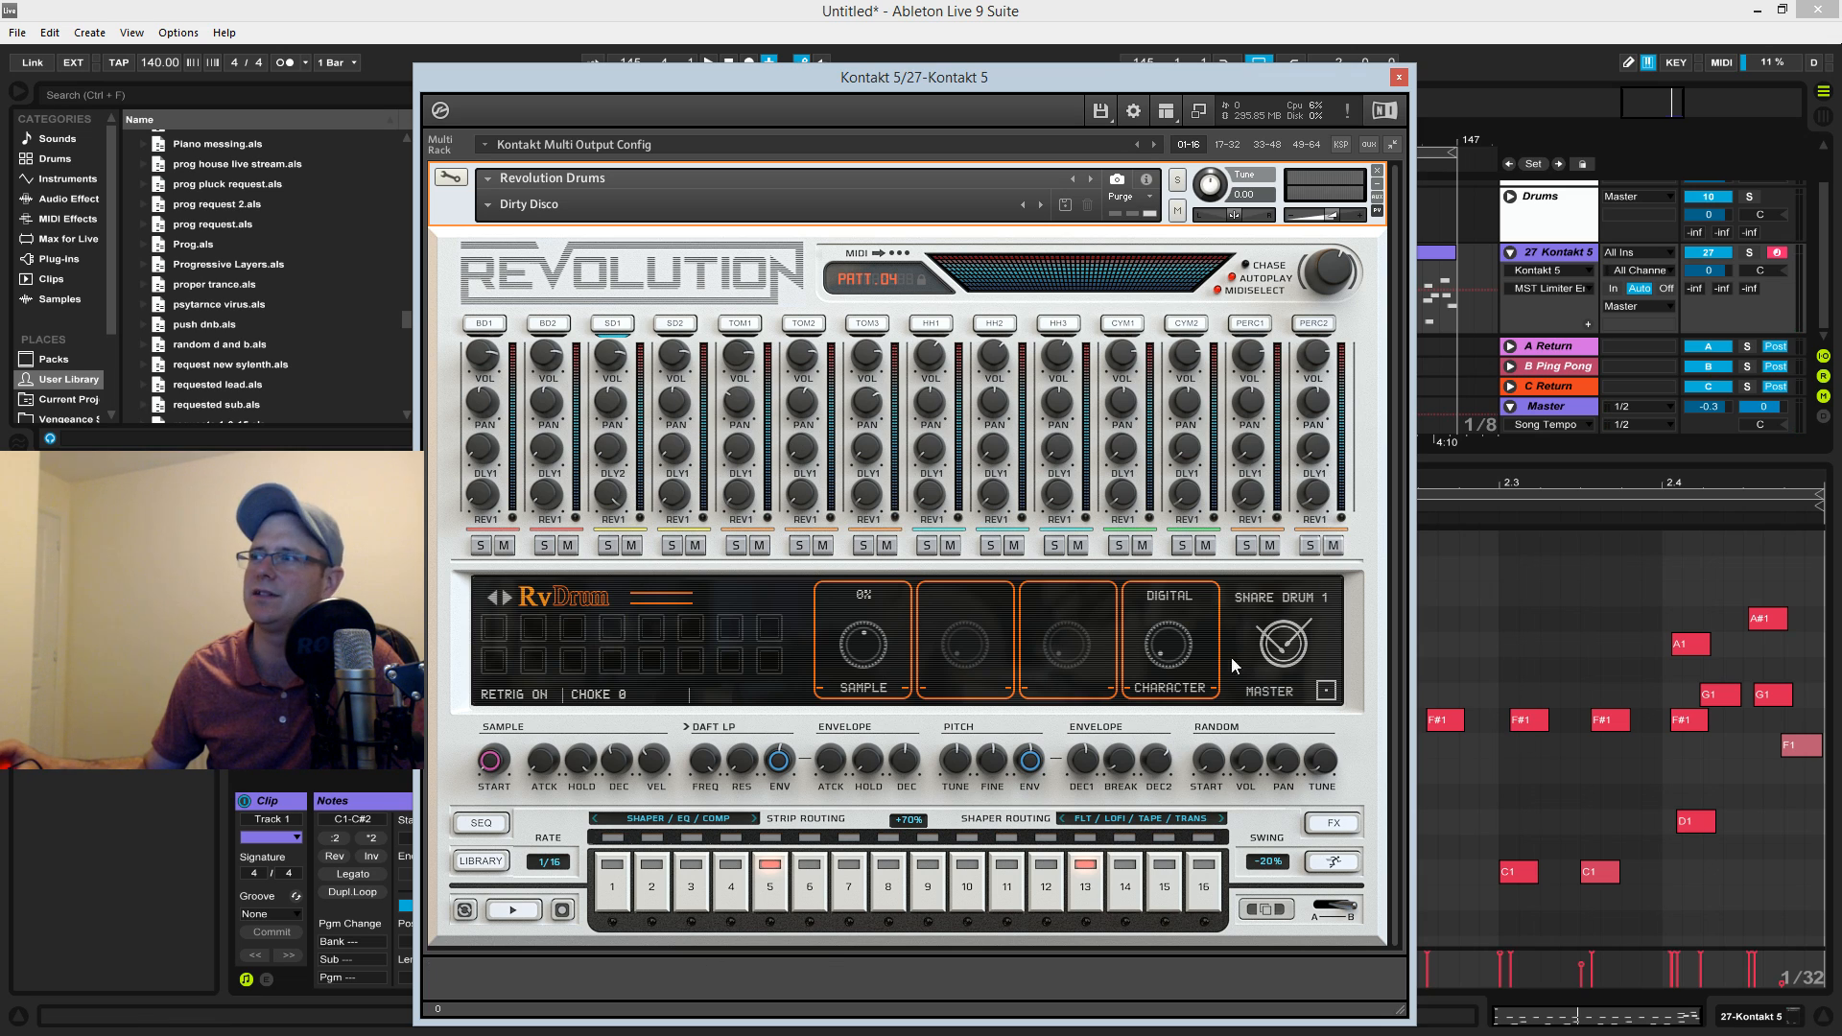
click(1335, 824)
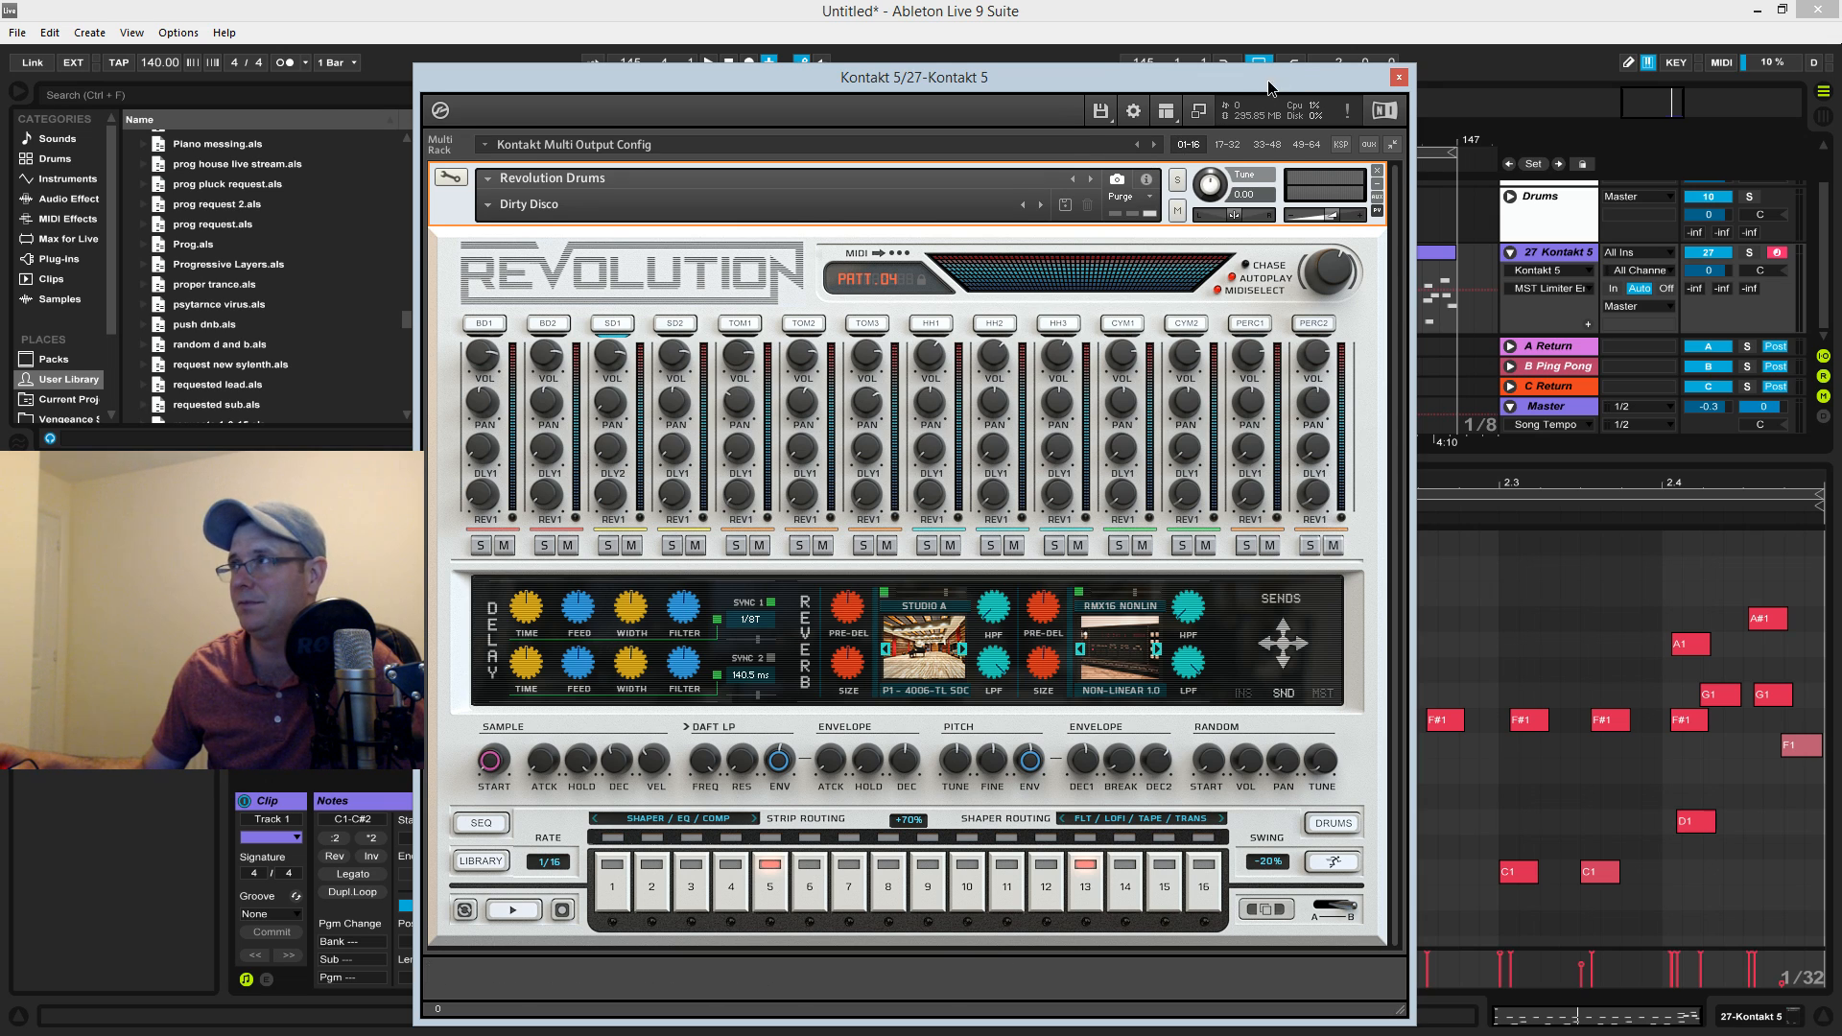
Unfold the Drums group in the arrangement, look through its separate drum tracks and fold it again.
drag(1274, 80, 1181, 88)
click(1508, 196)
scroll(1604, 282, down, 3)
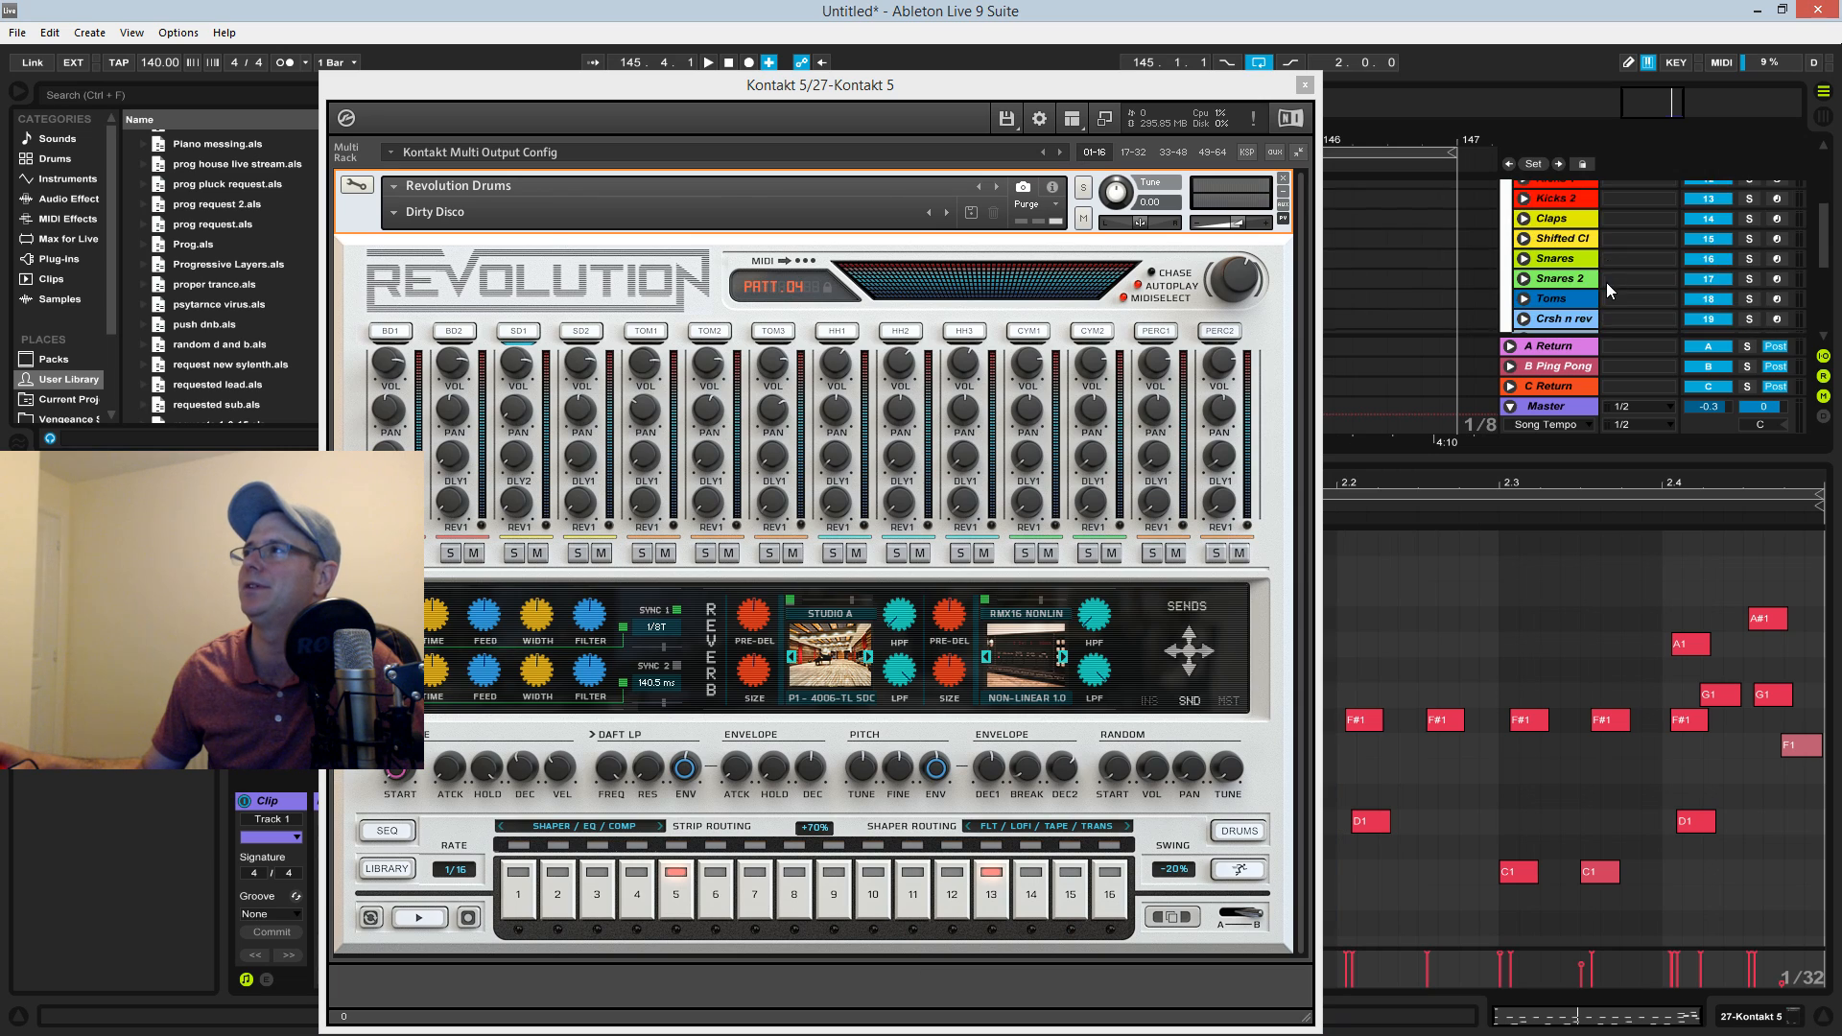
scroll(1595, 280, up, 2)
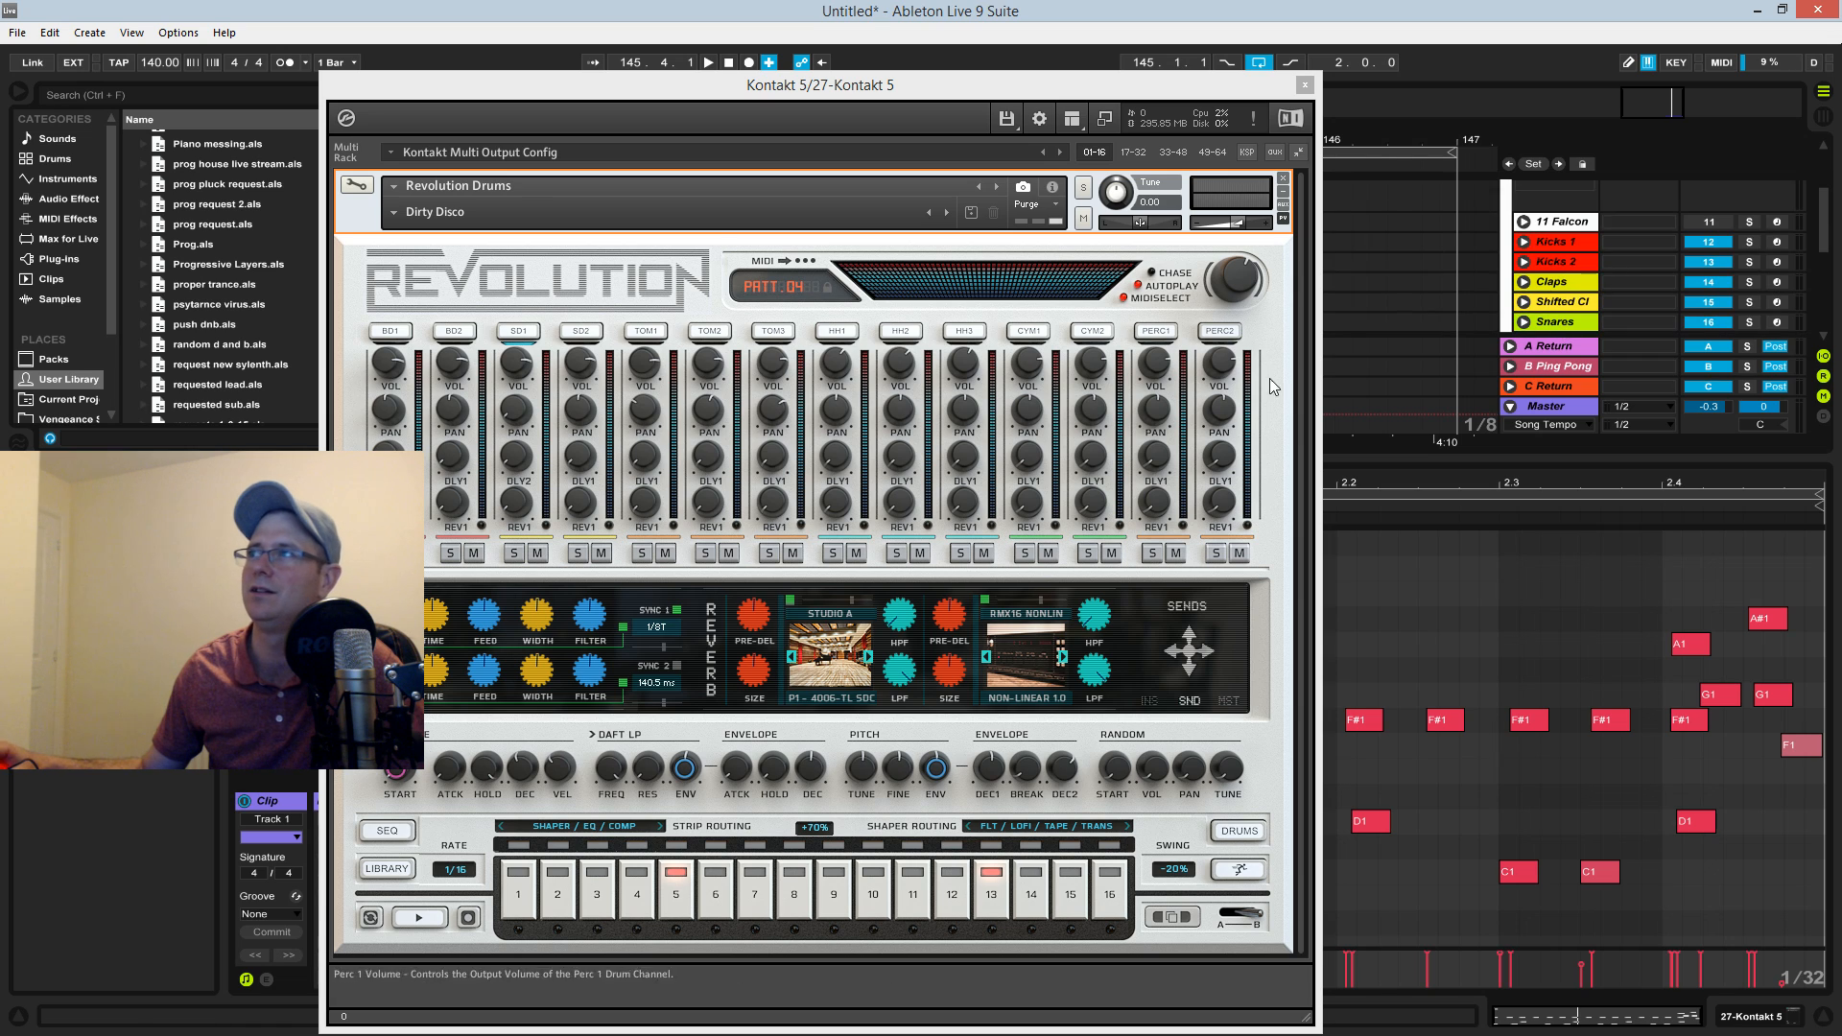
scroll(1517, 216, up, 2)
click(1512, 217)
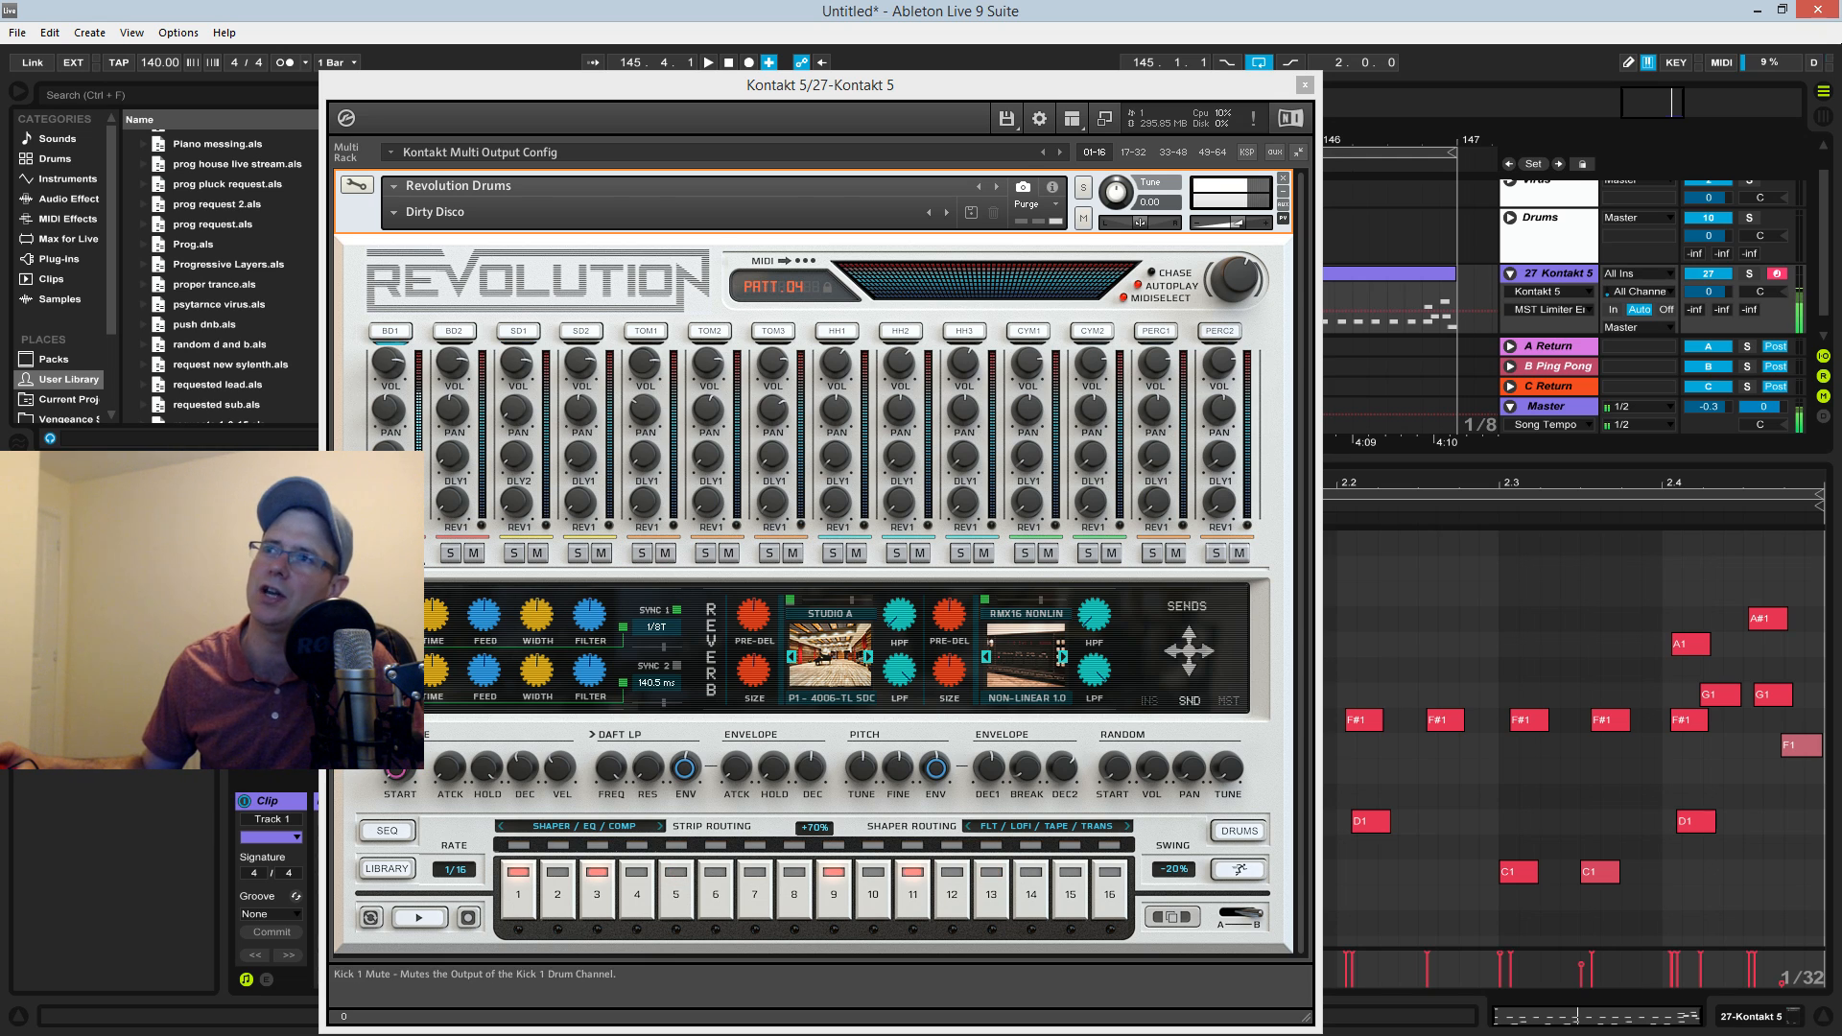
Play the internal sequencer pattern and compare it with hi-hat 1 muted and unmuted.
click(415, 917)
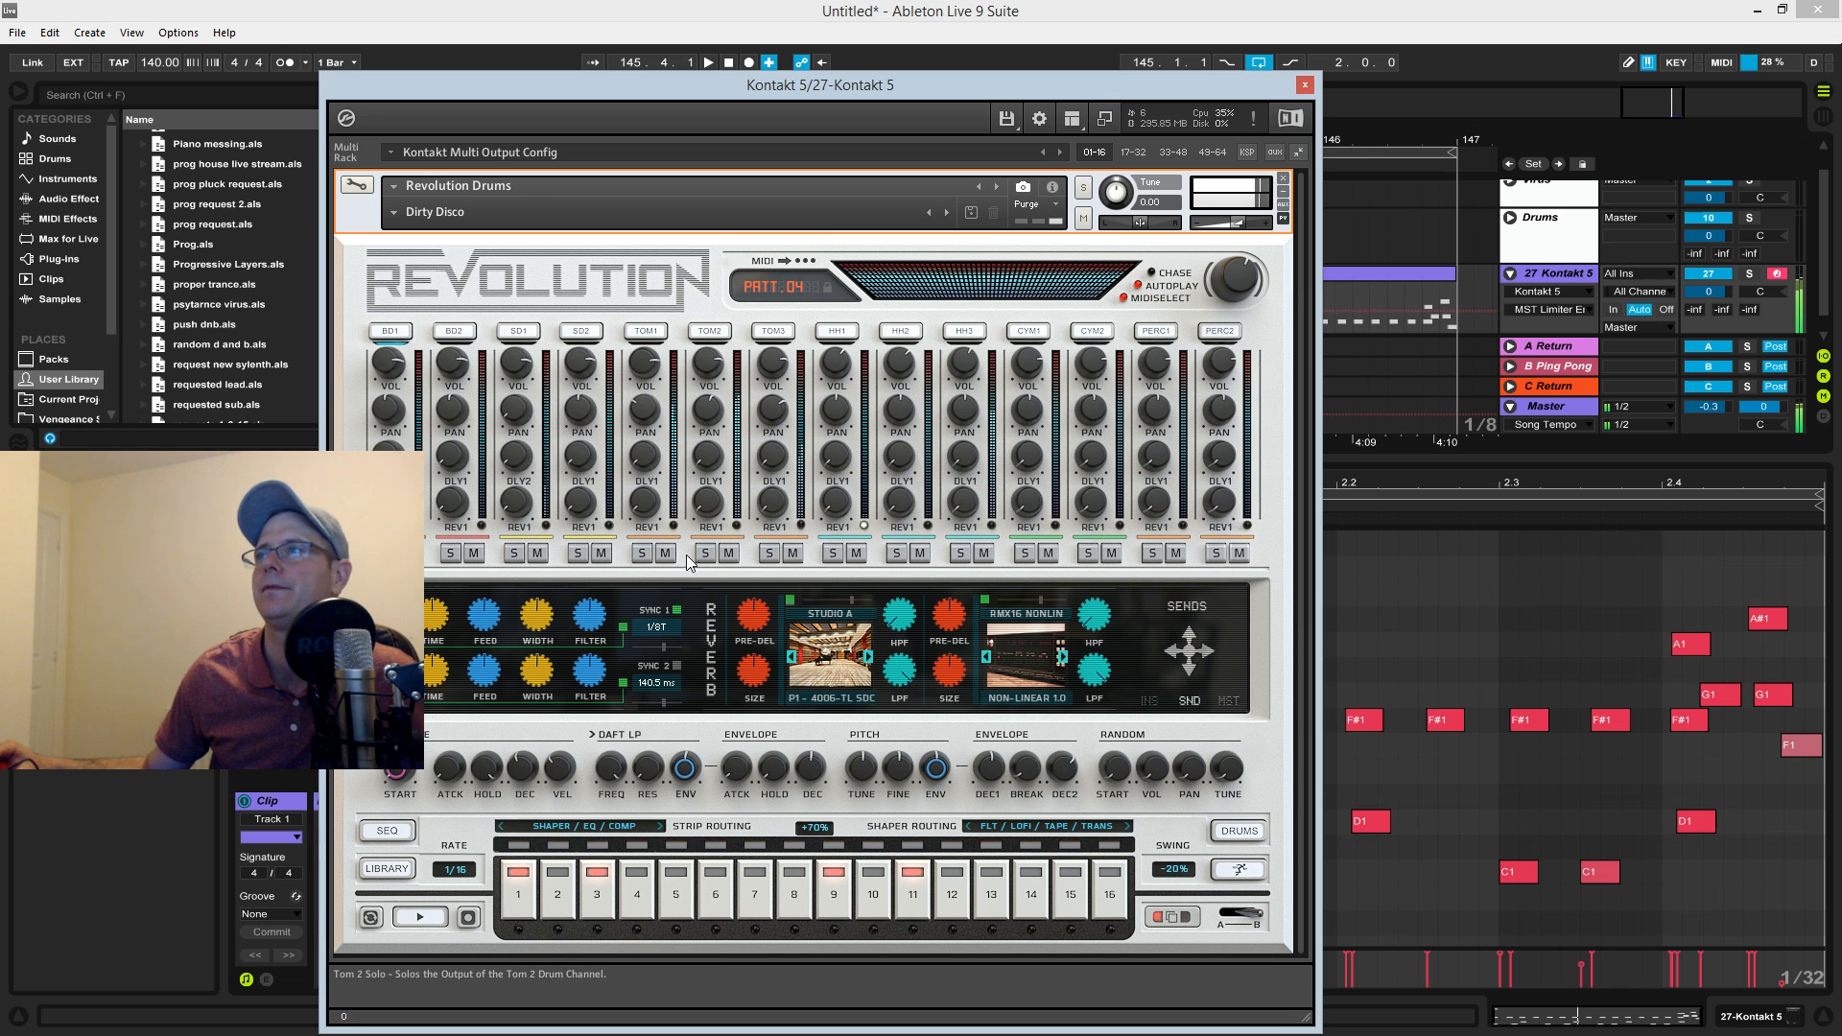
click(857, 553)
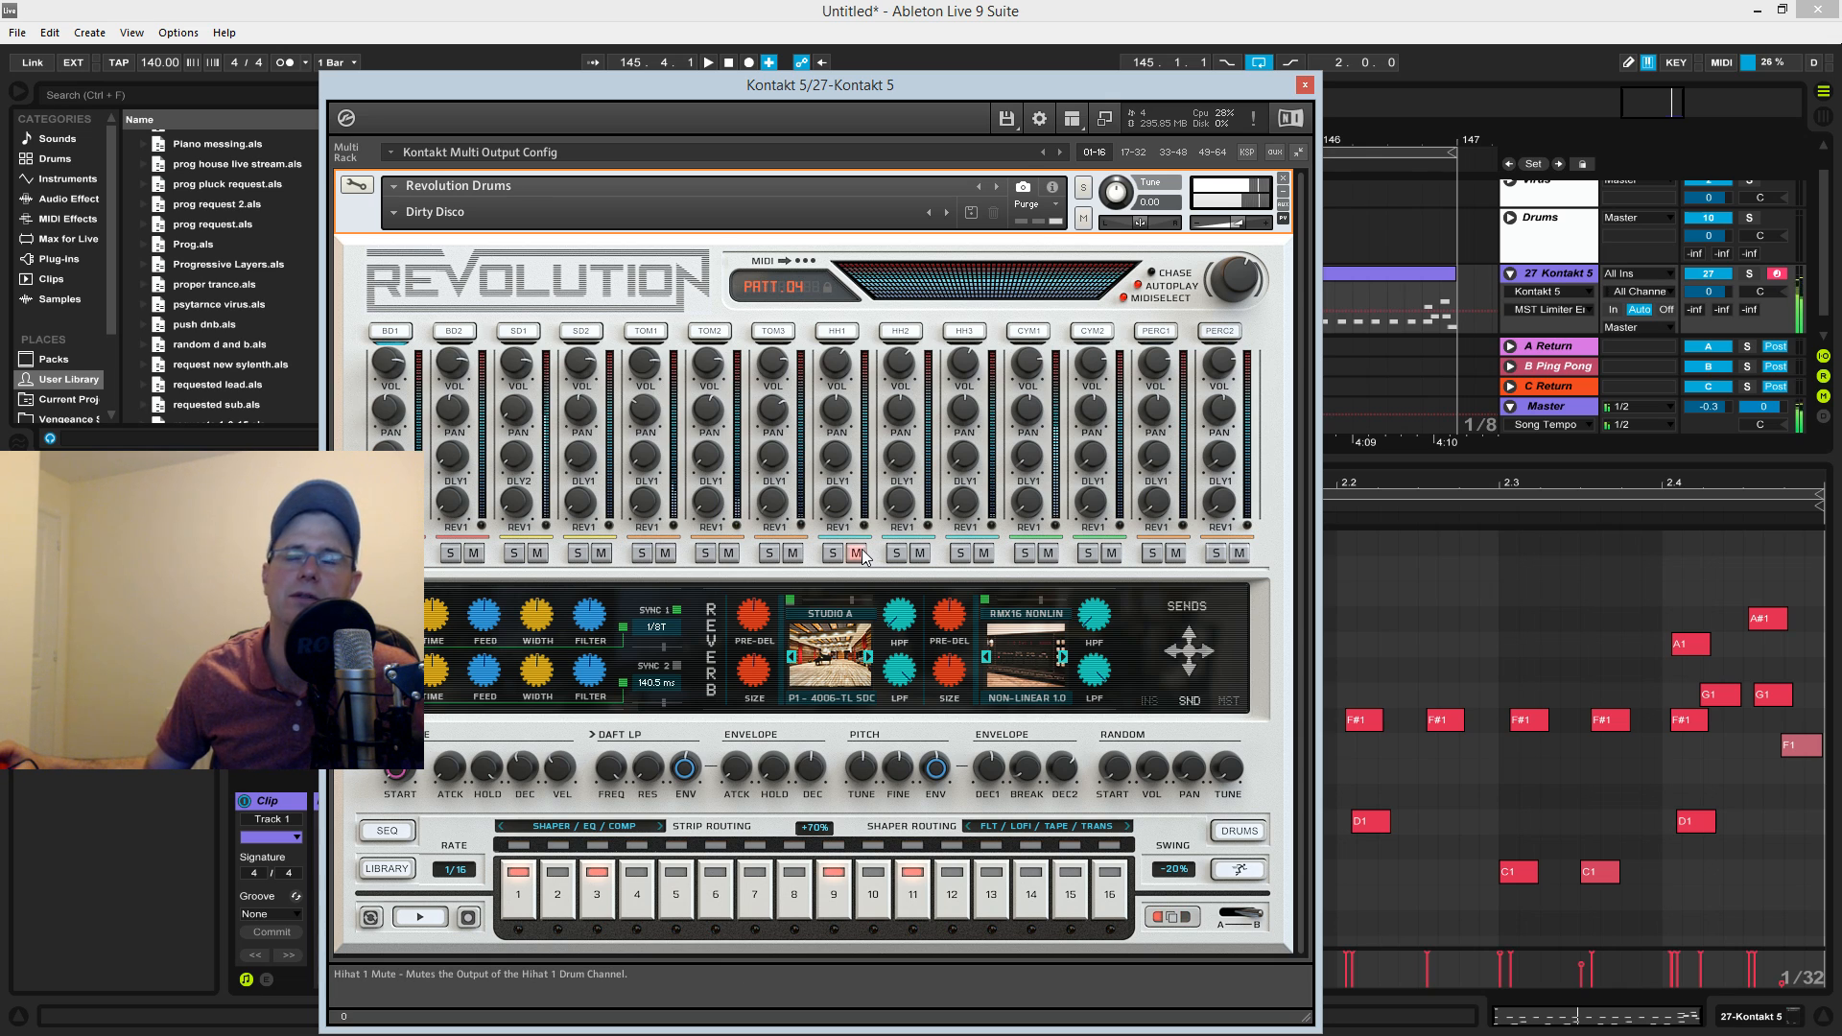
click(857, 554)
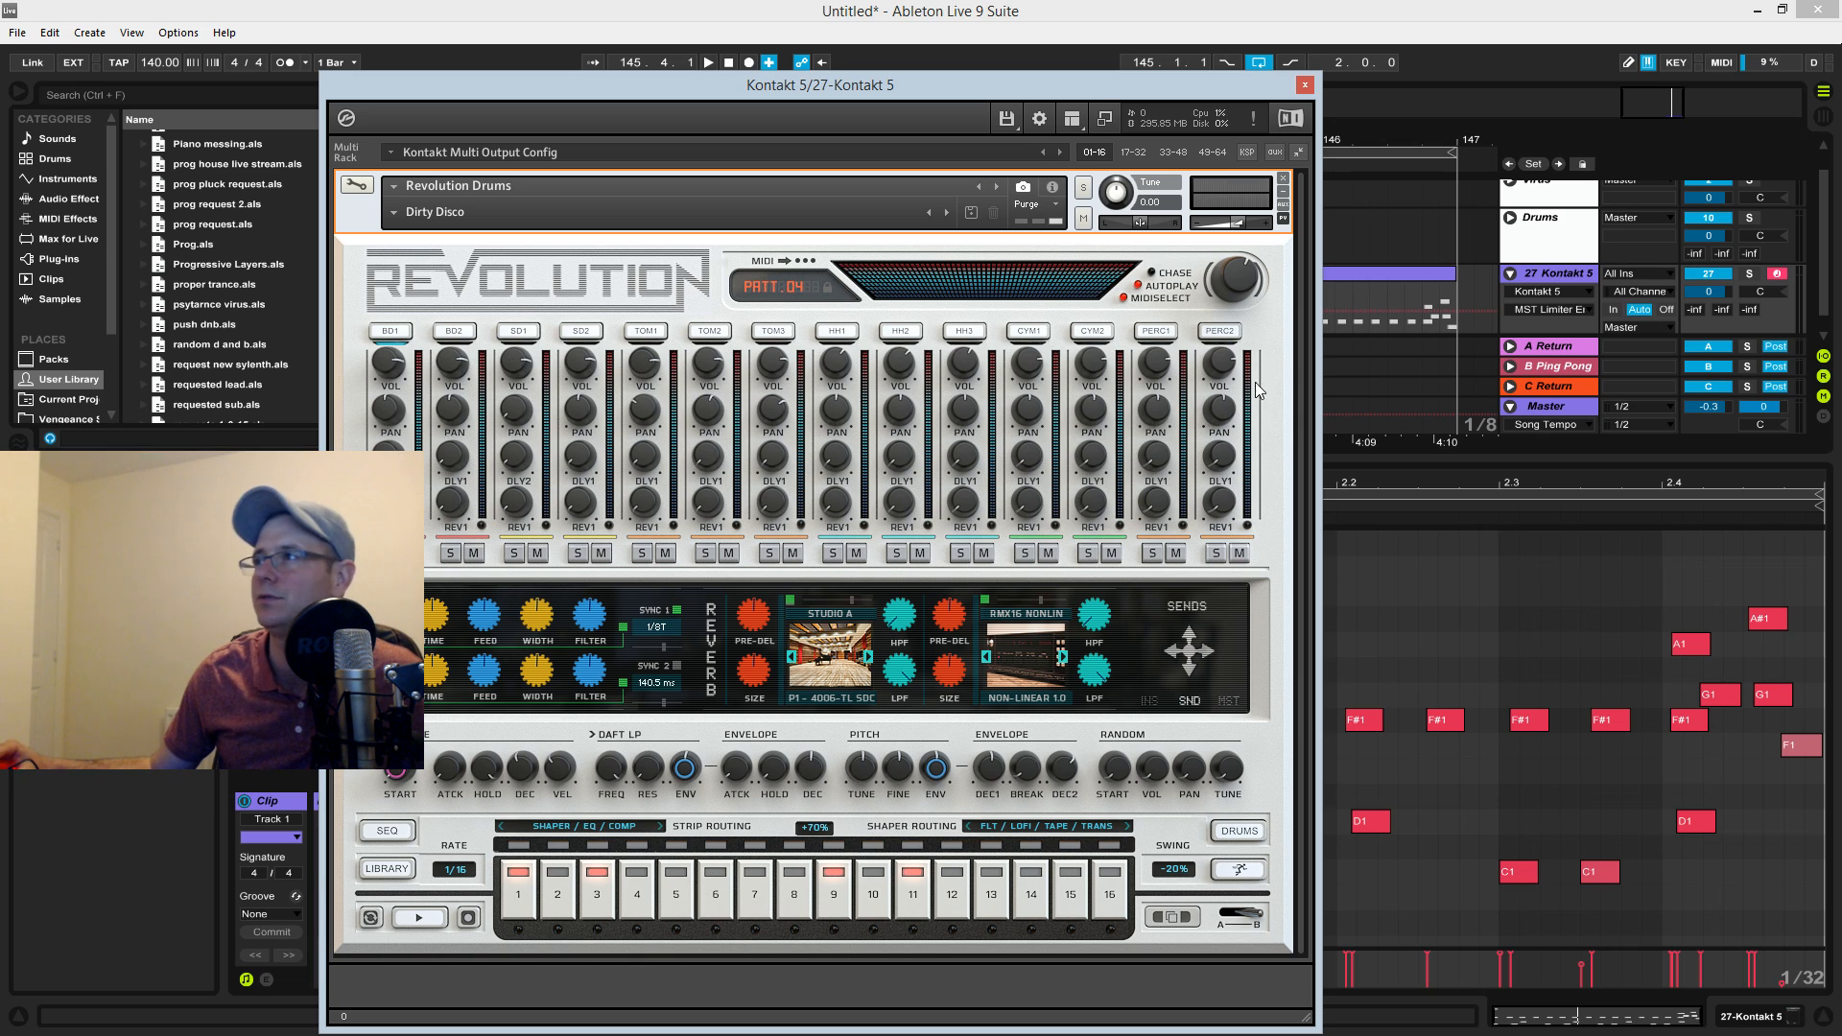
Audition the snare 2 channel with repeated hits.
double_click(591, 333)
double_click(594, 333)
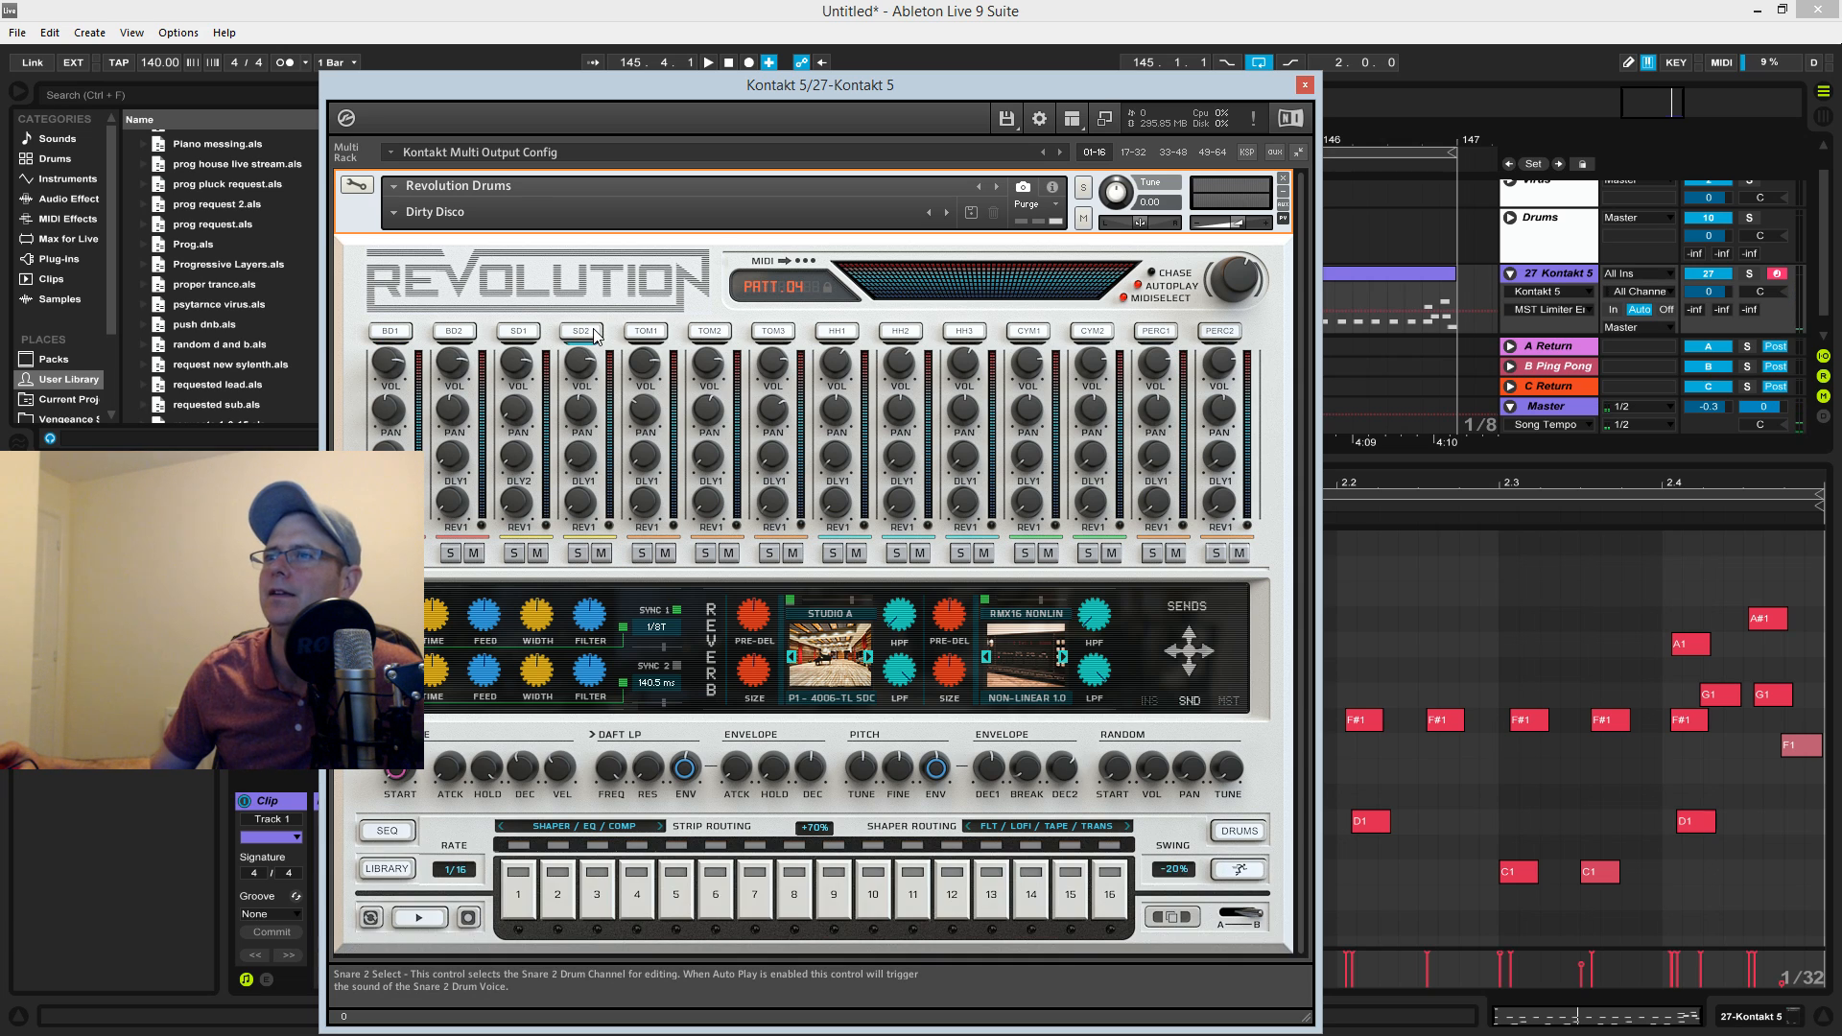
double_click(594, 333)
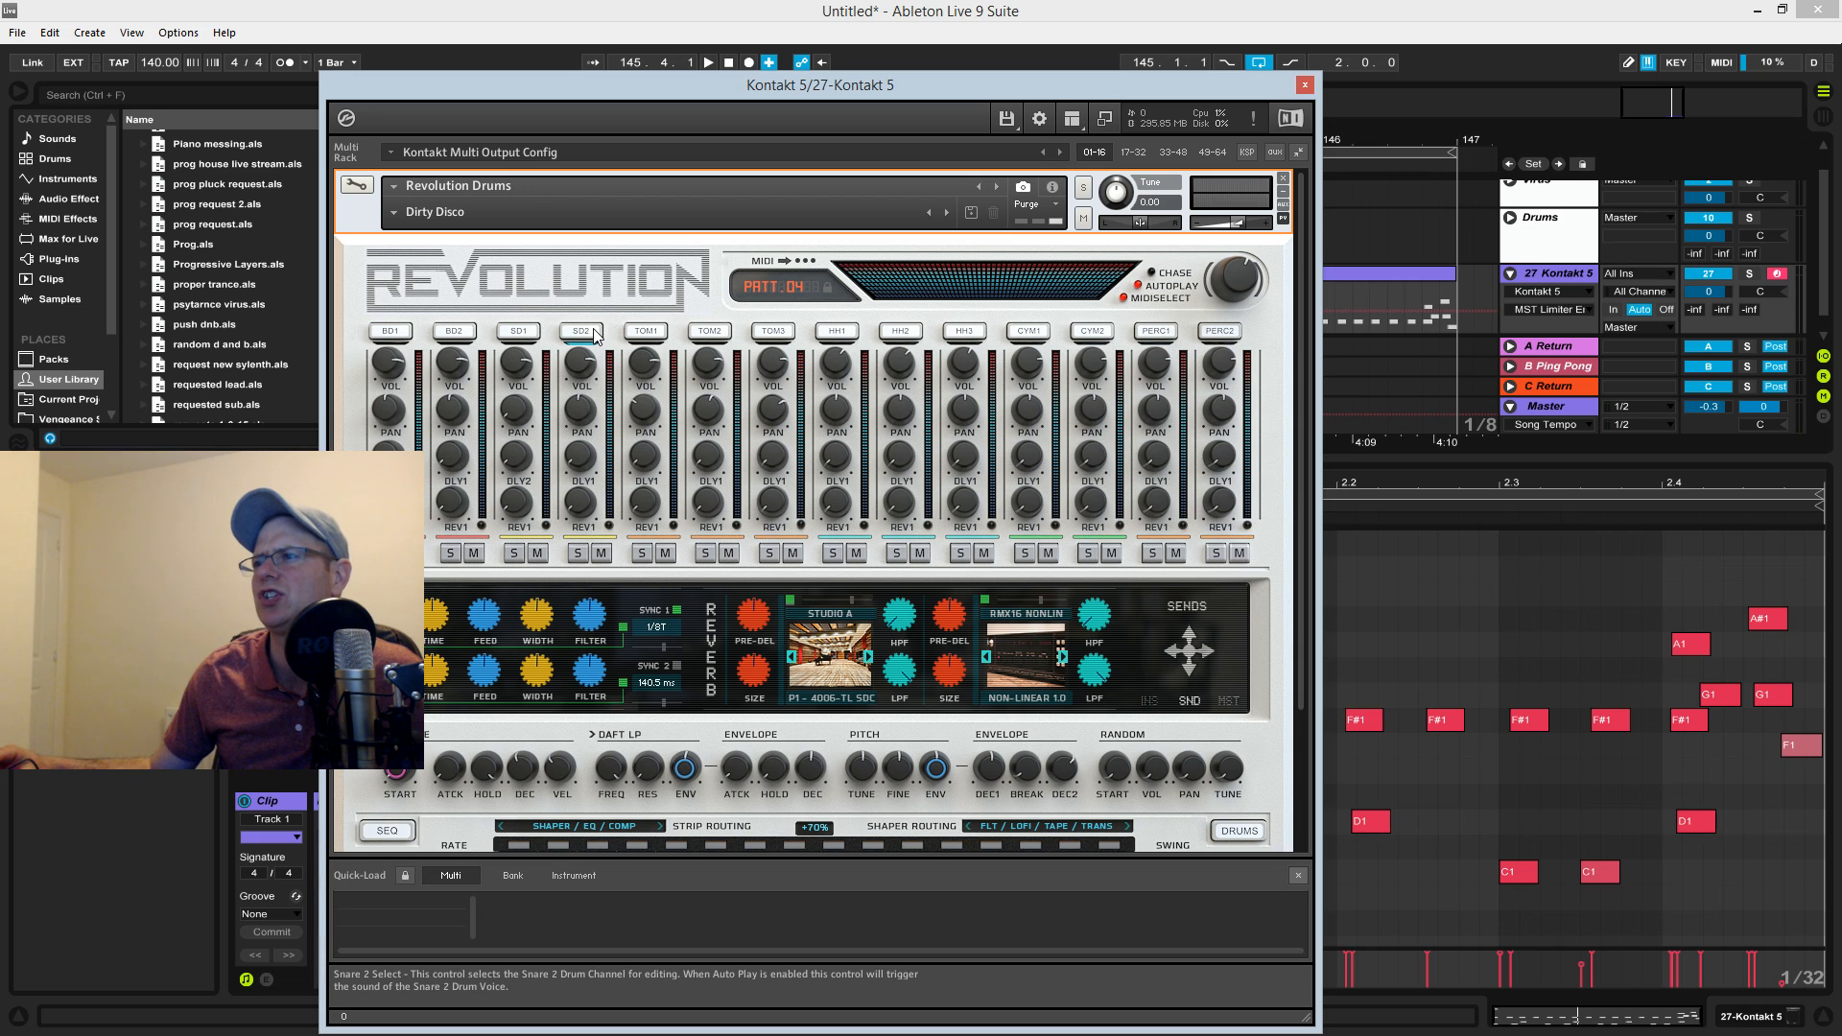
double_click(593, 333)
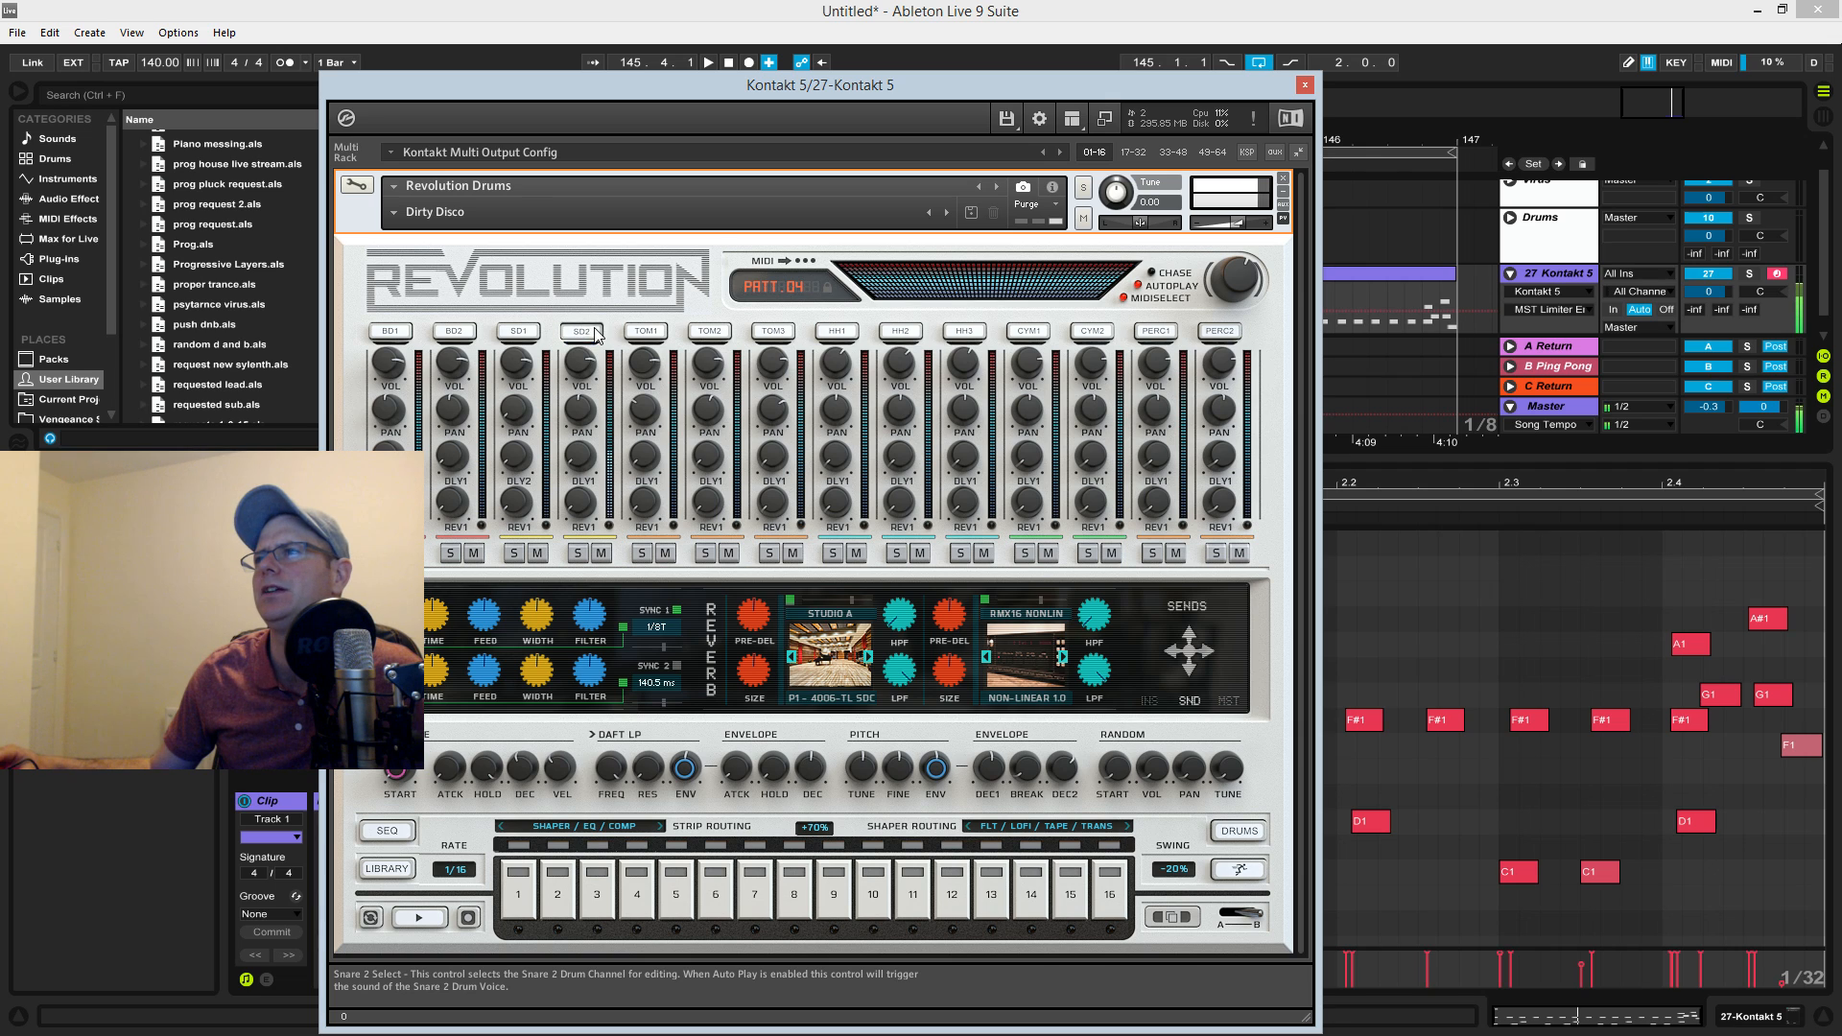
Audition the tom 1 and tom 2 channels and return from the send effects to the drum editing page.
click(633, 336)
click(698, 334)
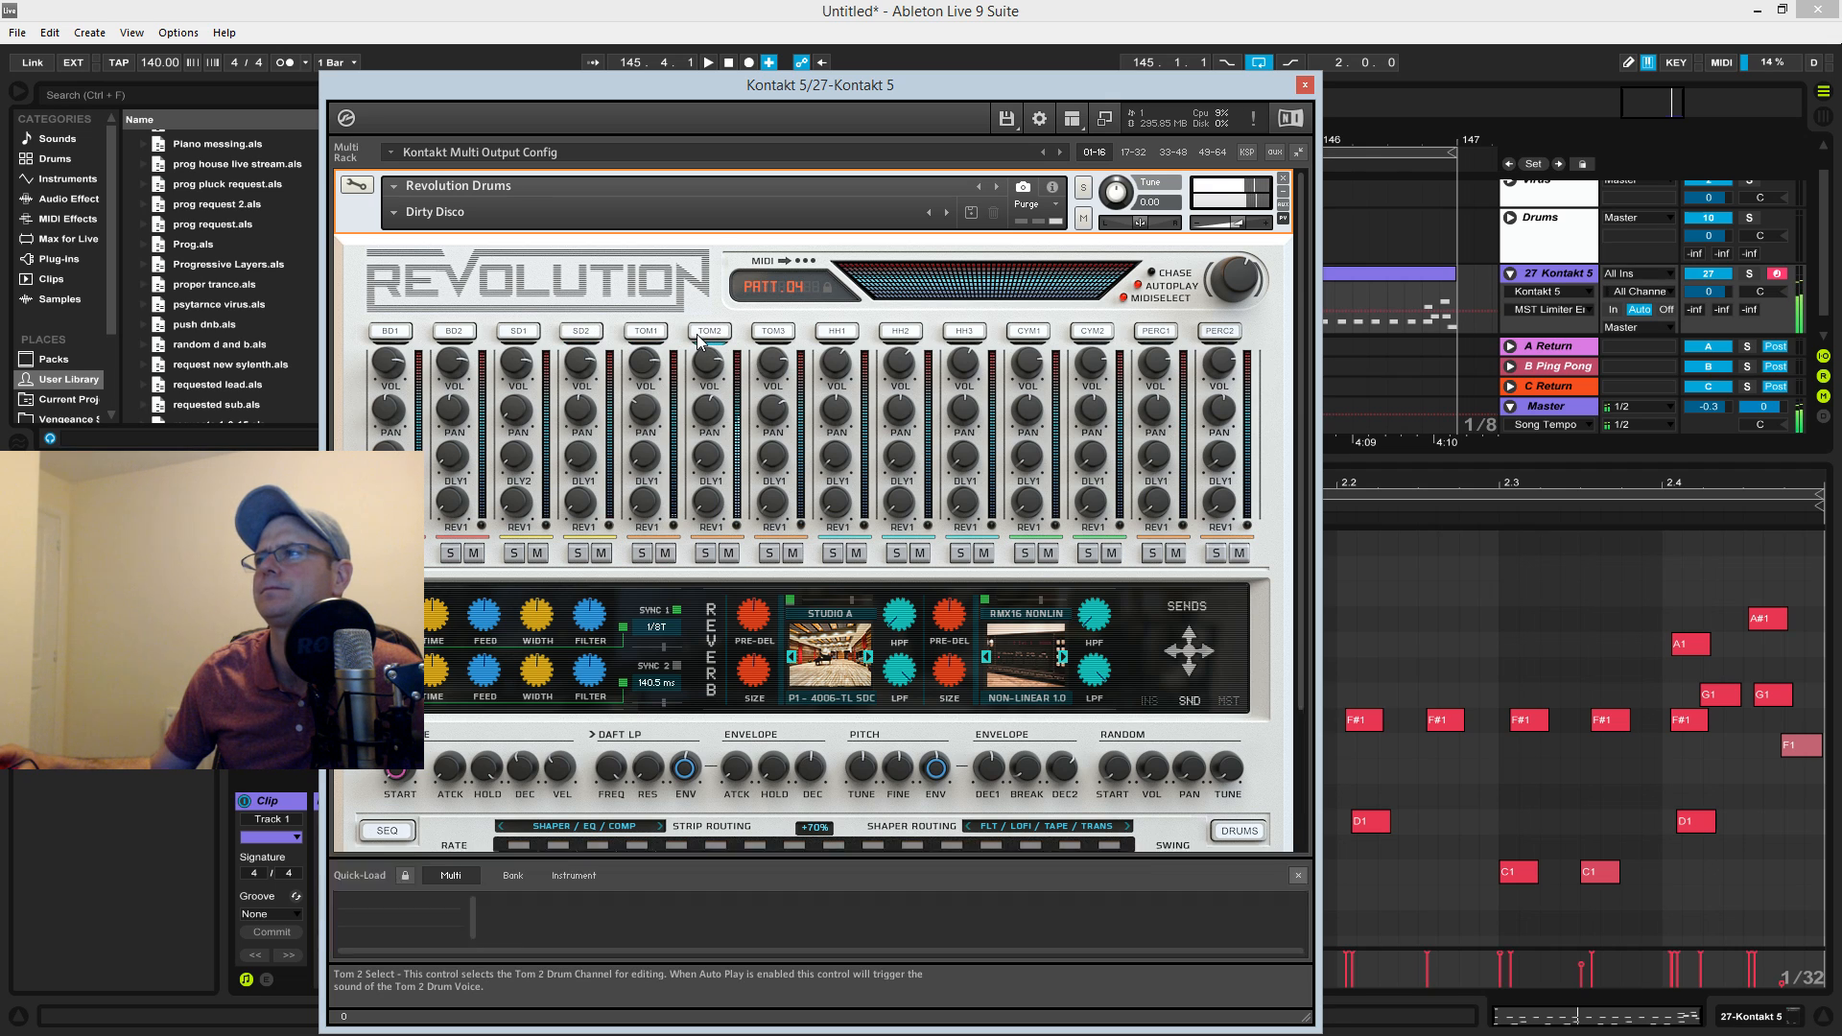
double_click(697, 334)
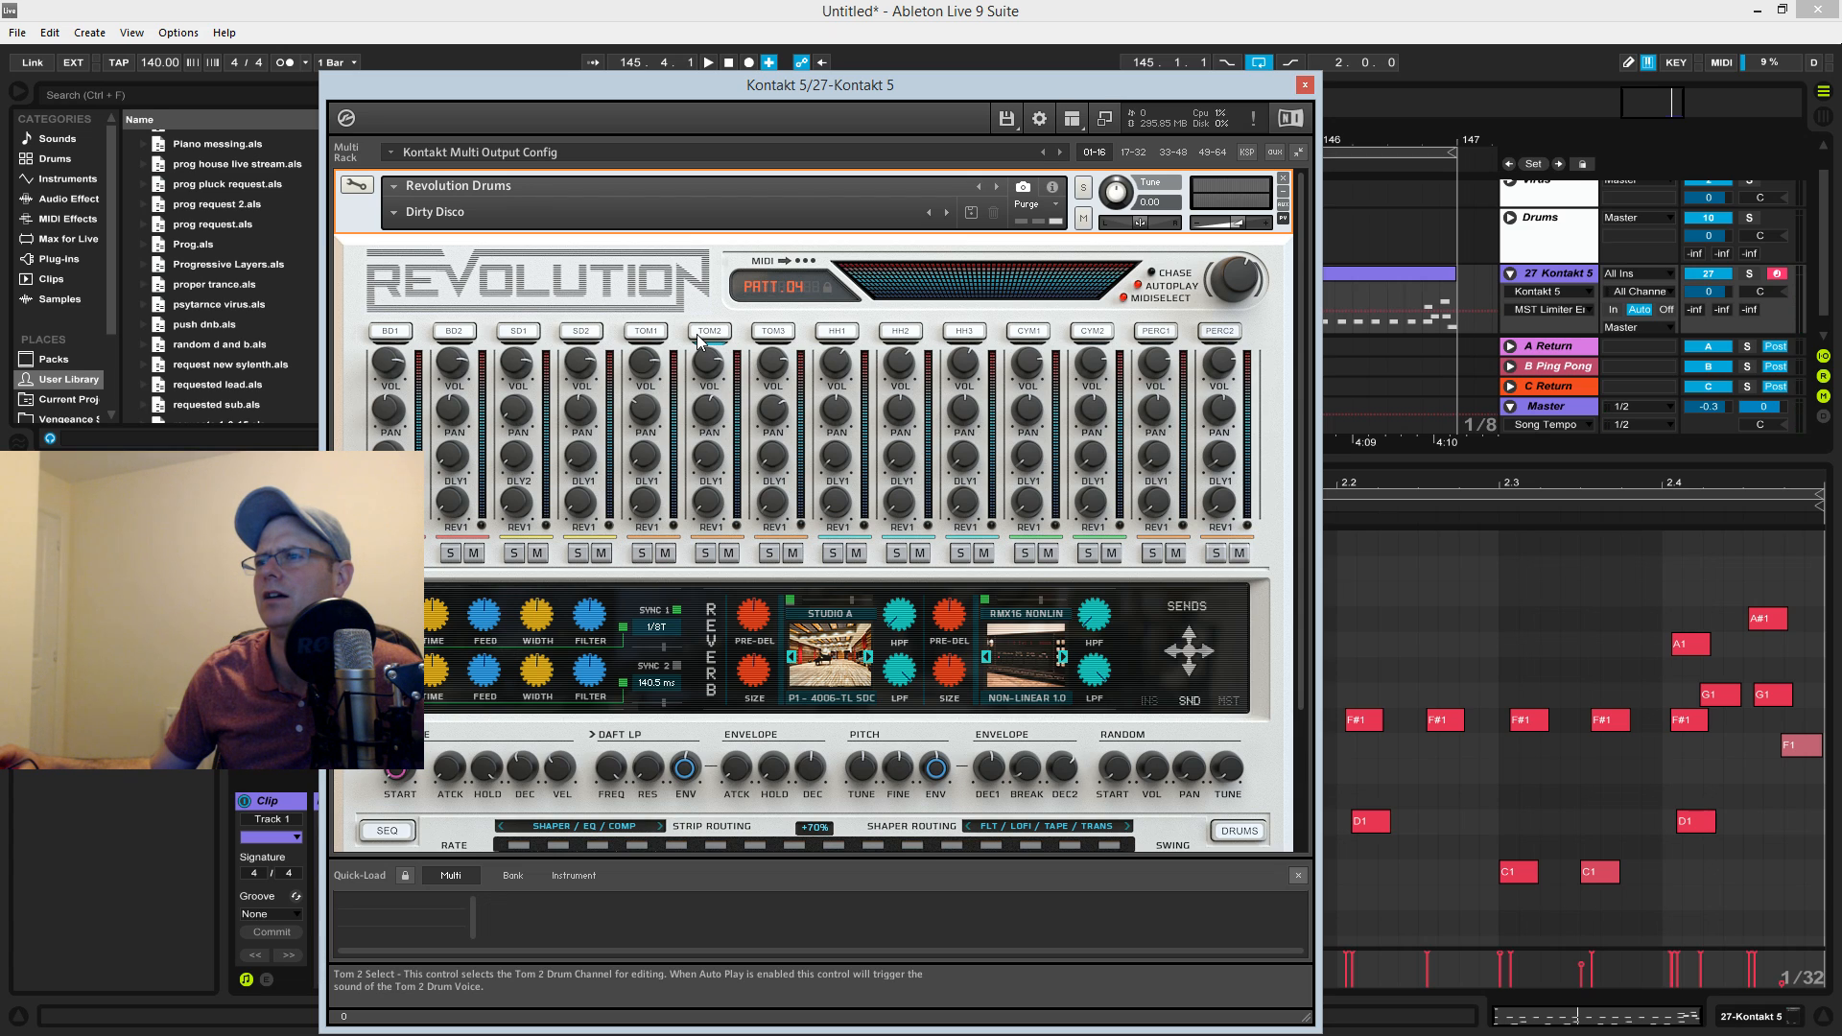
double_click(696, 334)
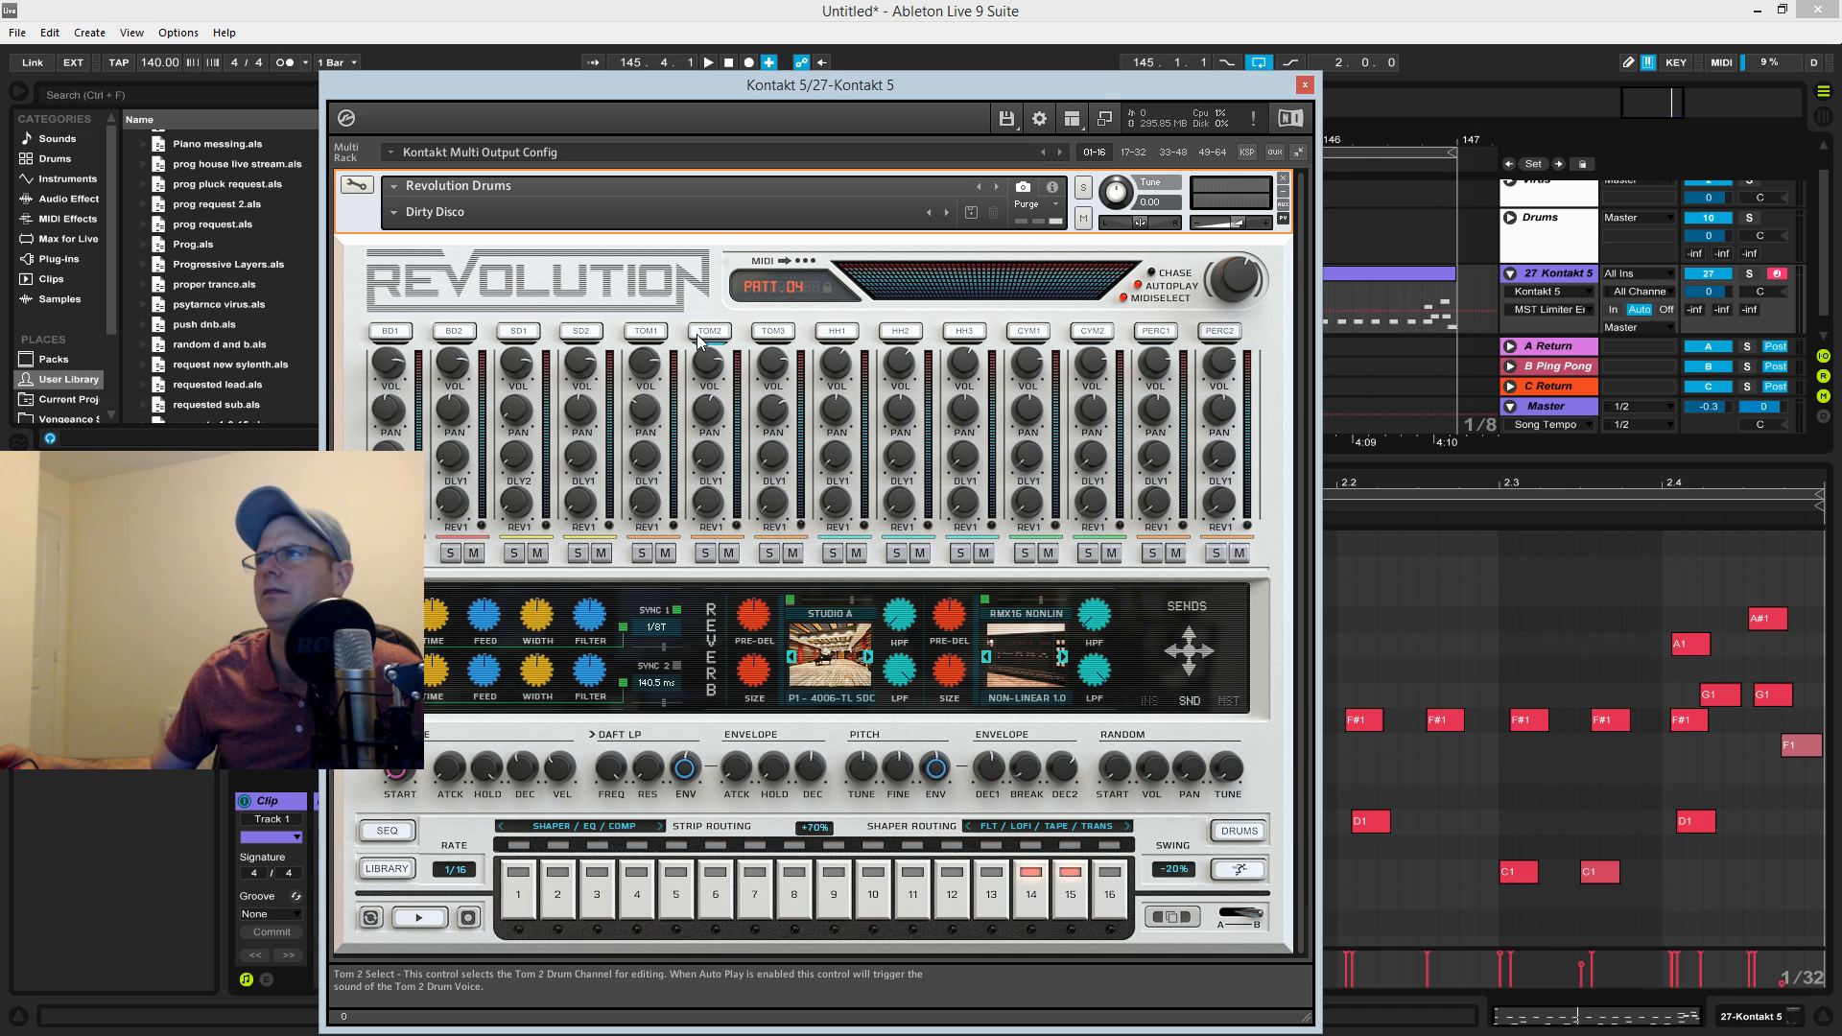
click(641, 343)
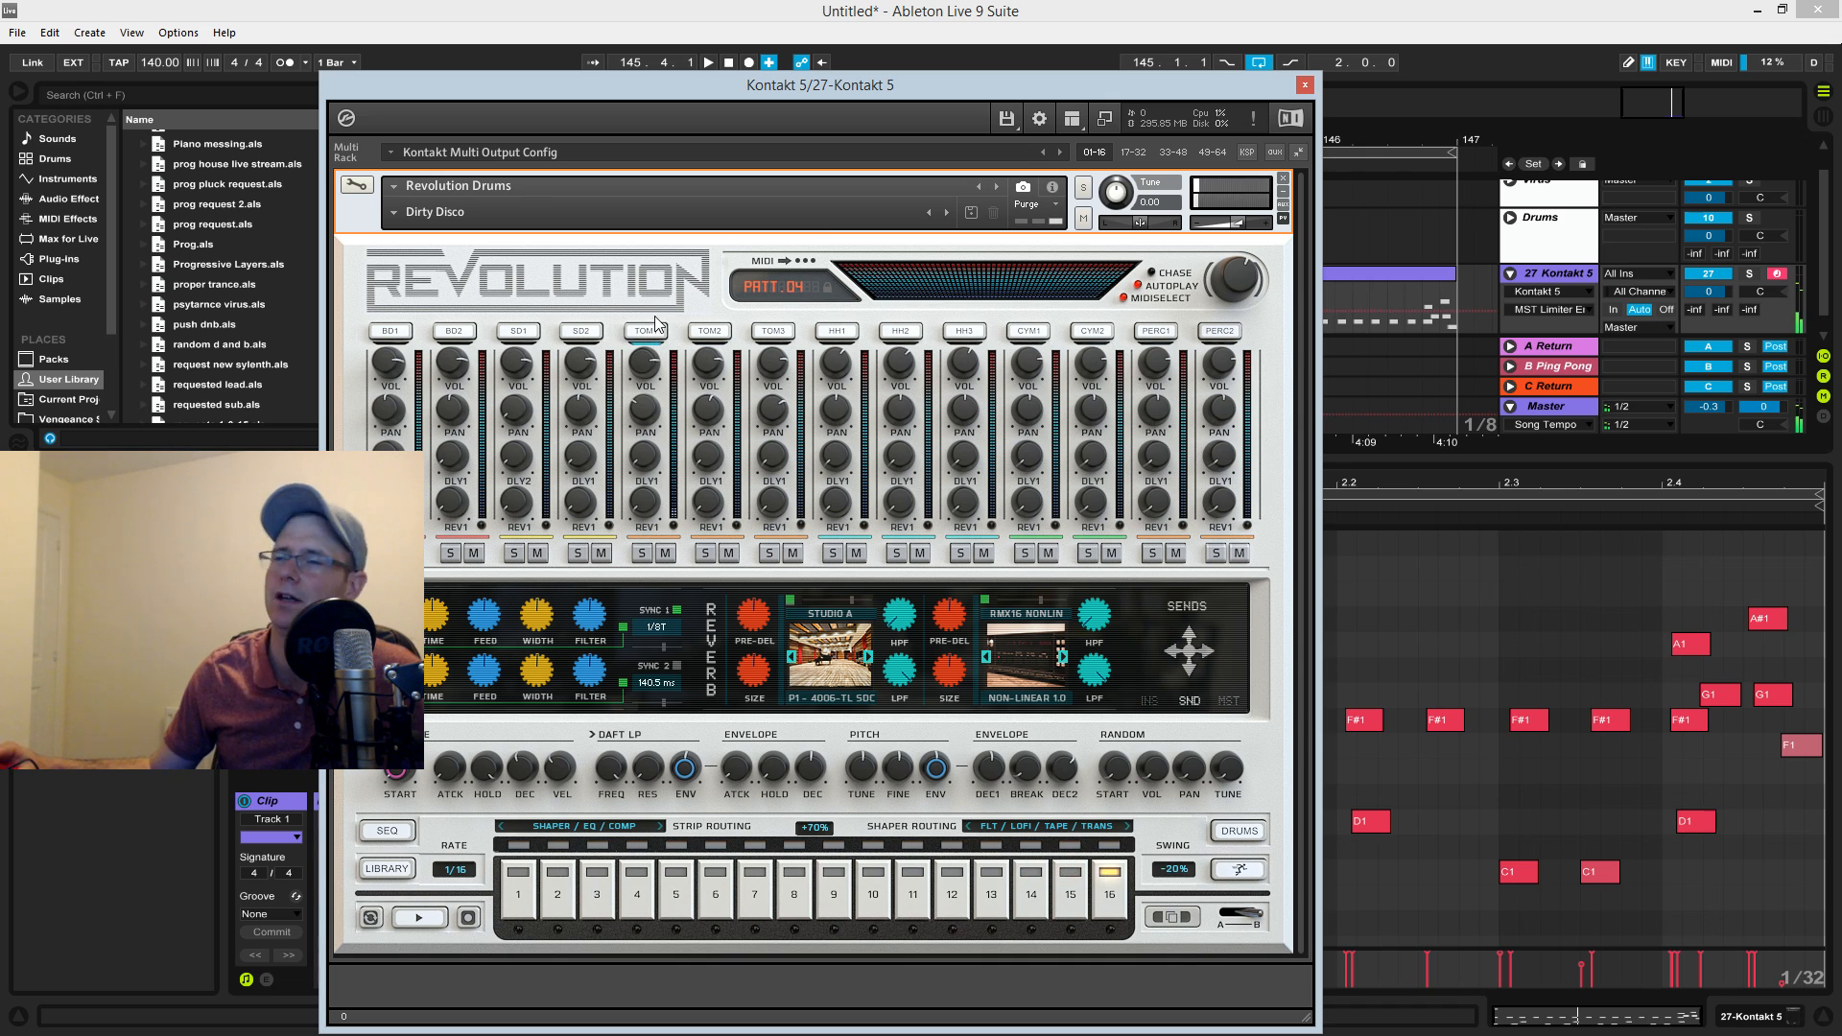
click(715, 335)
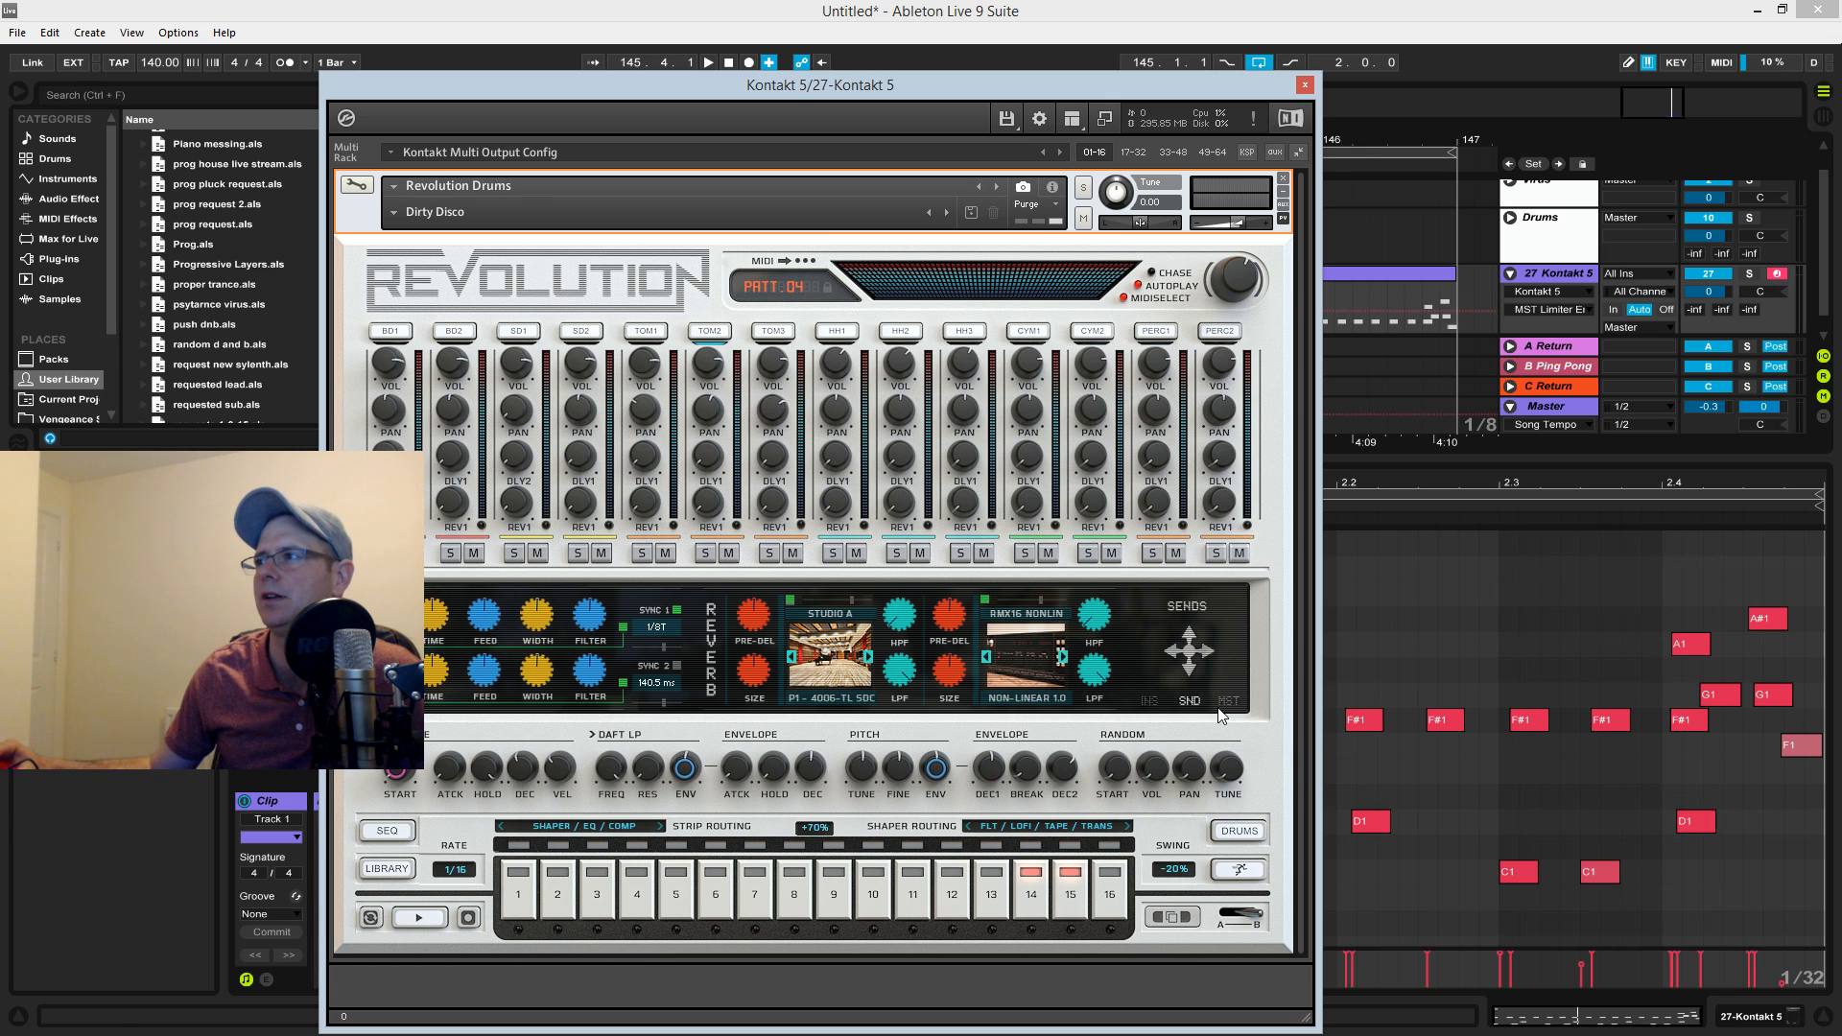
click(1231, 832)
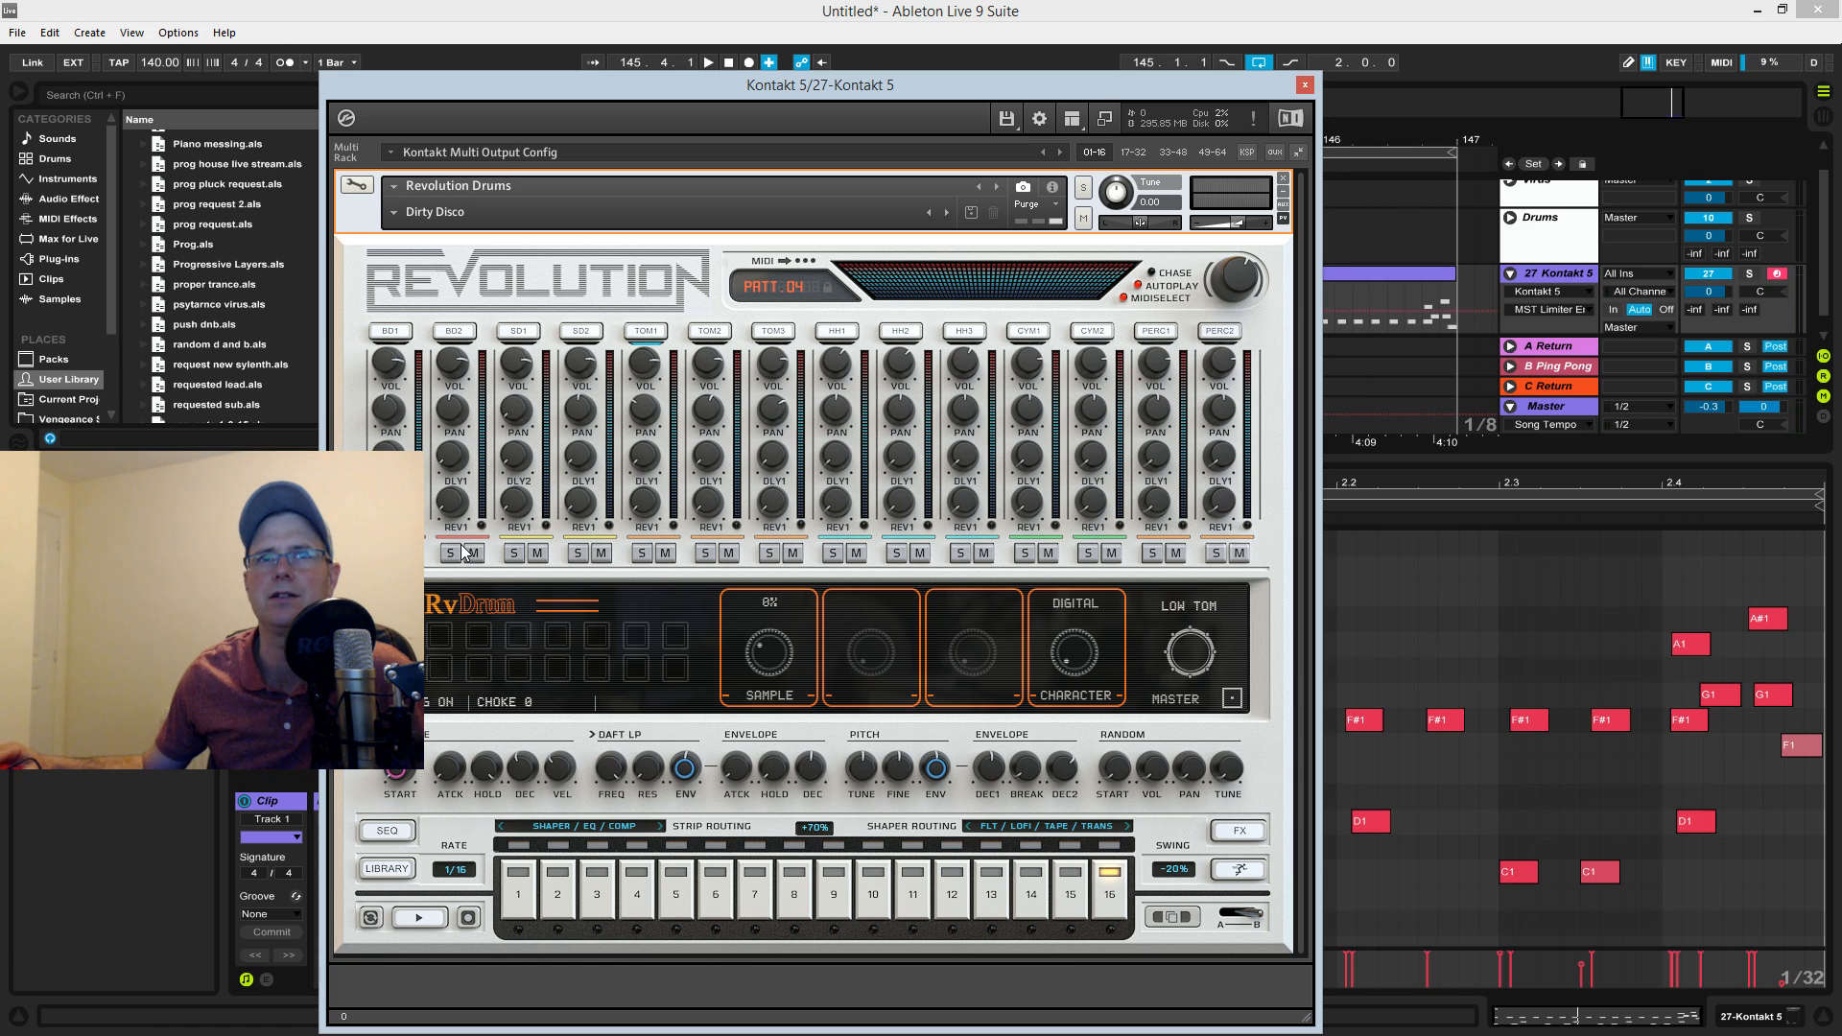
Show the effects page, look at the insert effects, select the snare 1 channel and return to the send effects.
click(1237, 830)
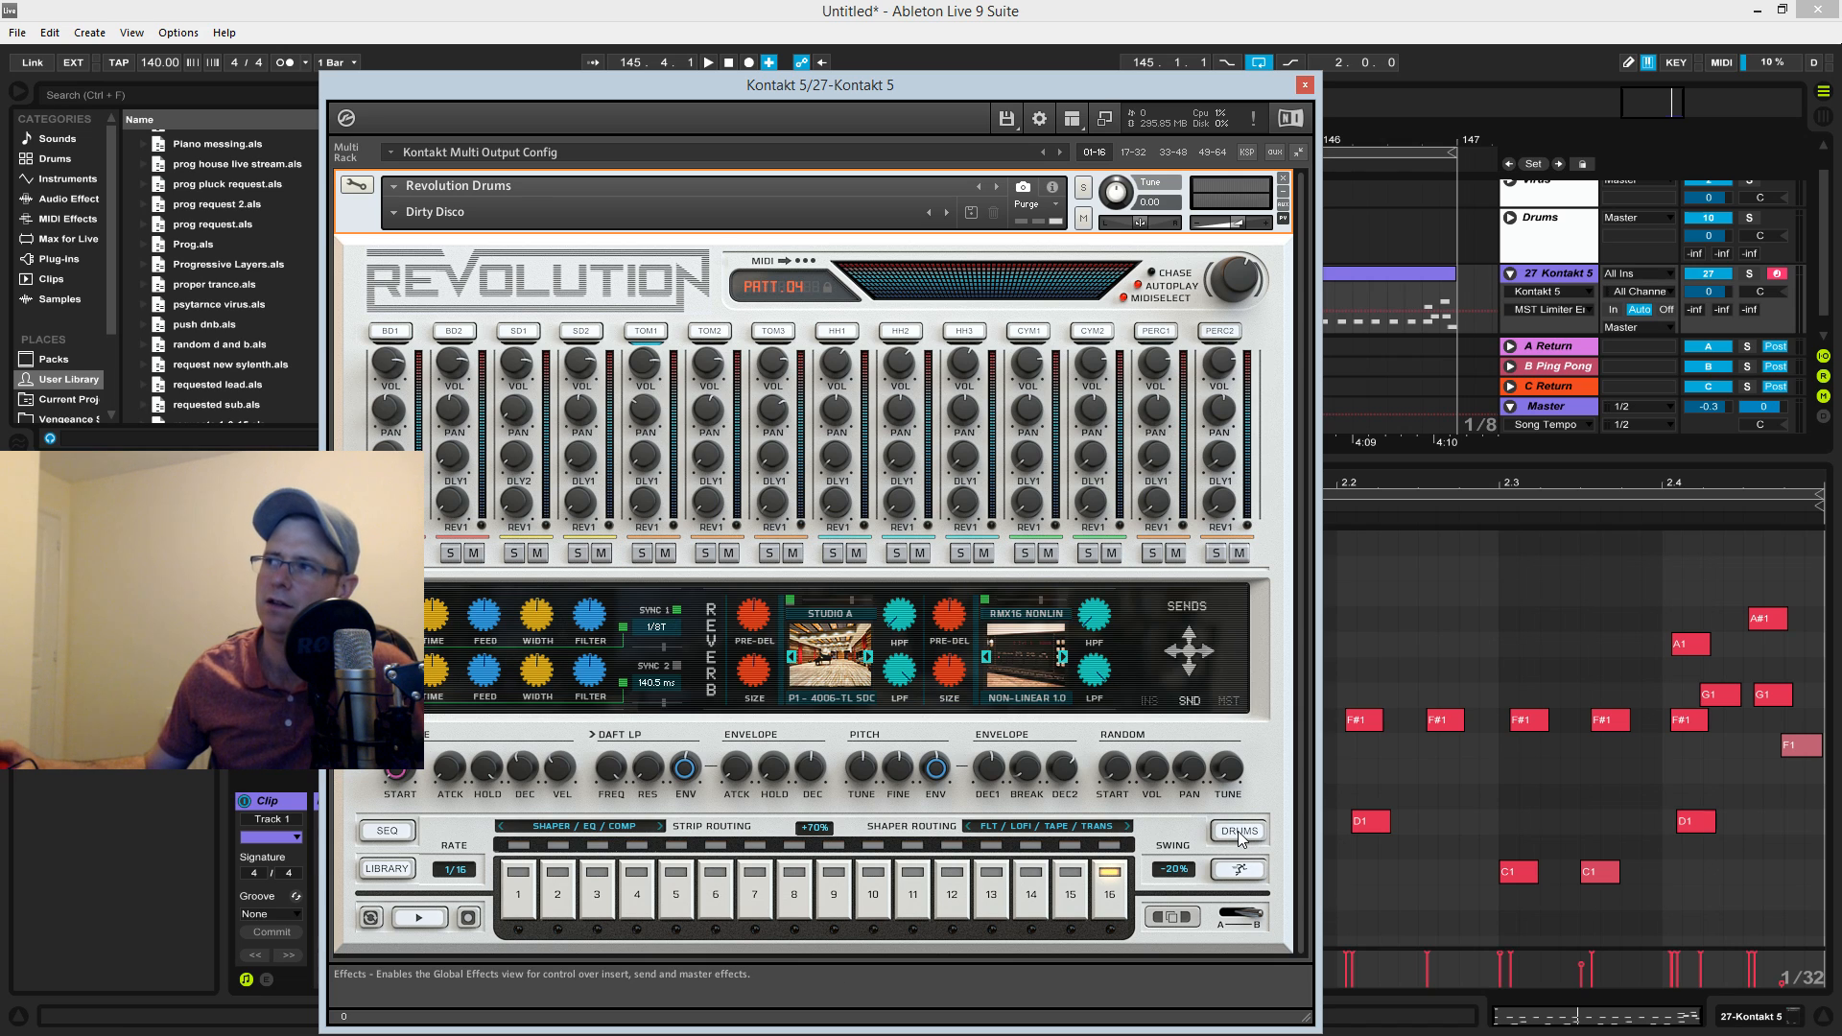
click(1149, 701)
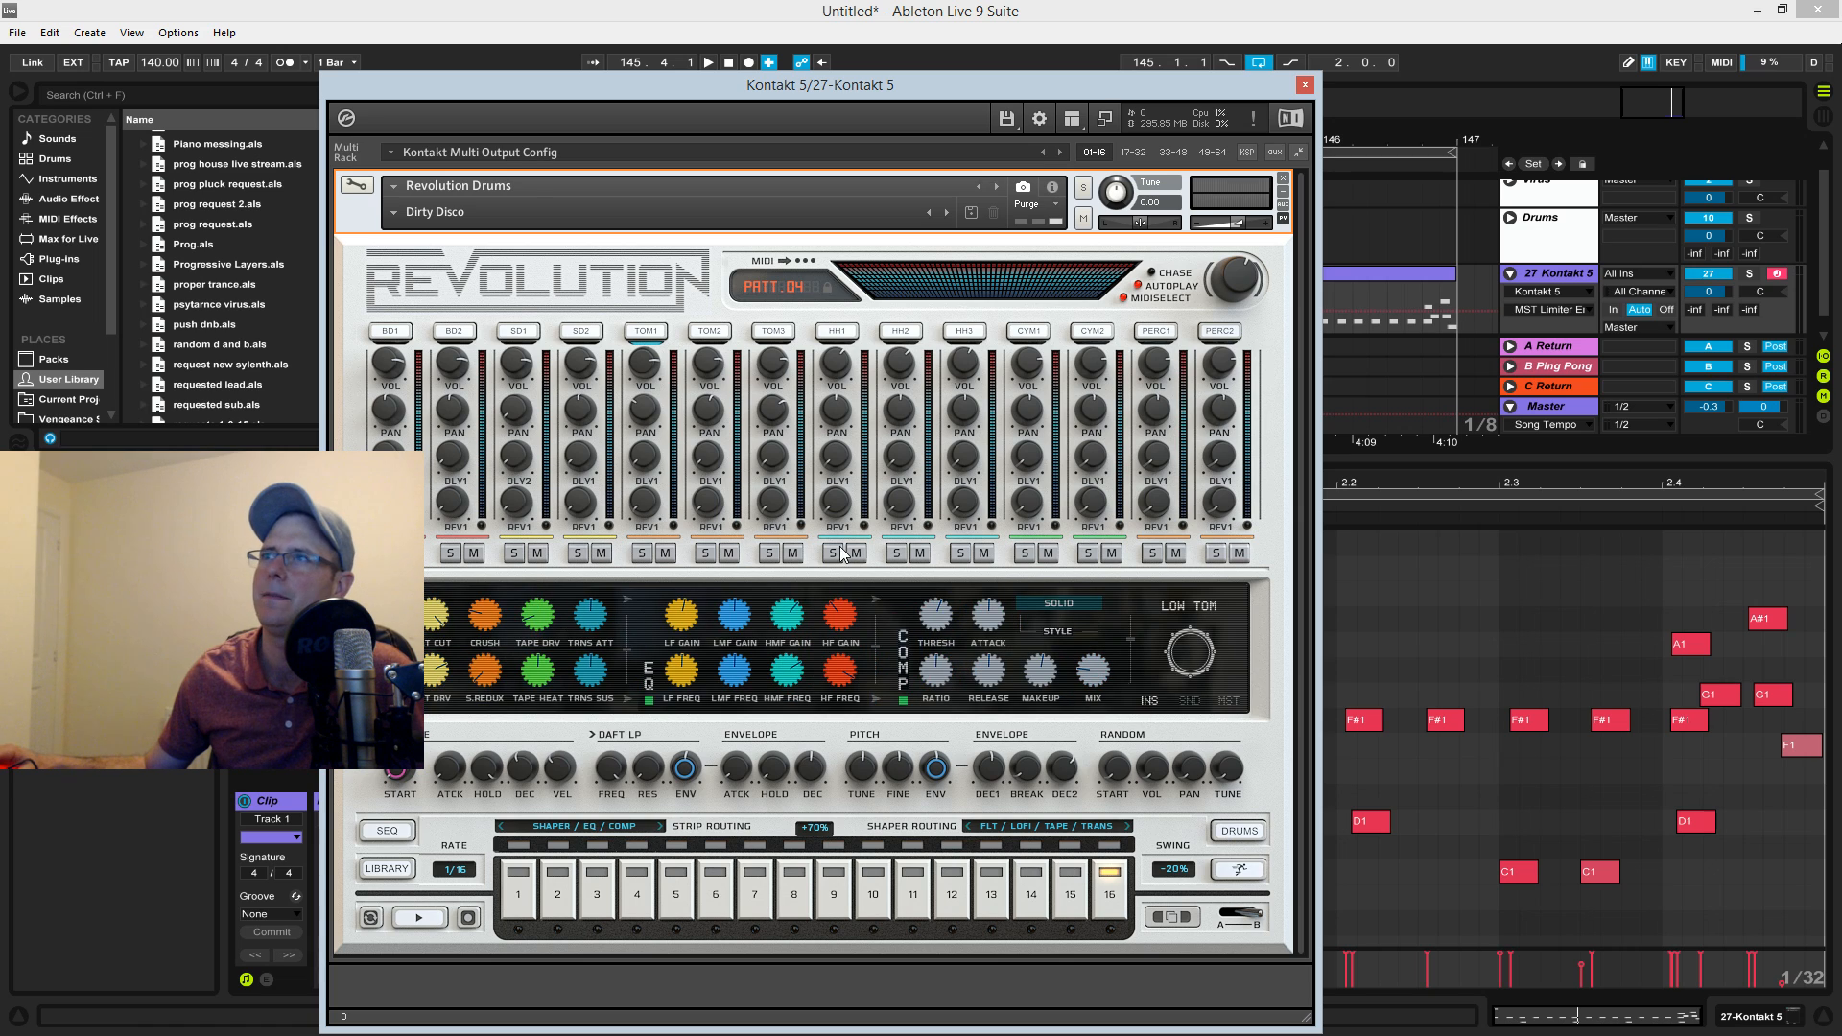
click(529, 332)
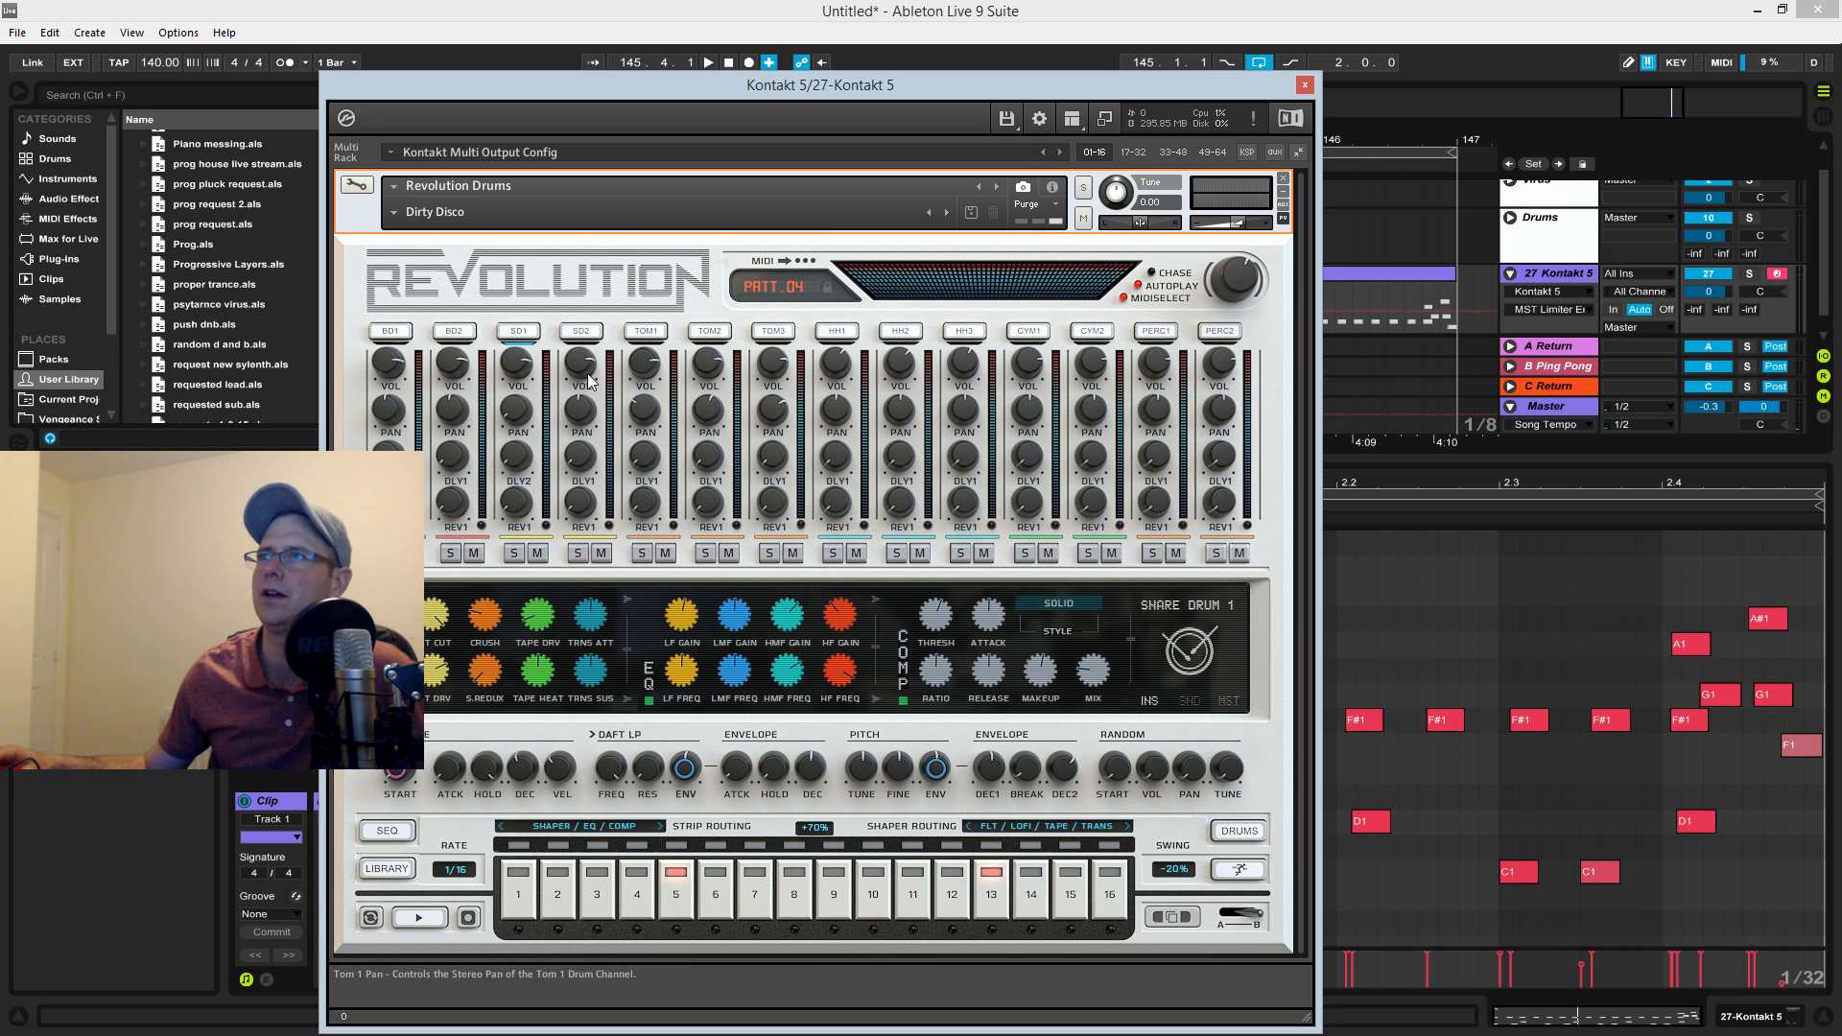
click(1199, 707)
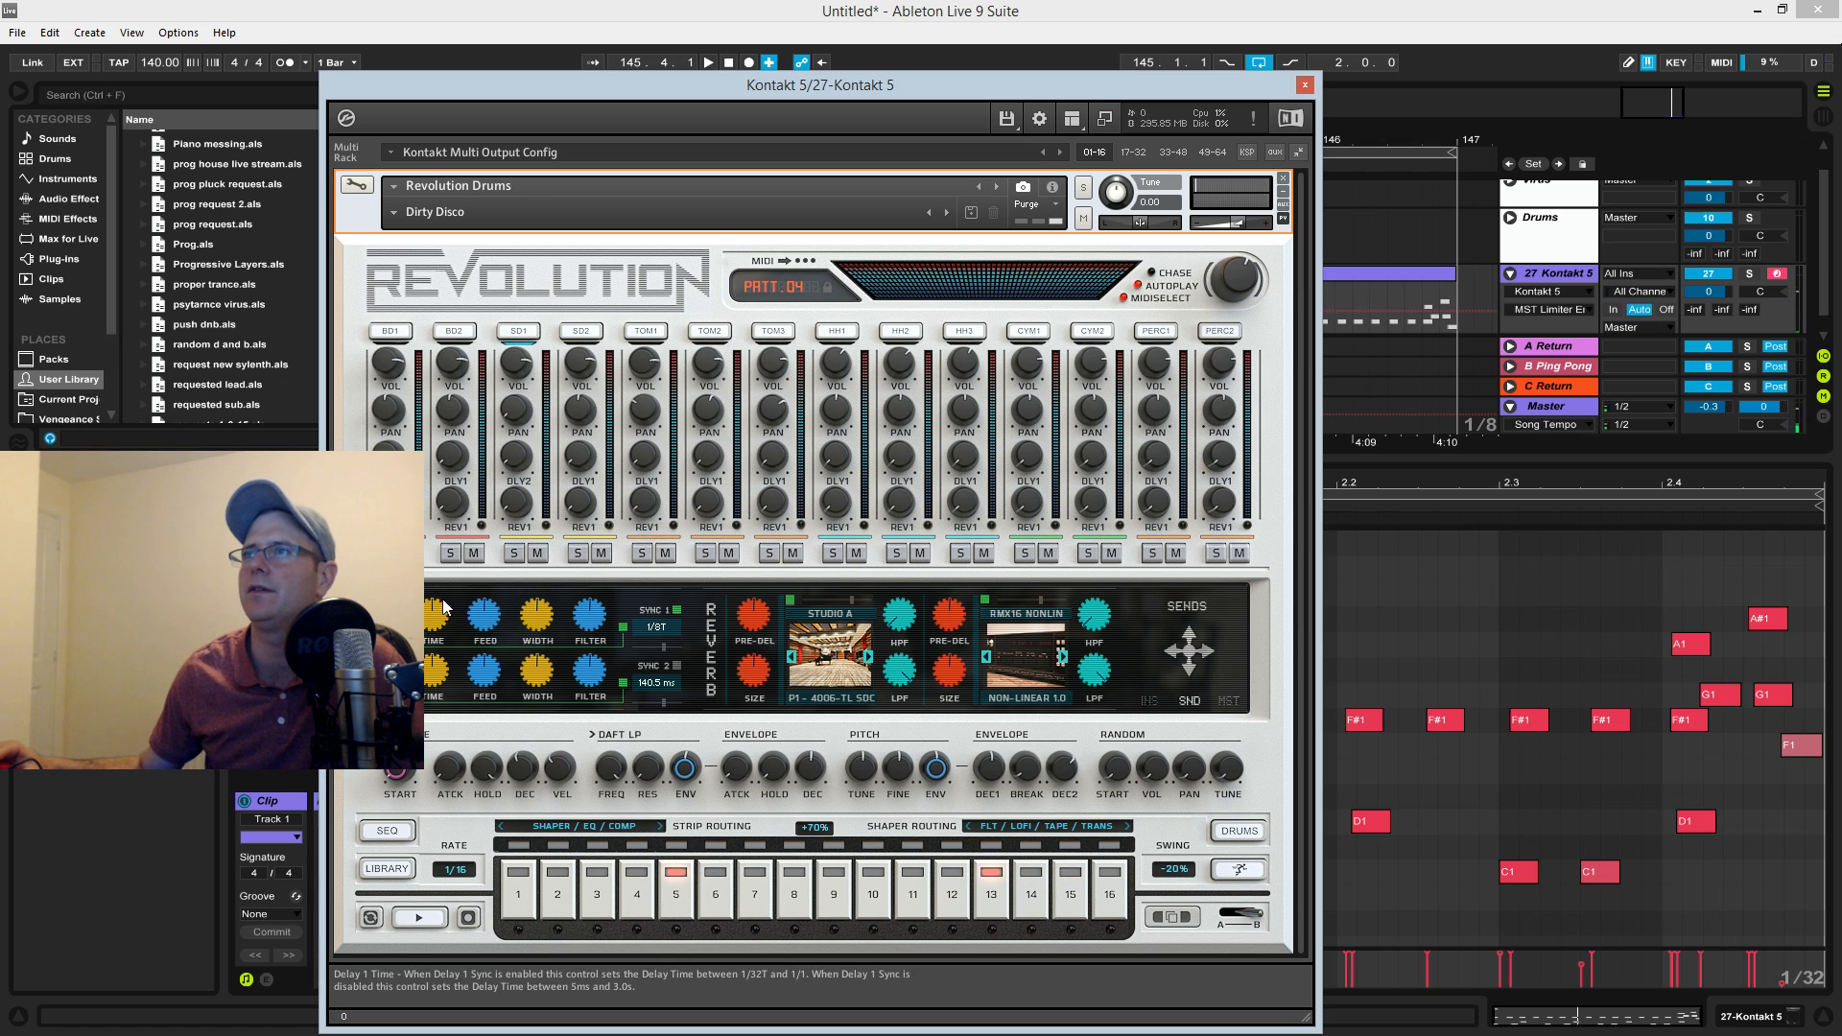
Set up snare 1's Delay 1 send, raise its send level and toggle Delay 1 on the send effects page.
click(523, 483)
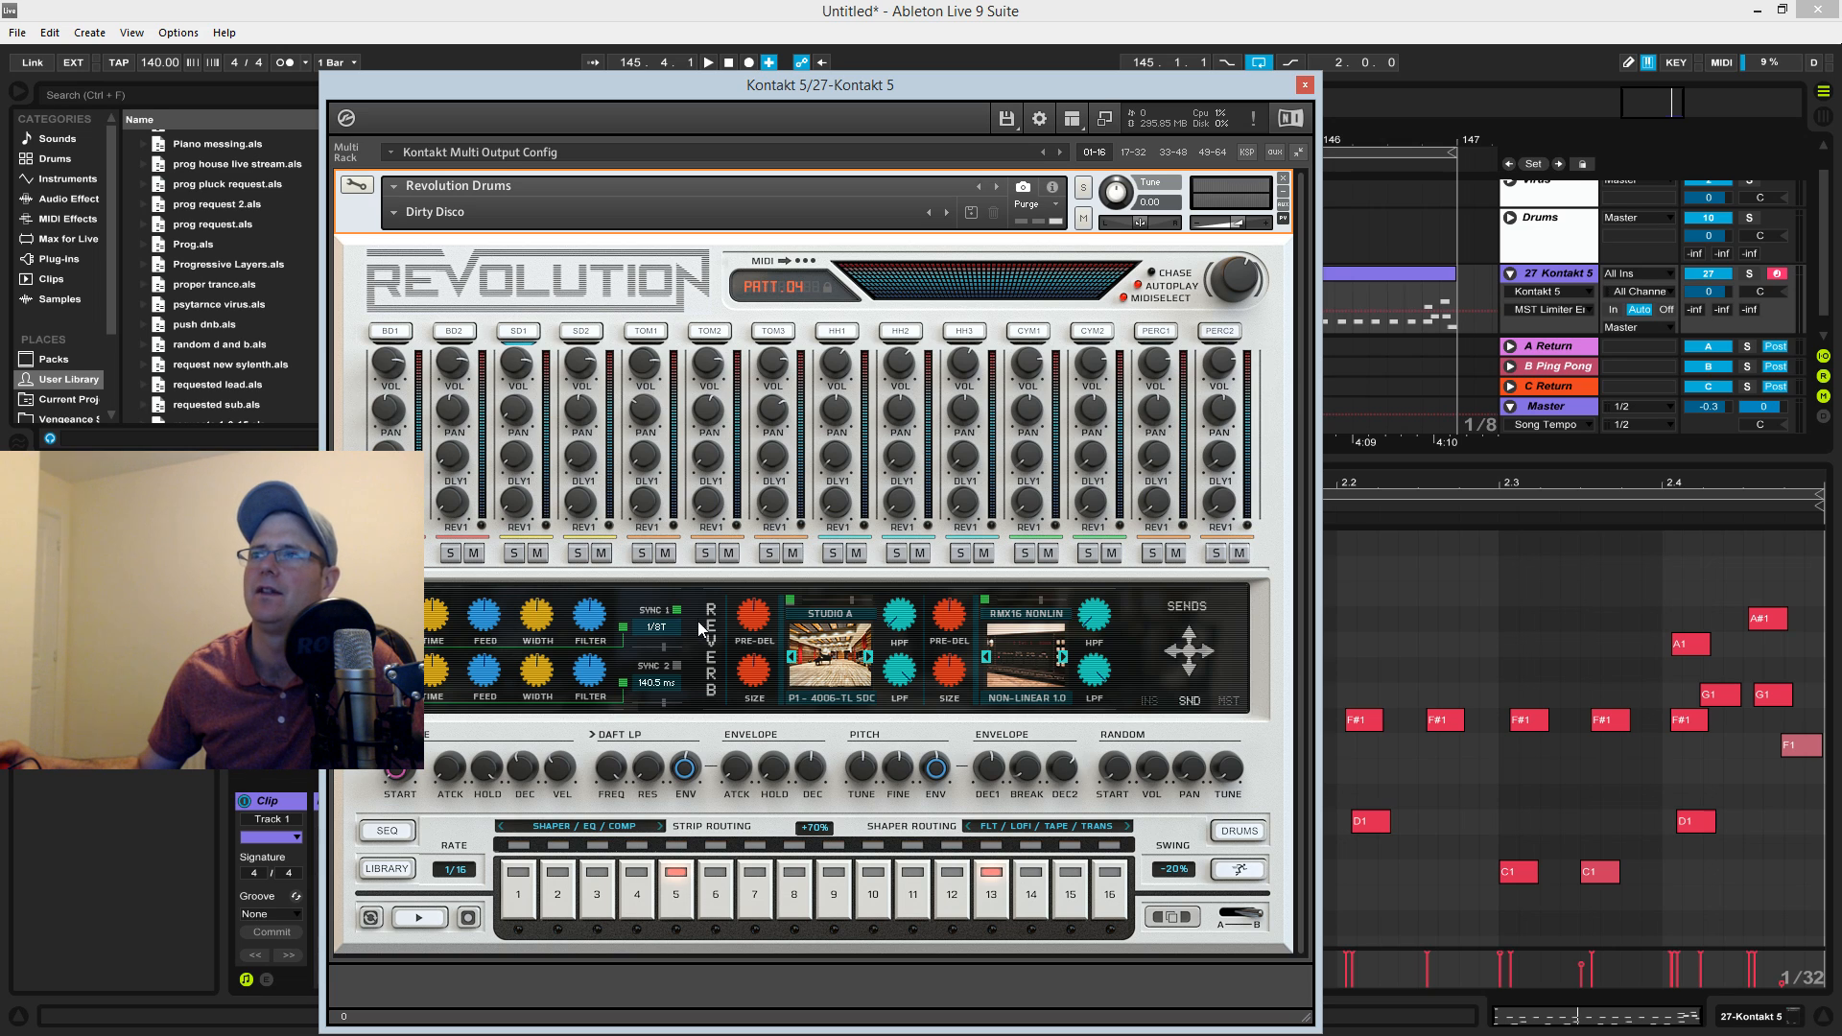
click(623, 626)
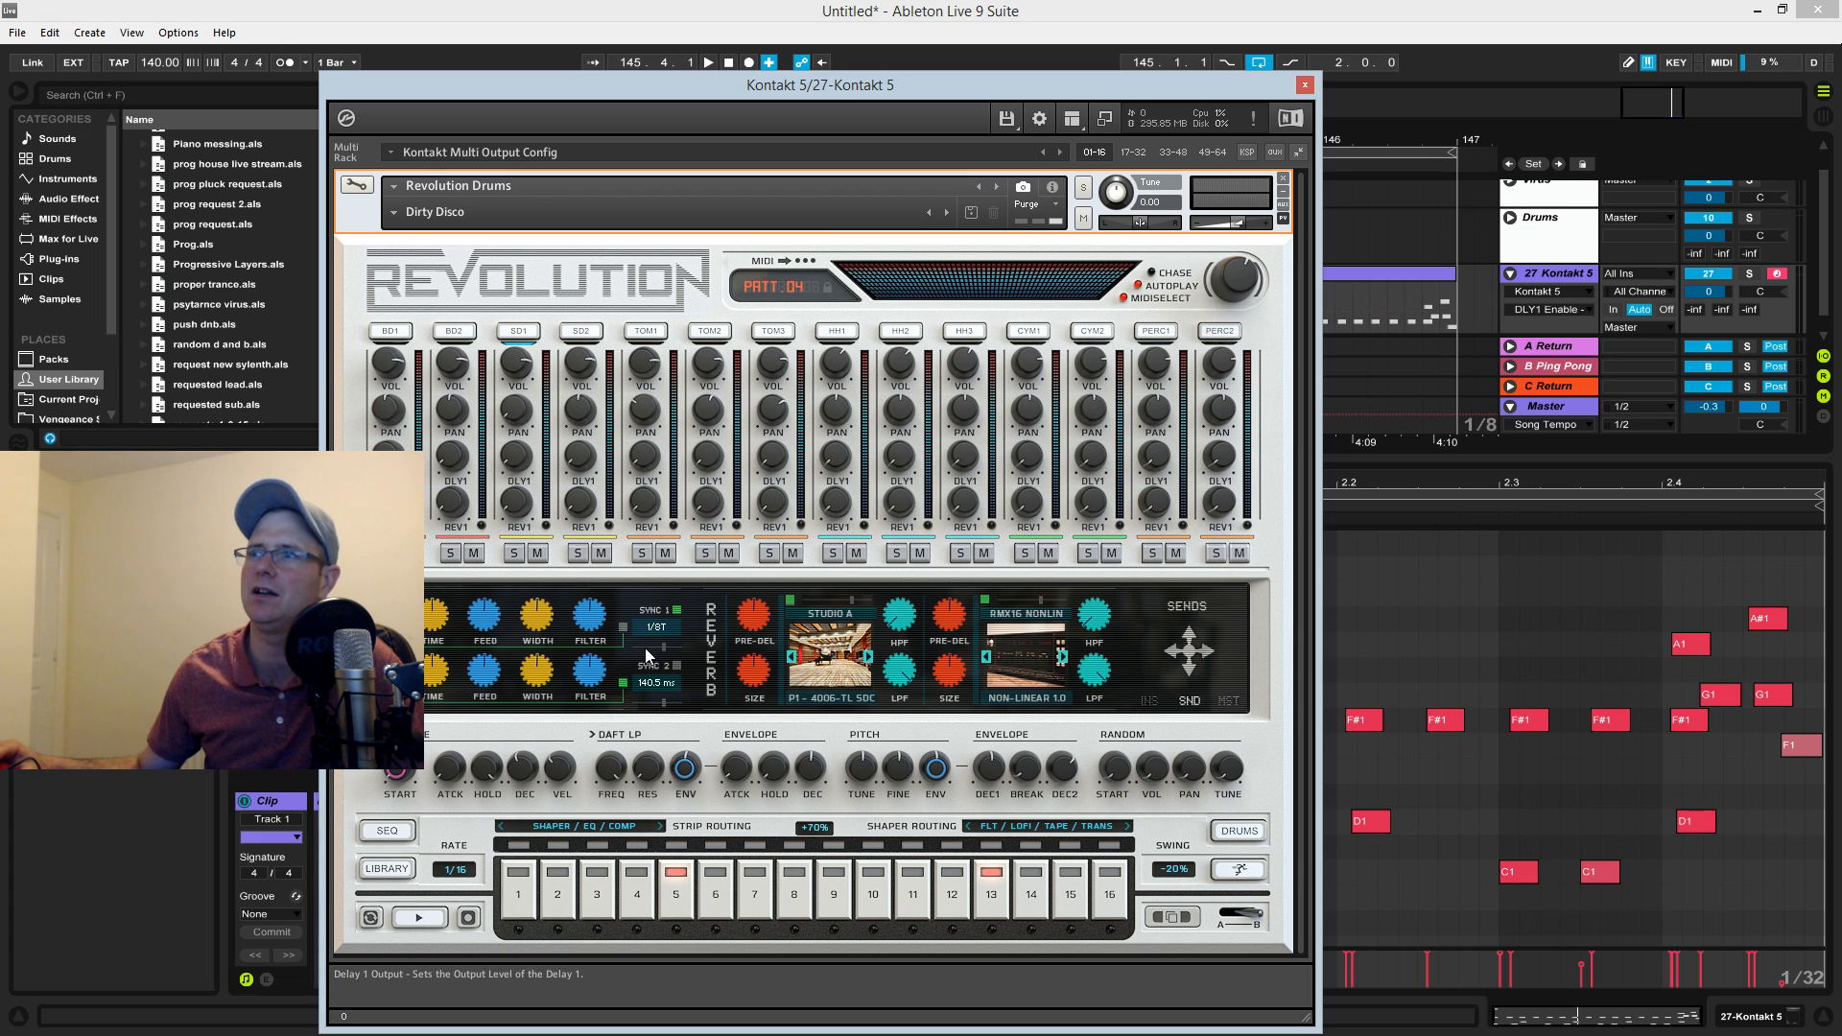
drag(505, 460, 515, 417)
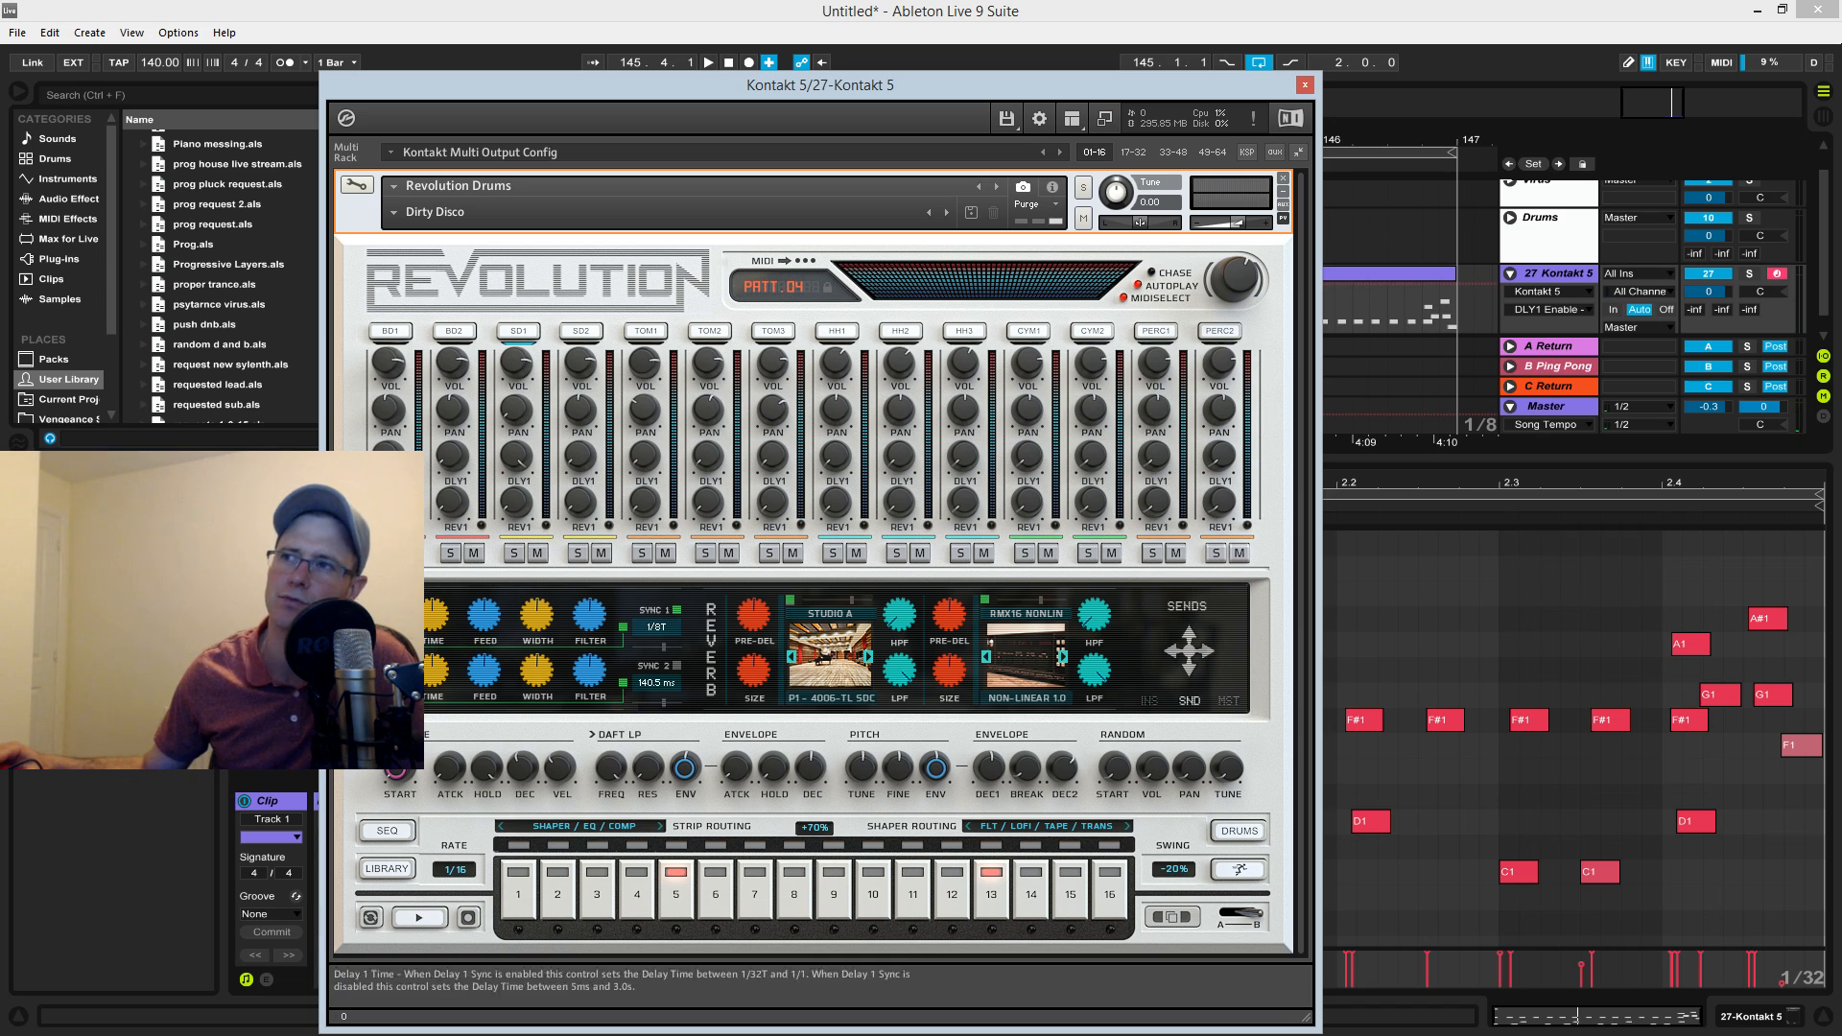
Try Delay 1 unsynced at 2.9k ms, then sync it again and set its time to 1/4.
click(677, 611)
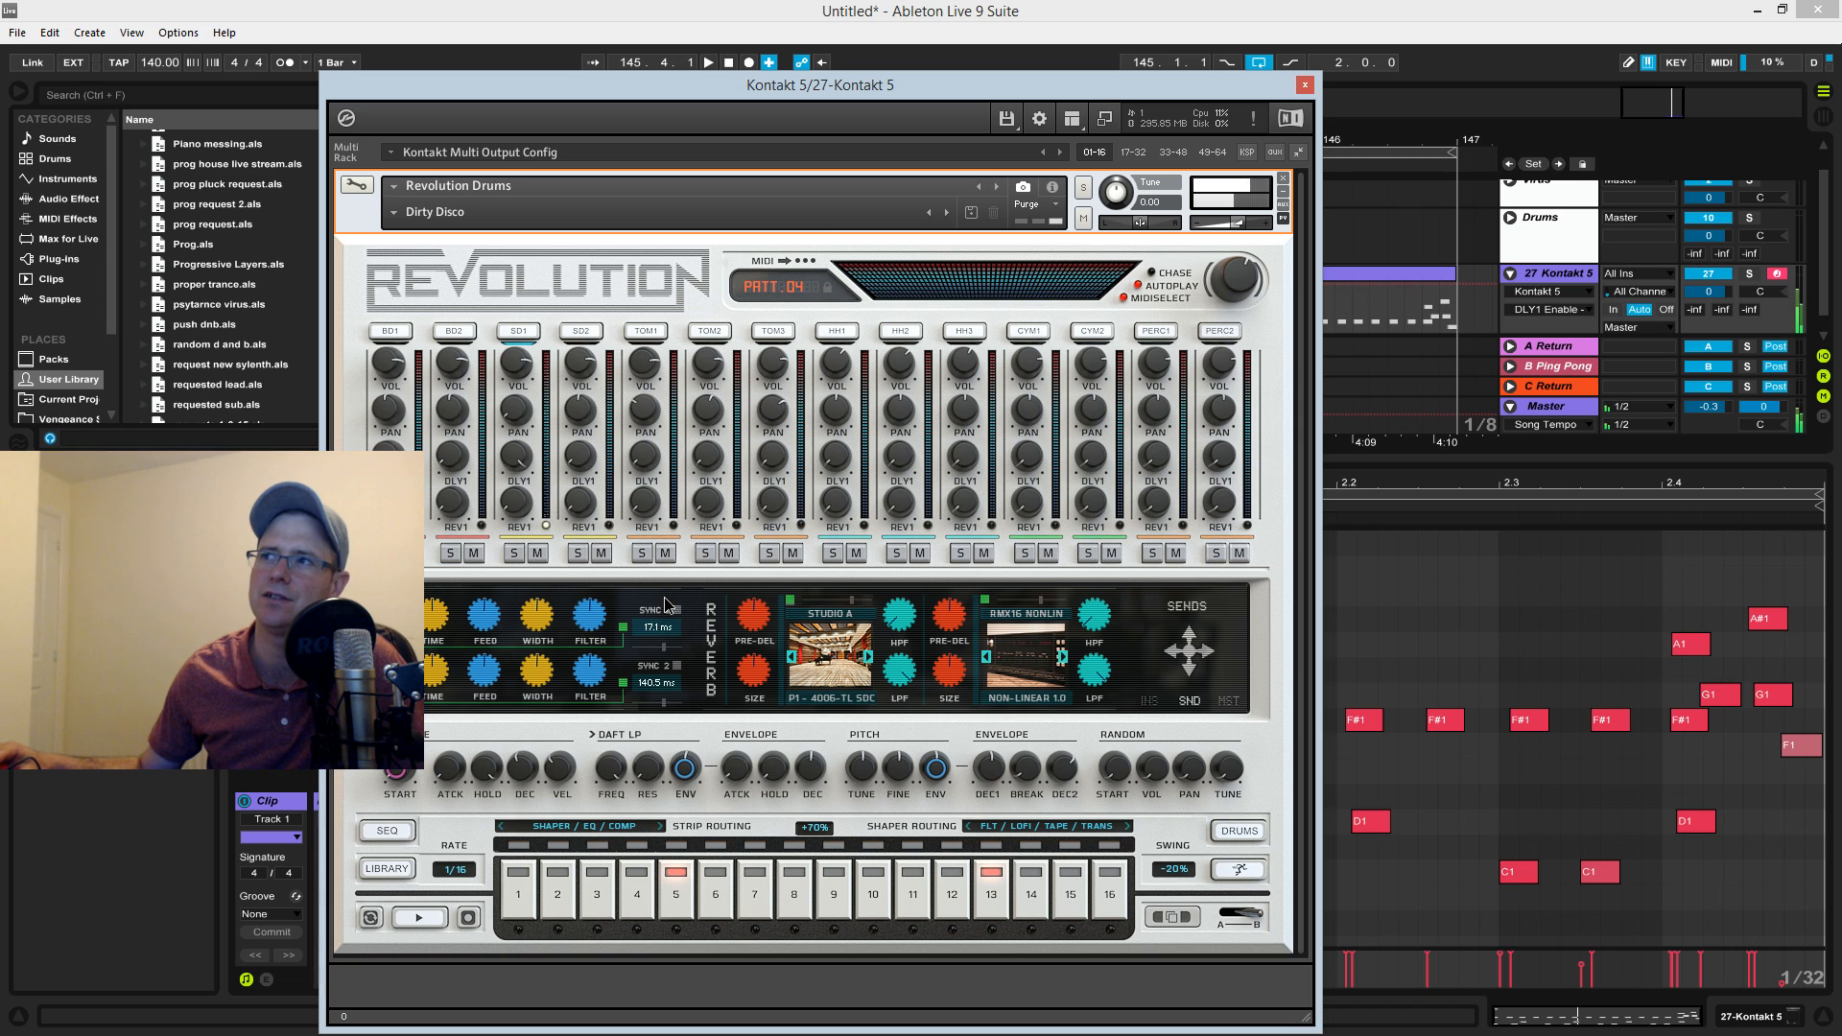
drag(447, 621, 458, 556)
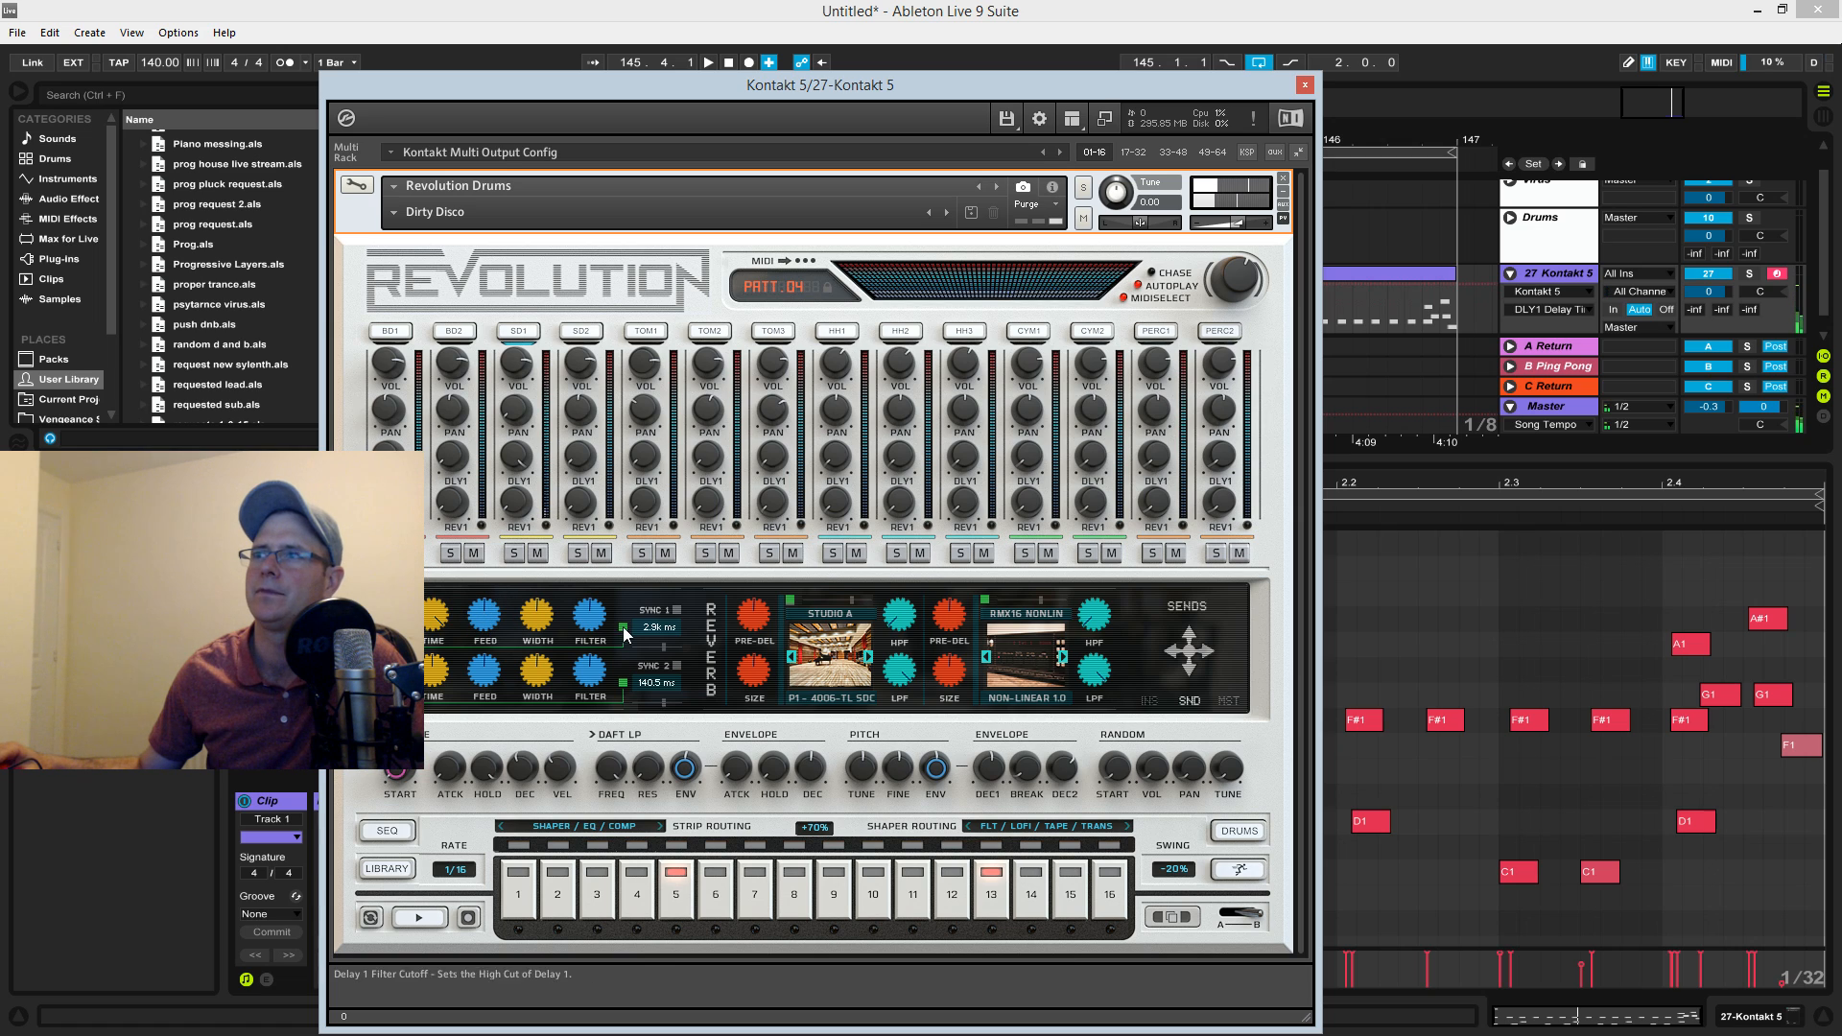
click(677, 610)
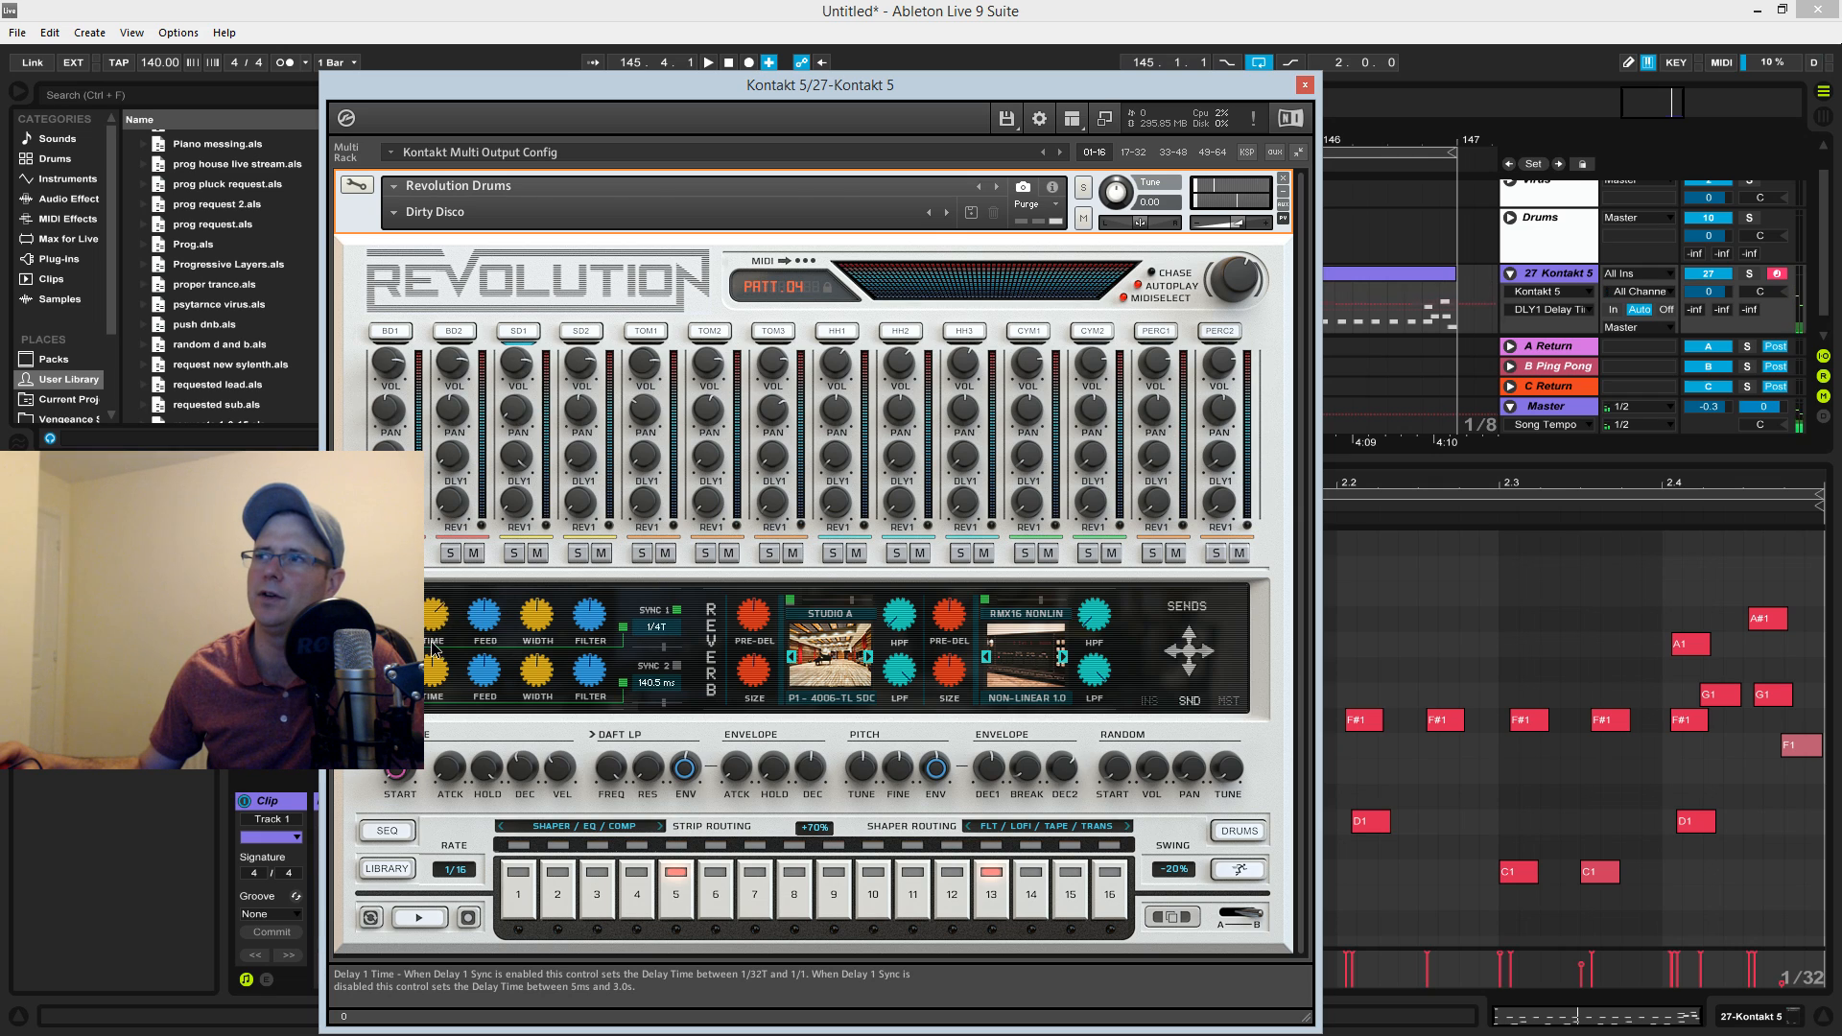
drag(433, 644, 439, 660)
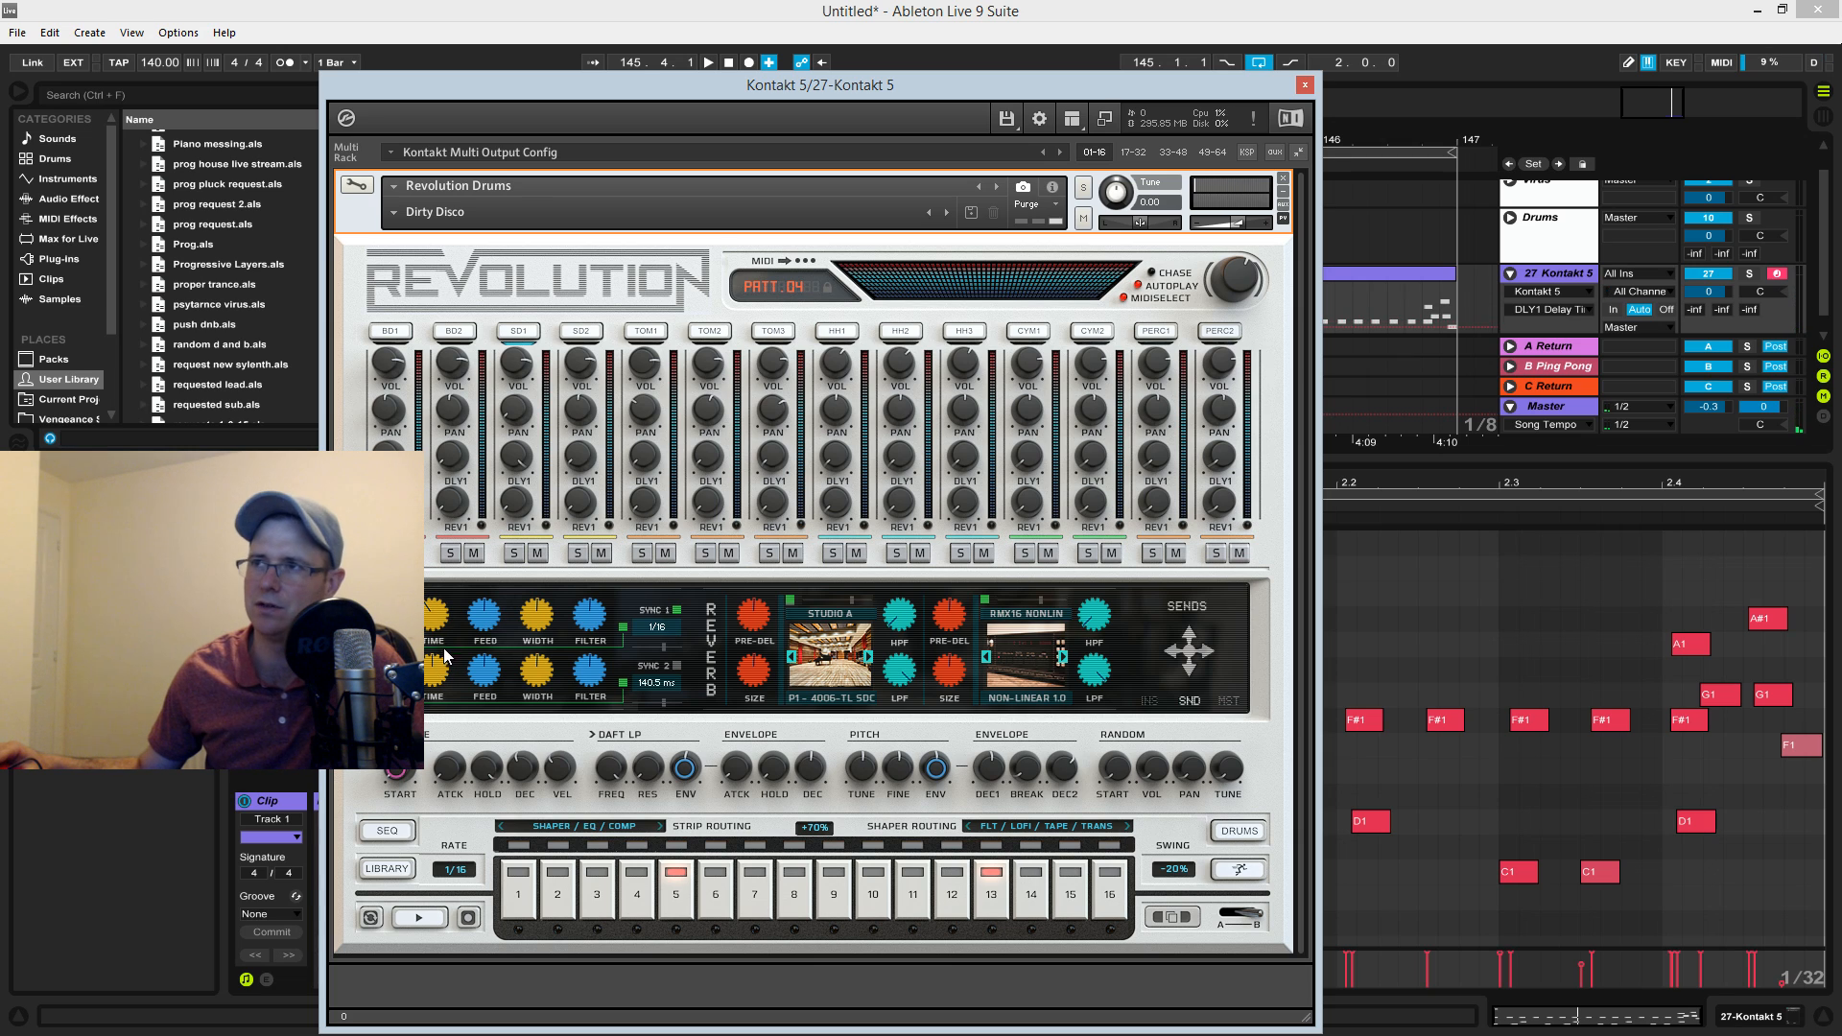
drag(438, 621, 443, 596)
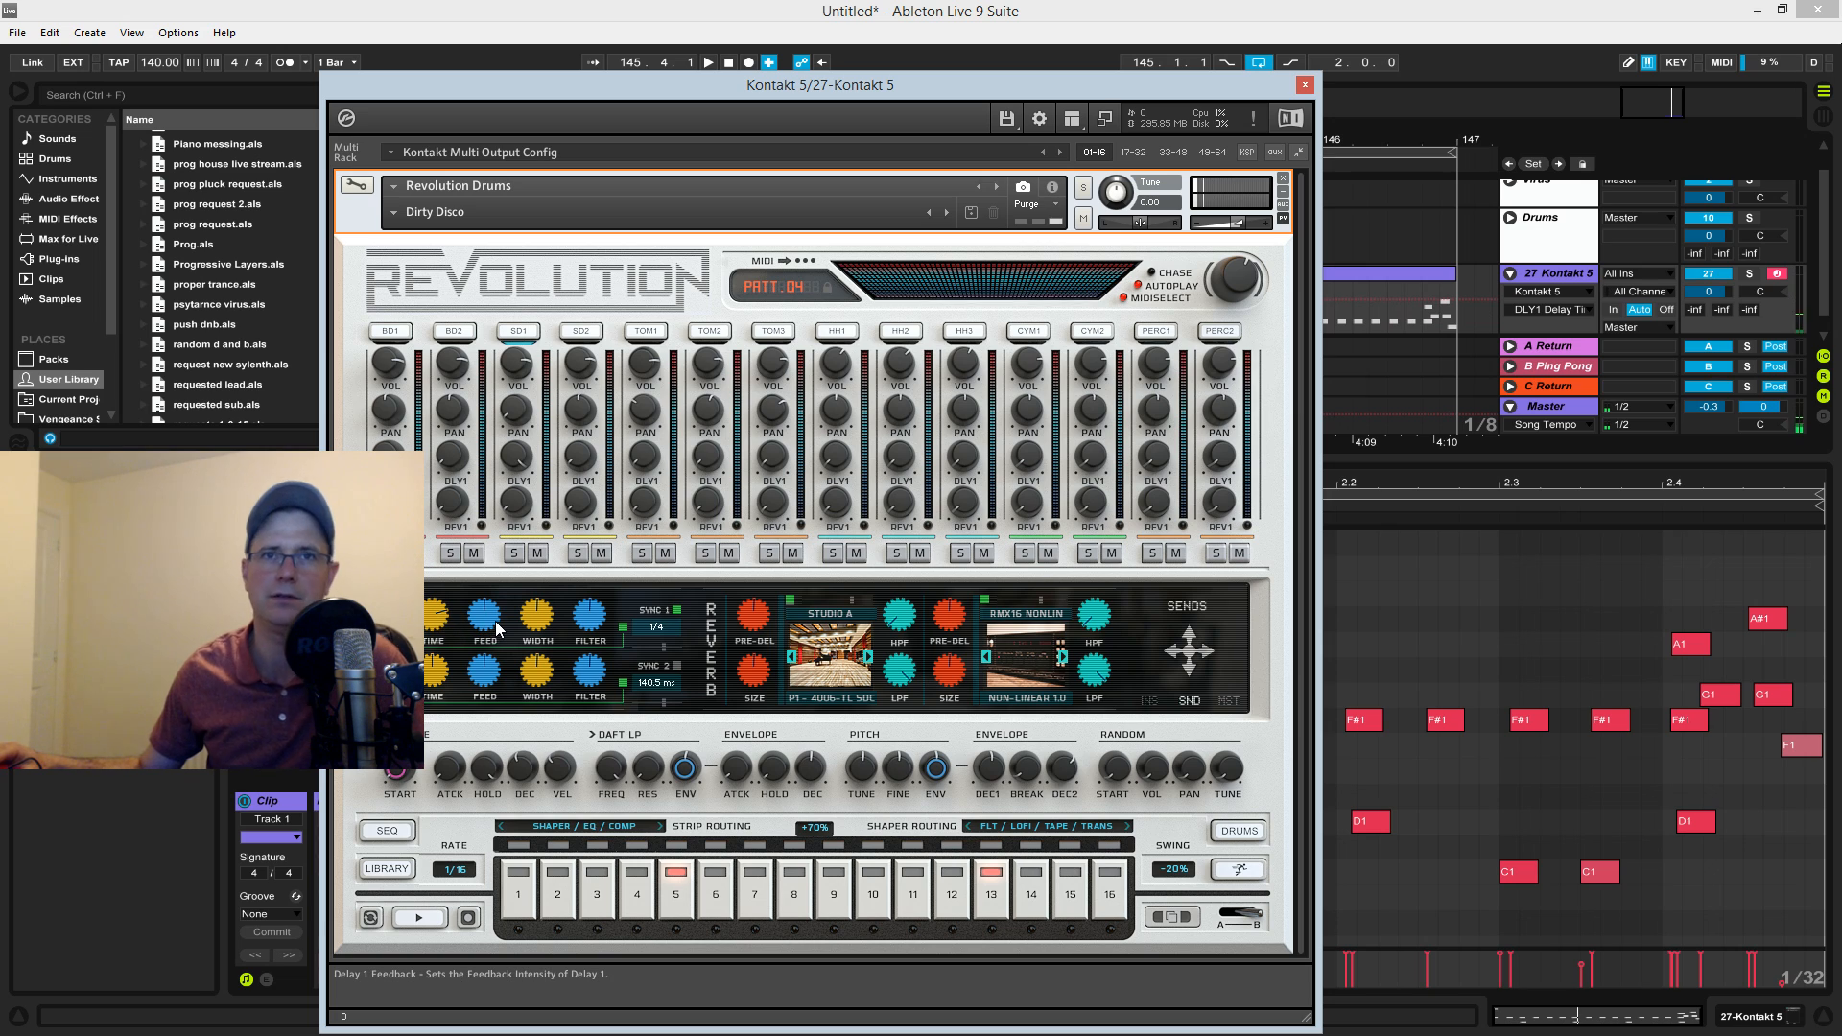
Adjust the feedback, stereo width and filter of Delay 1.
drag(496, 626, 498, 615)
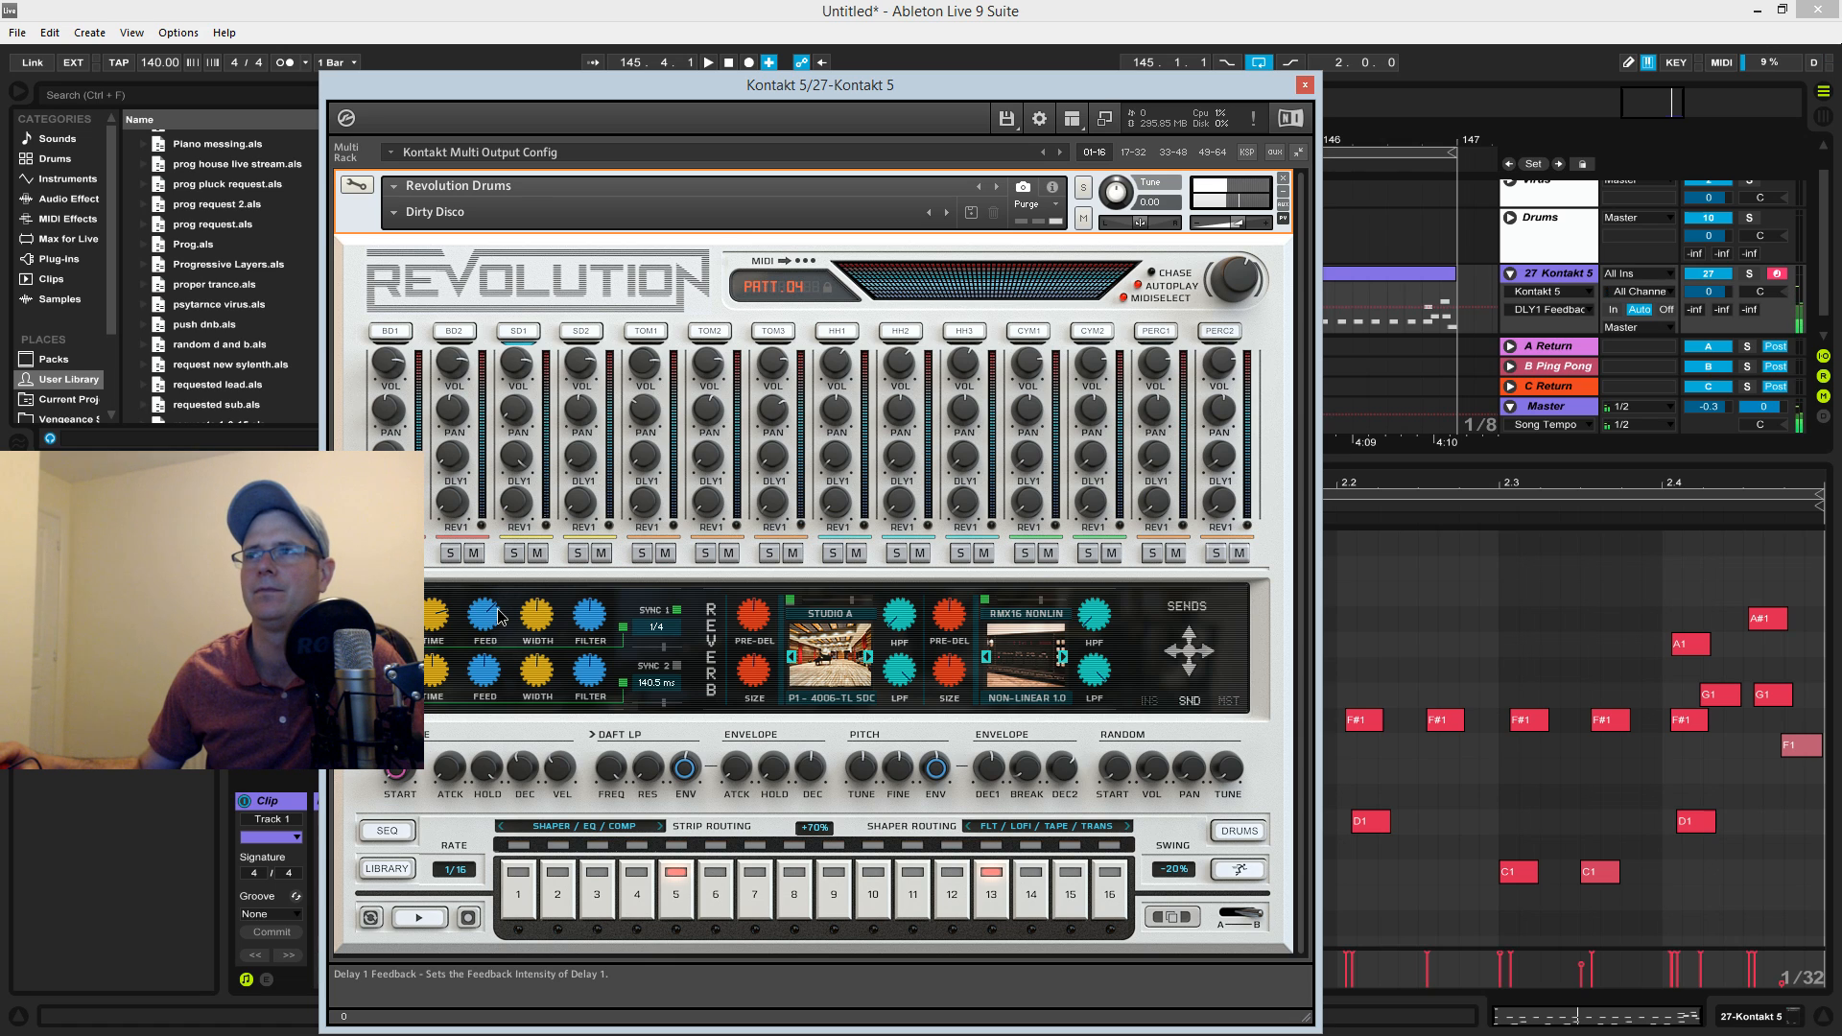
click(535, 599)
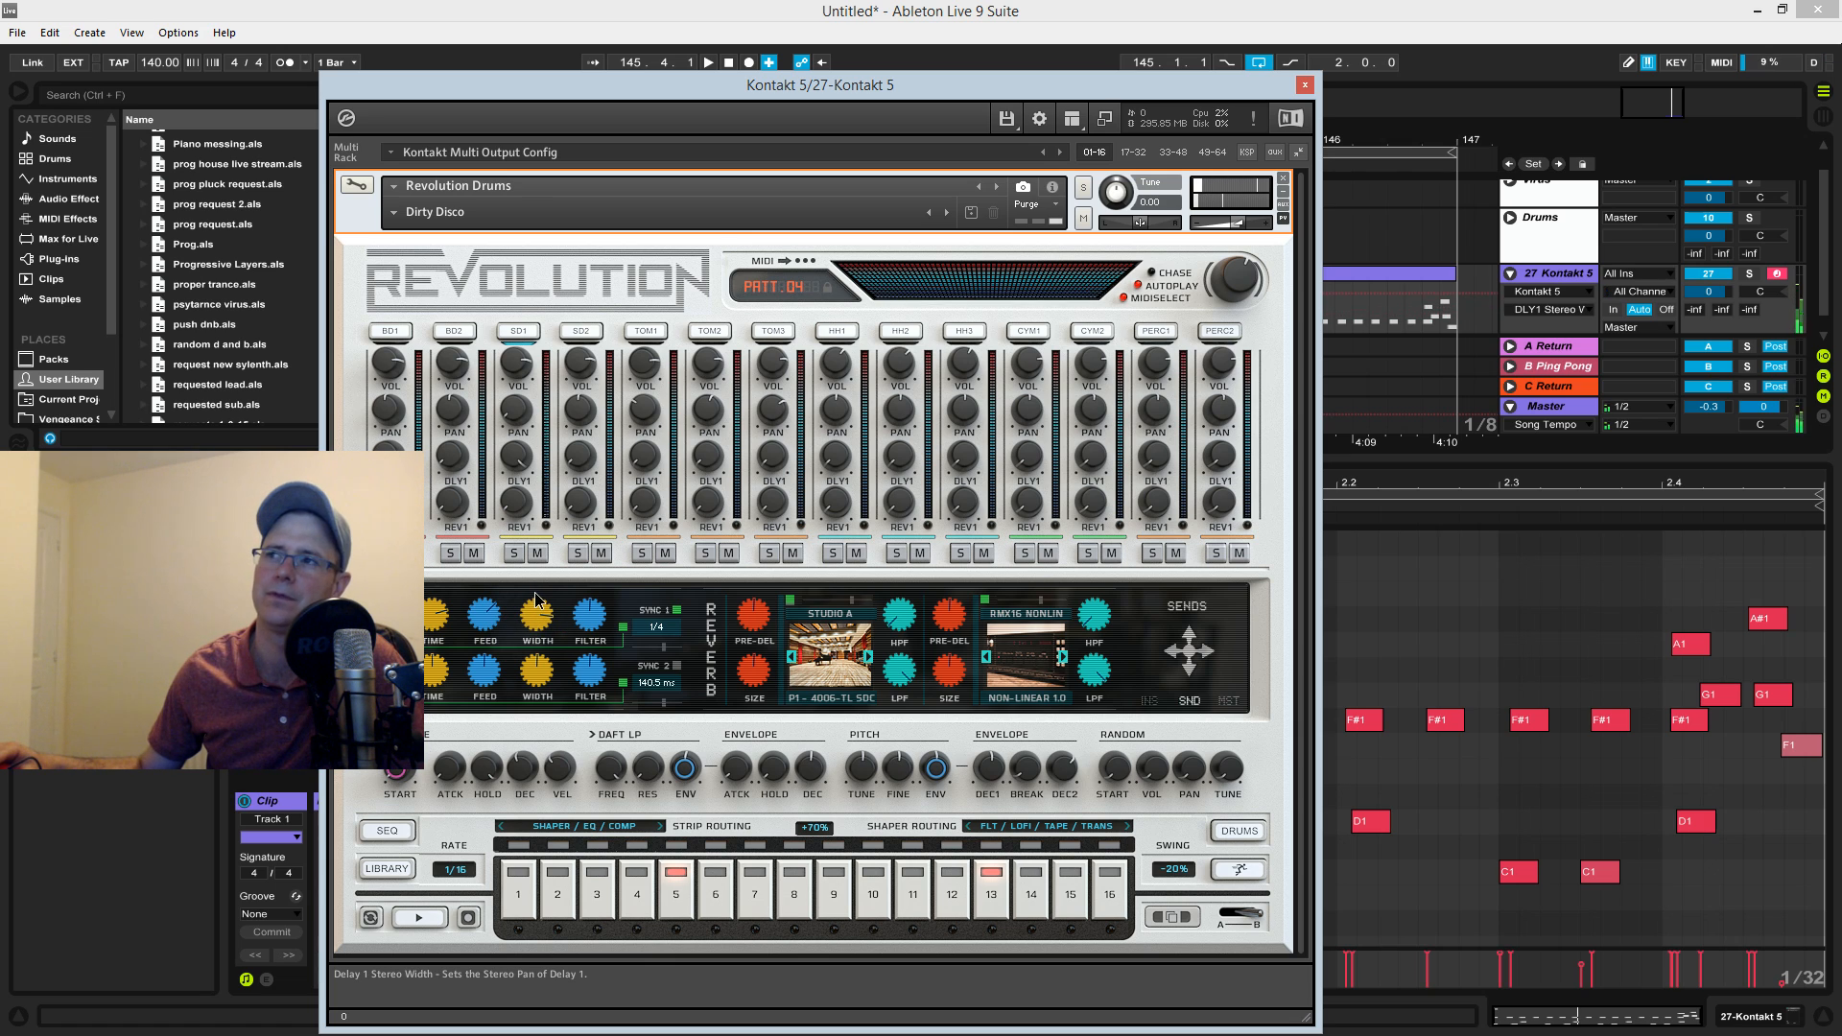
click(595, 626)
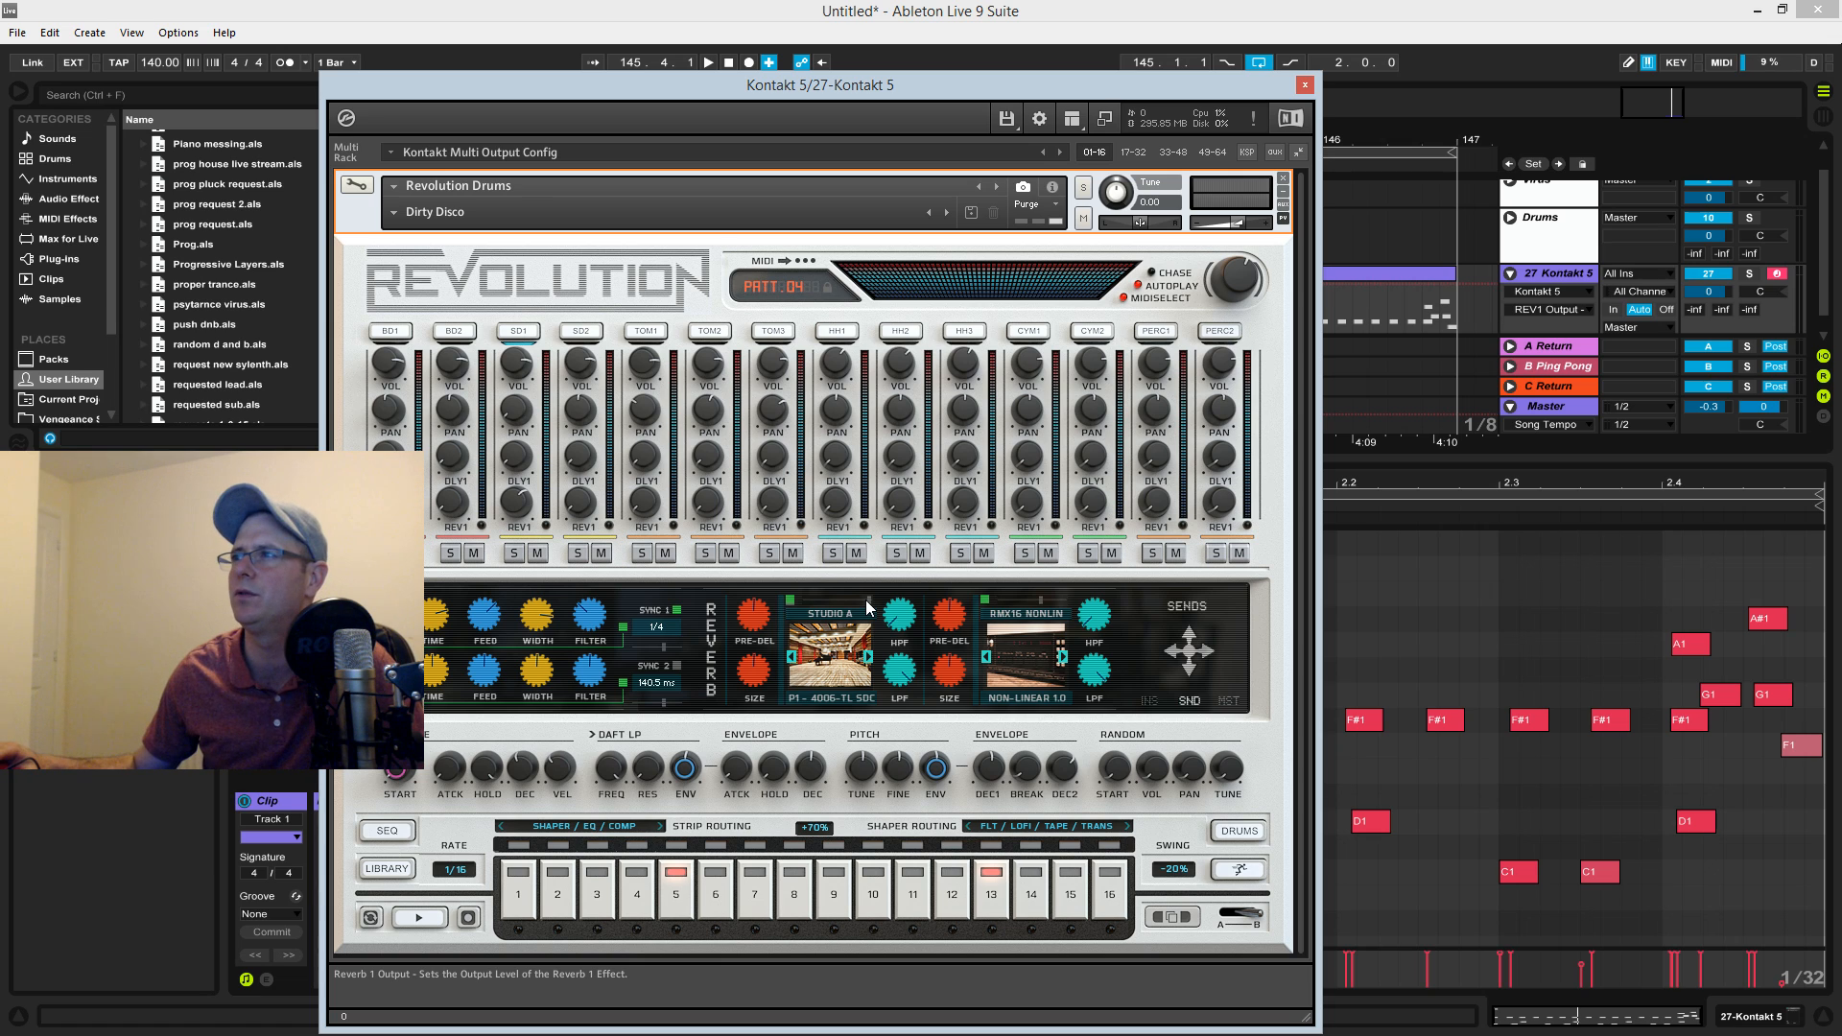
Try out Reverb 1's pre-delay, high-pass and low-pass filter controls on snare 1.
click(751, 615)
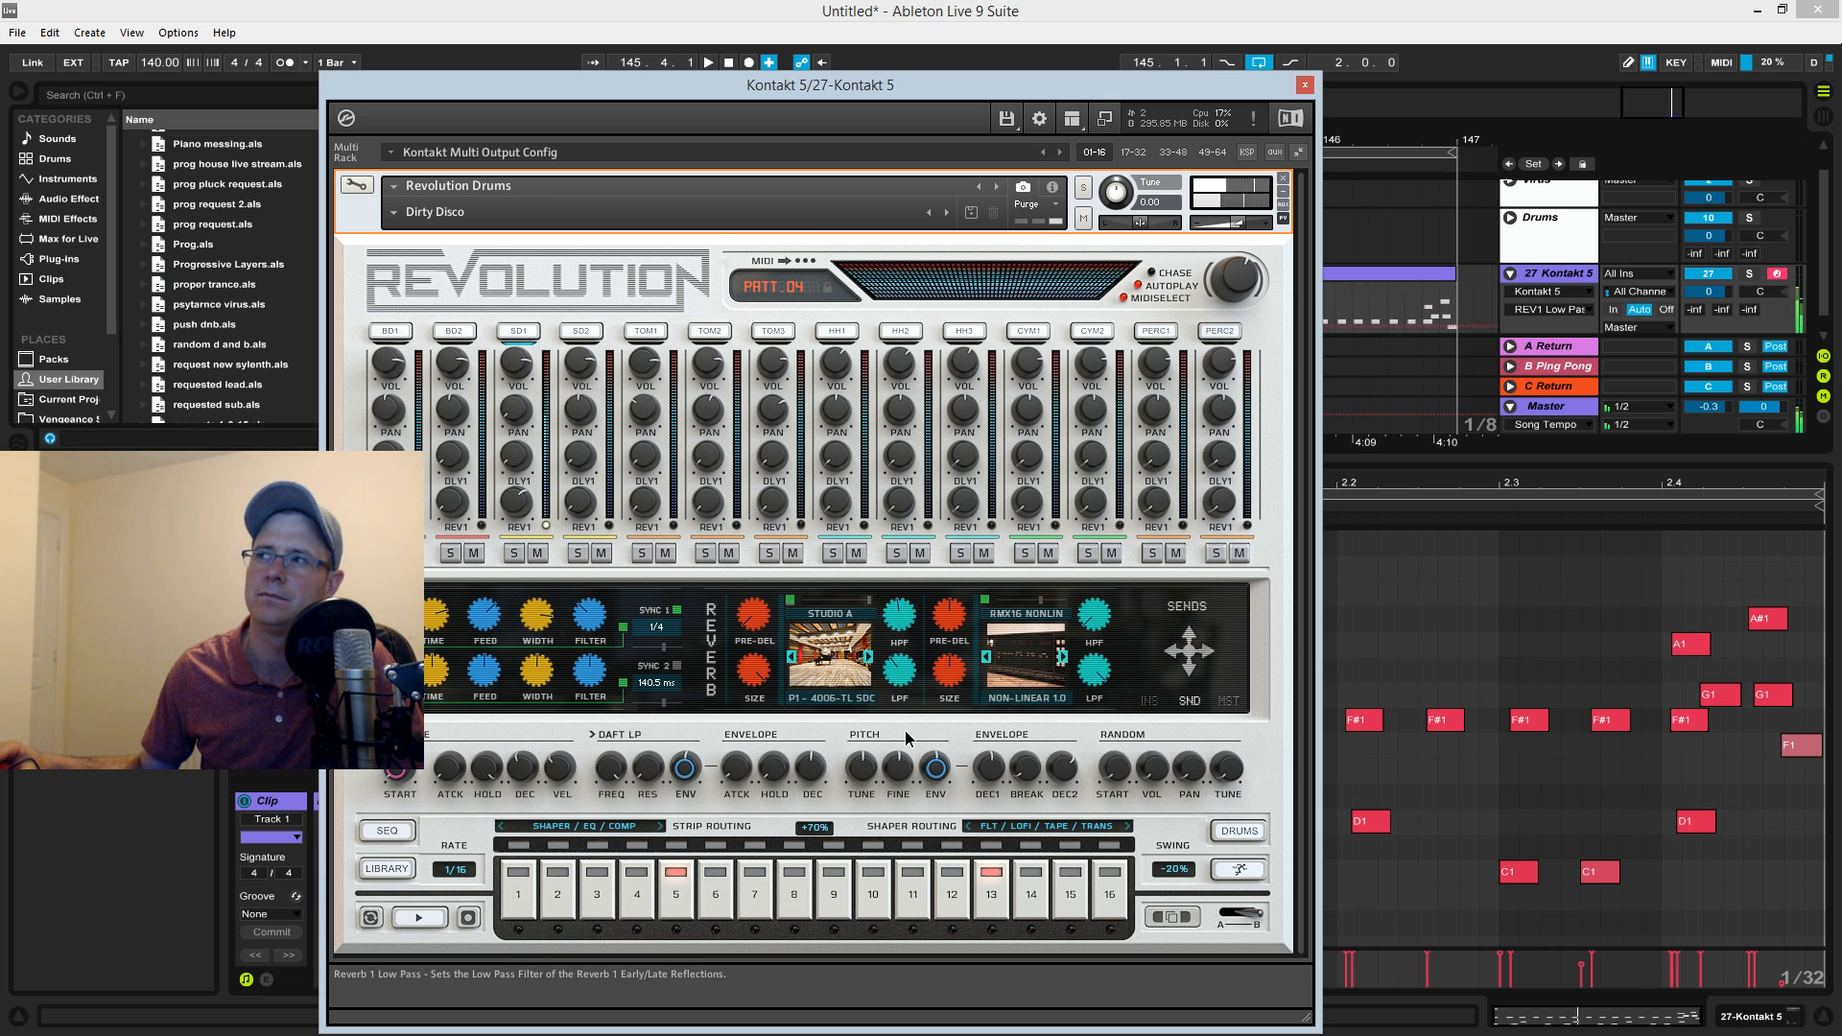
click(911, 617)
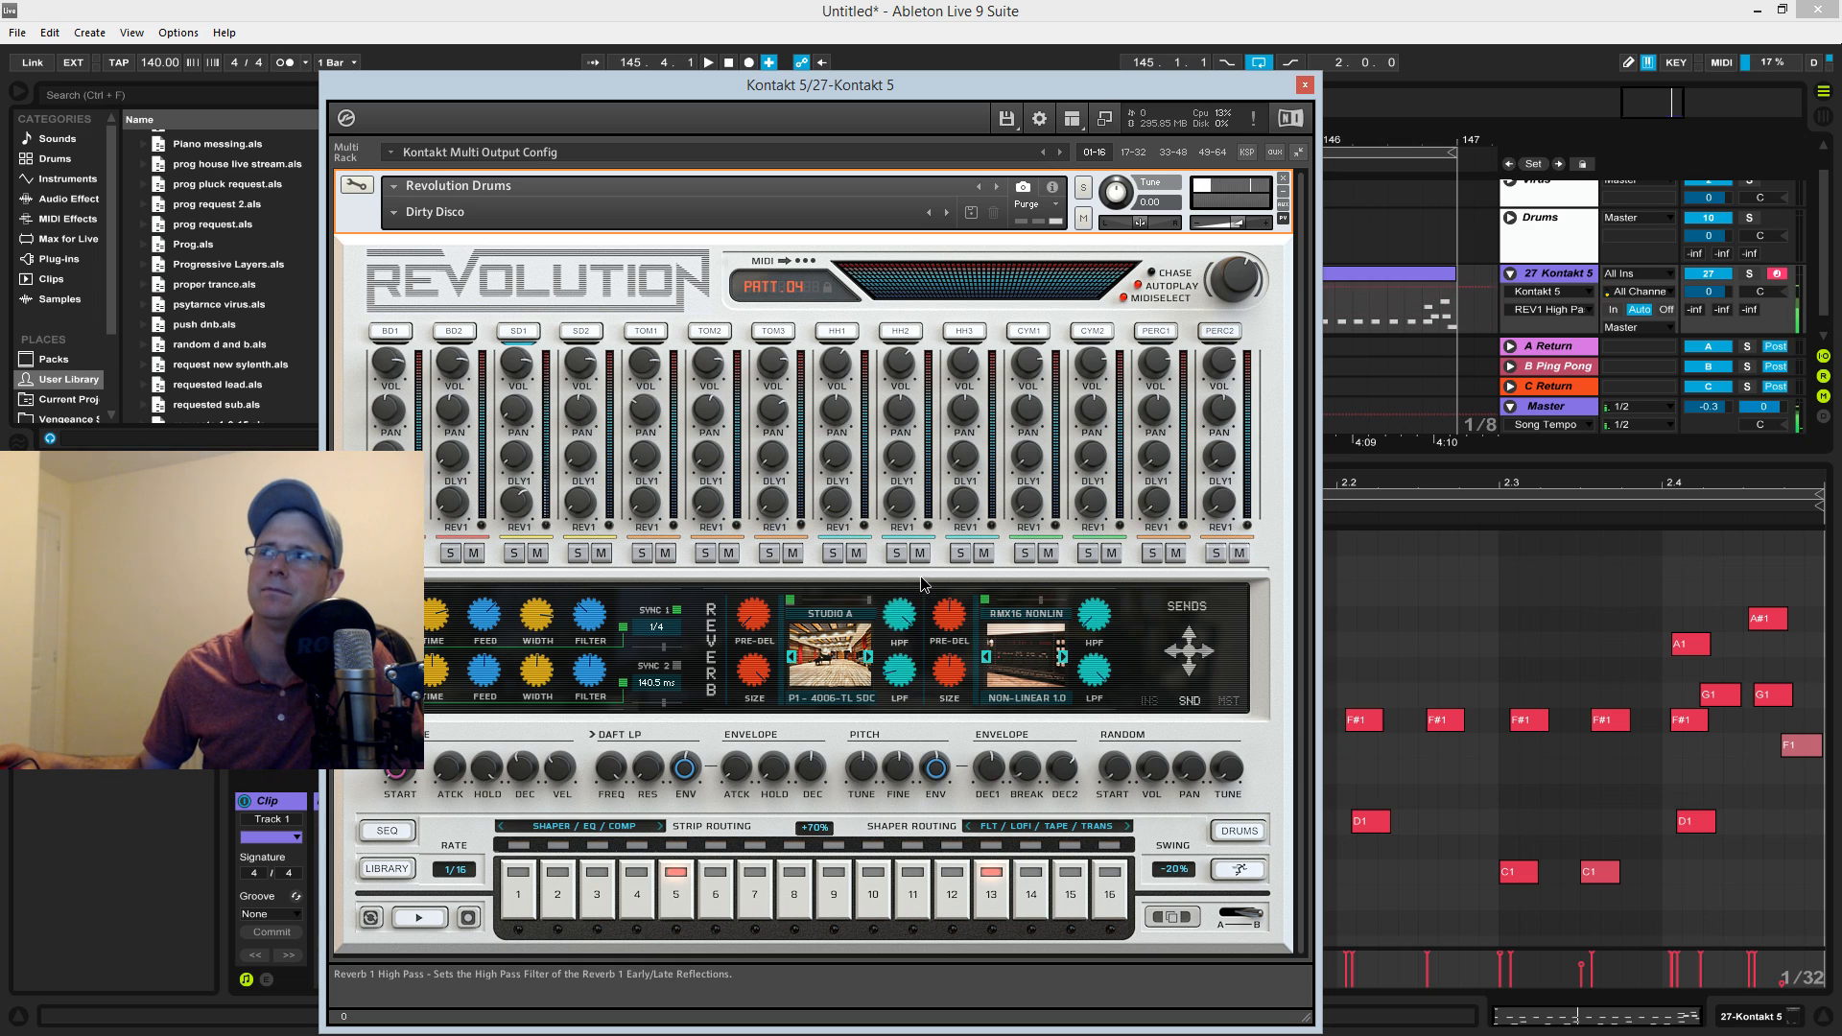
click(899, 670)
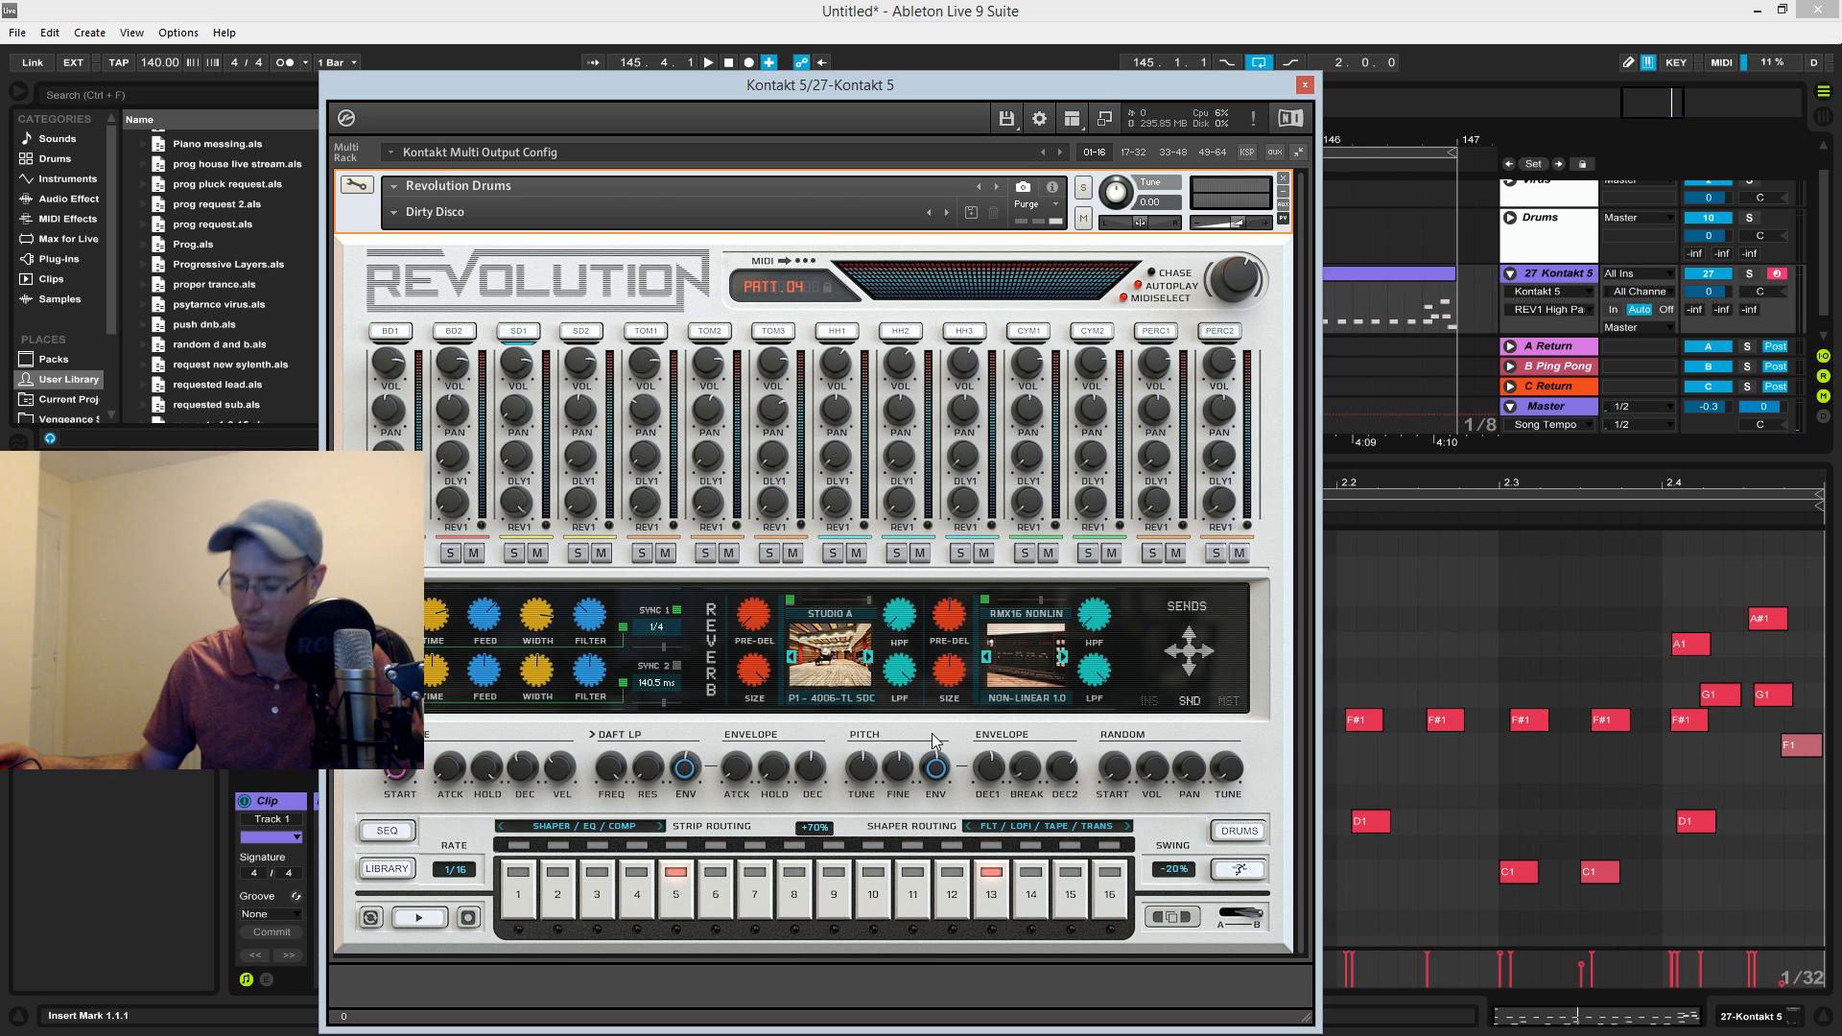
Look at the reverb types for Reverb 1, then audition its Studio A programs up to P2 C12 Tube.
click(845, 614)
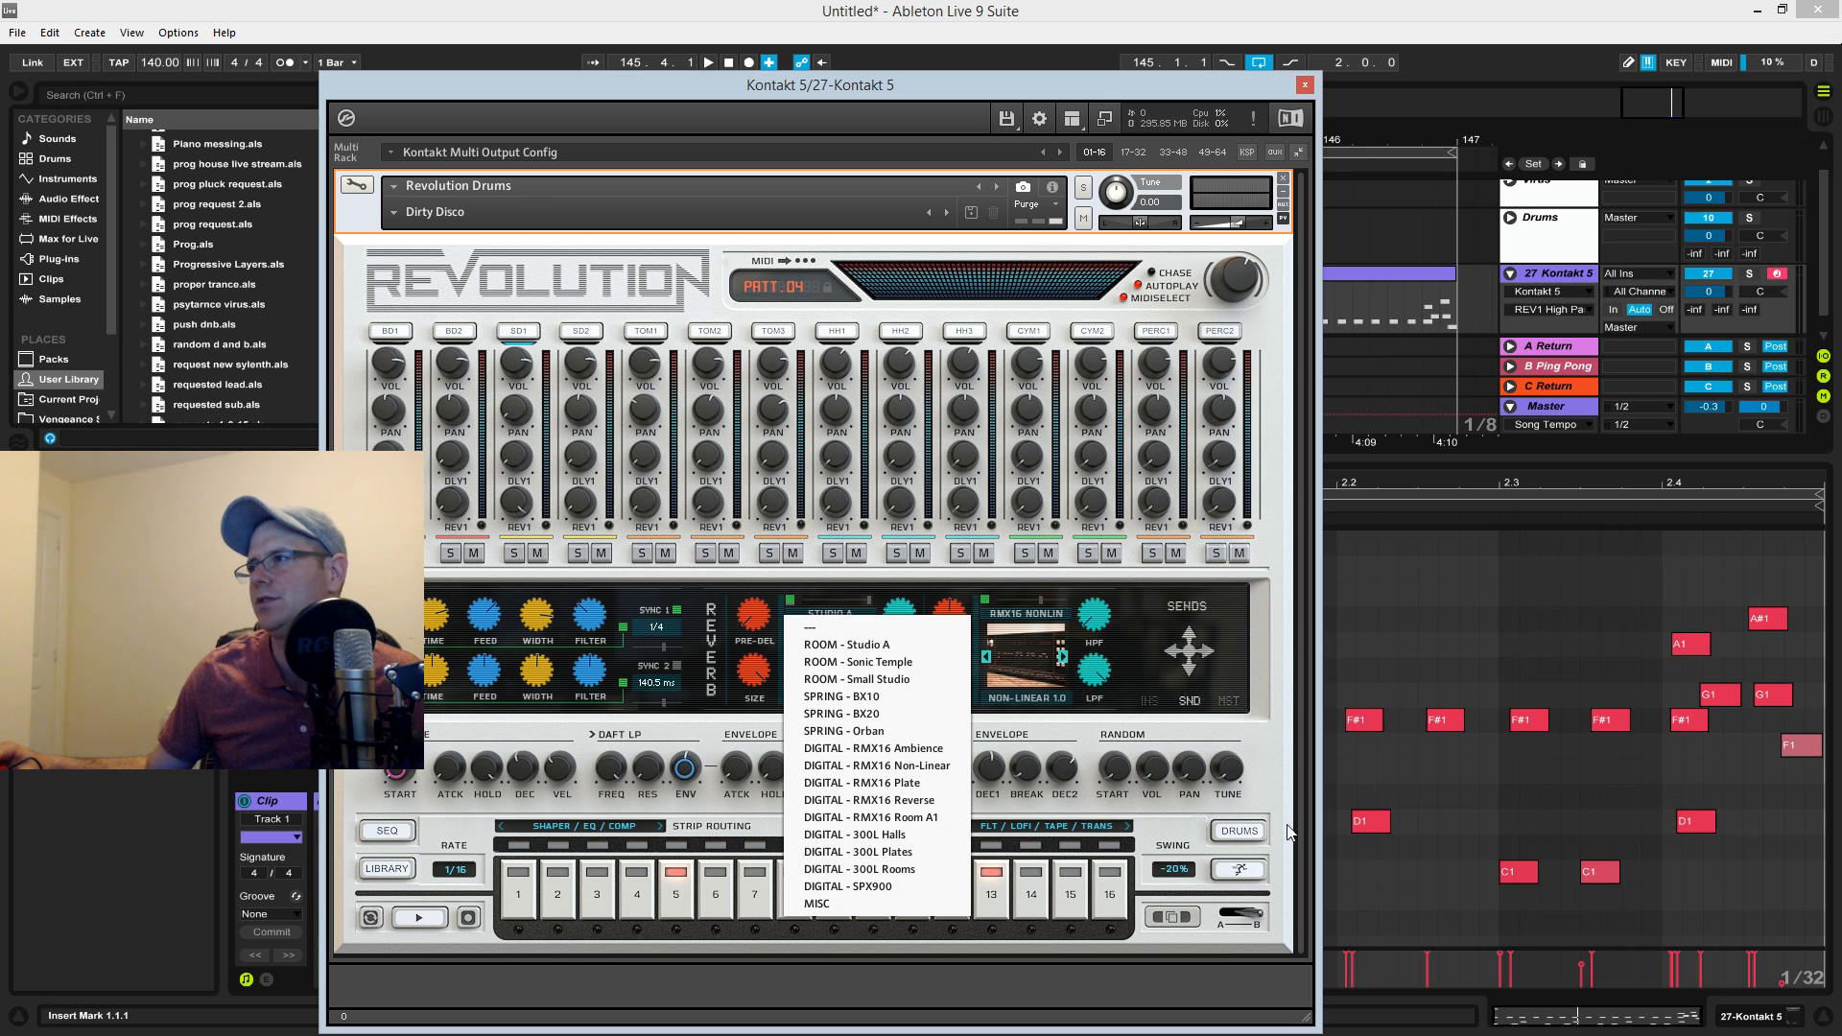
click(1287, 780)
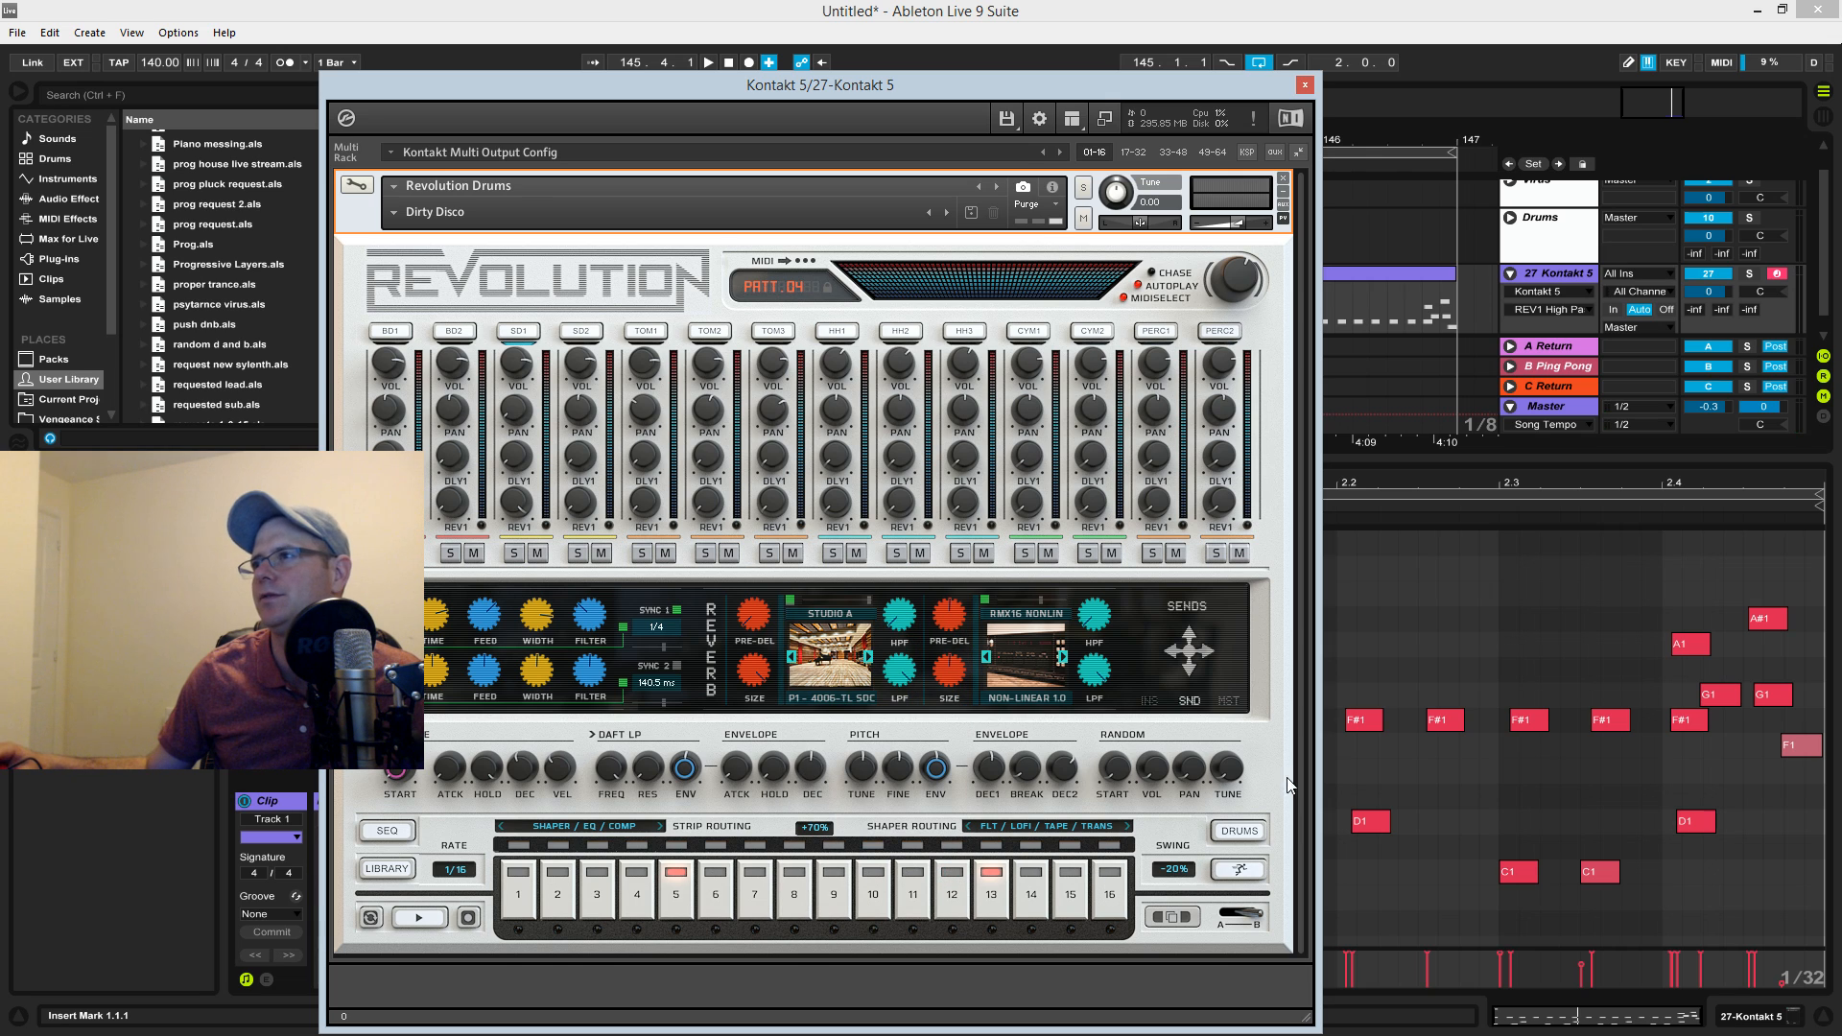
click(868, 660)
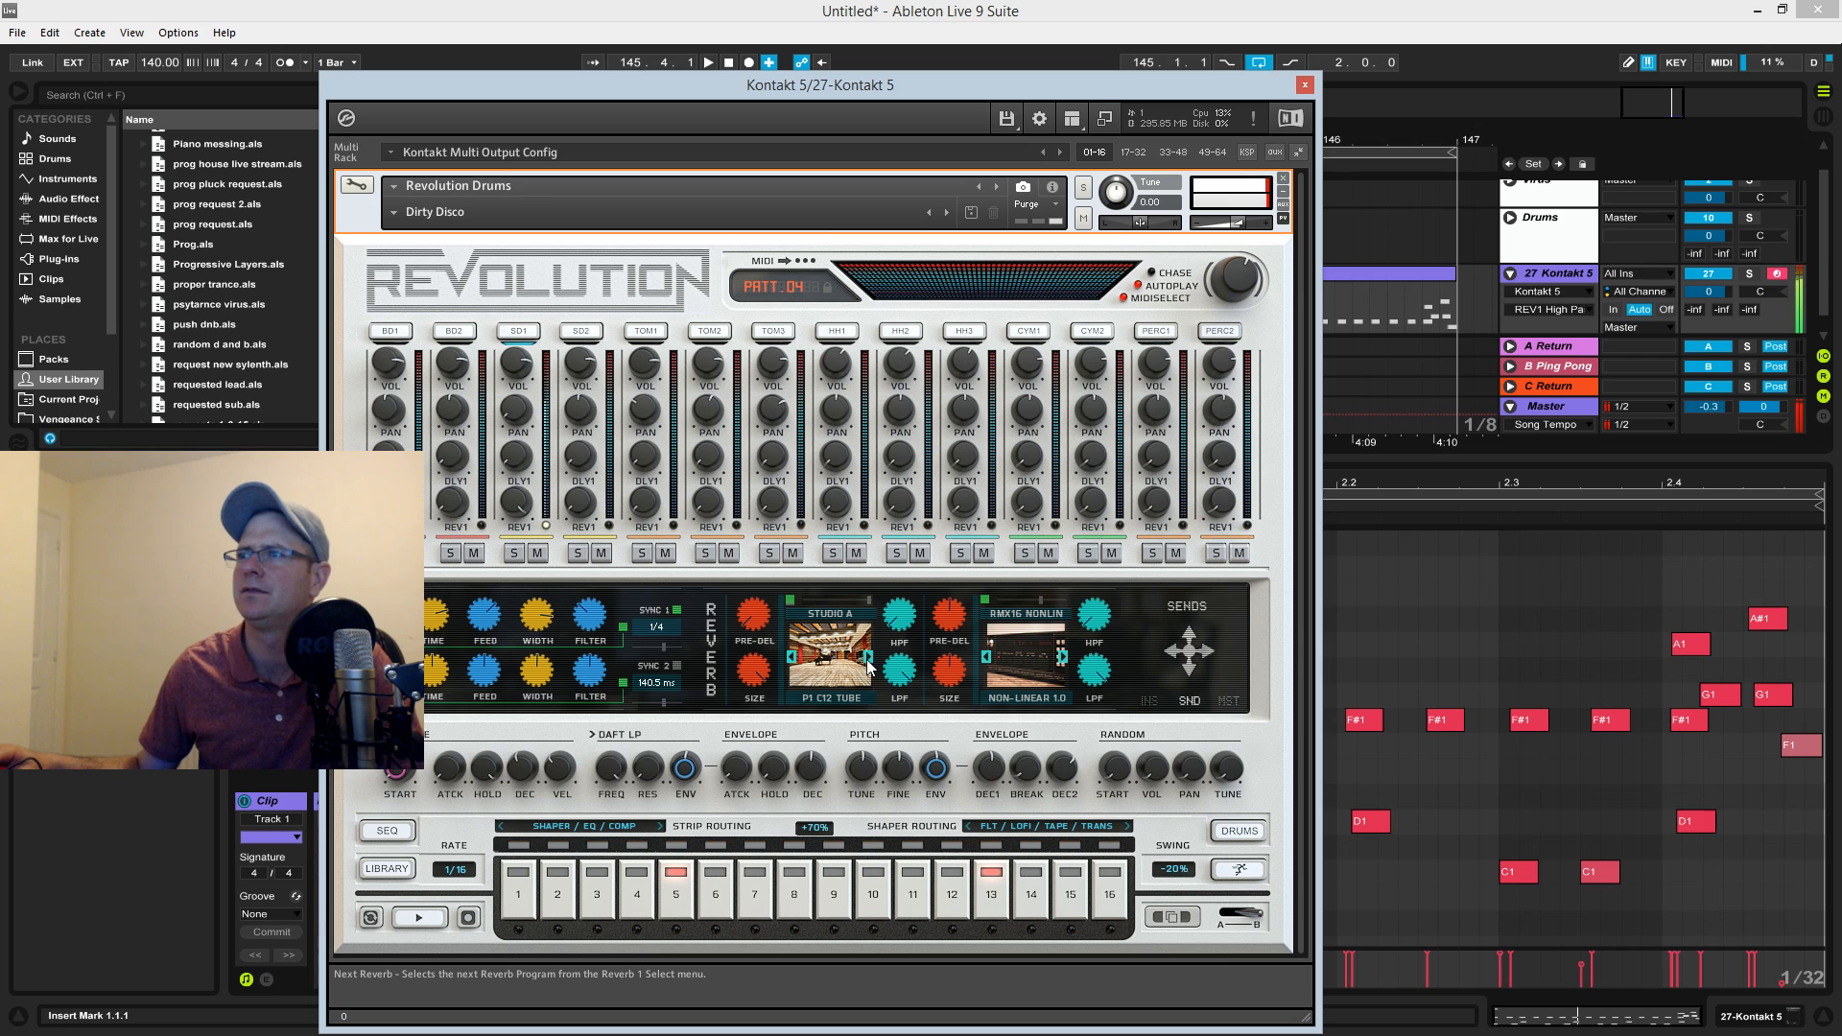
click(868, 660)
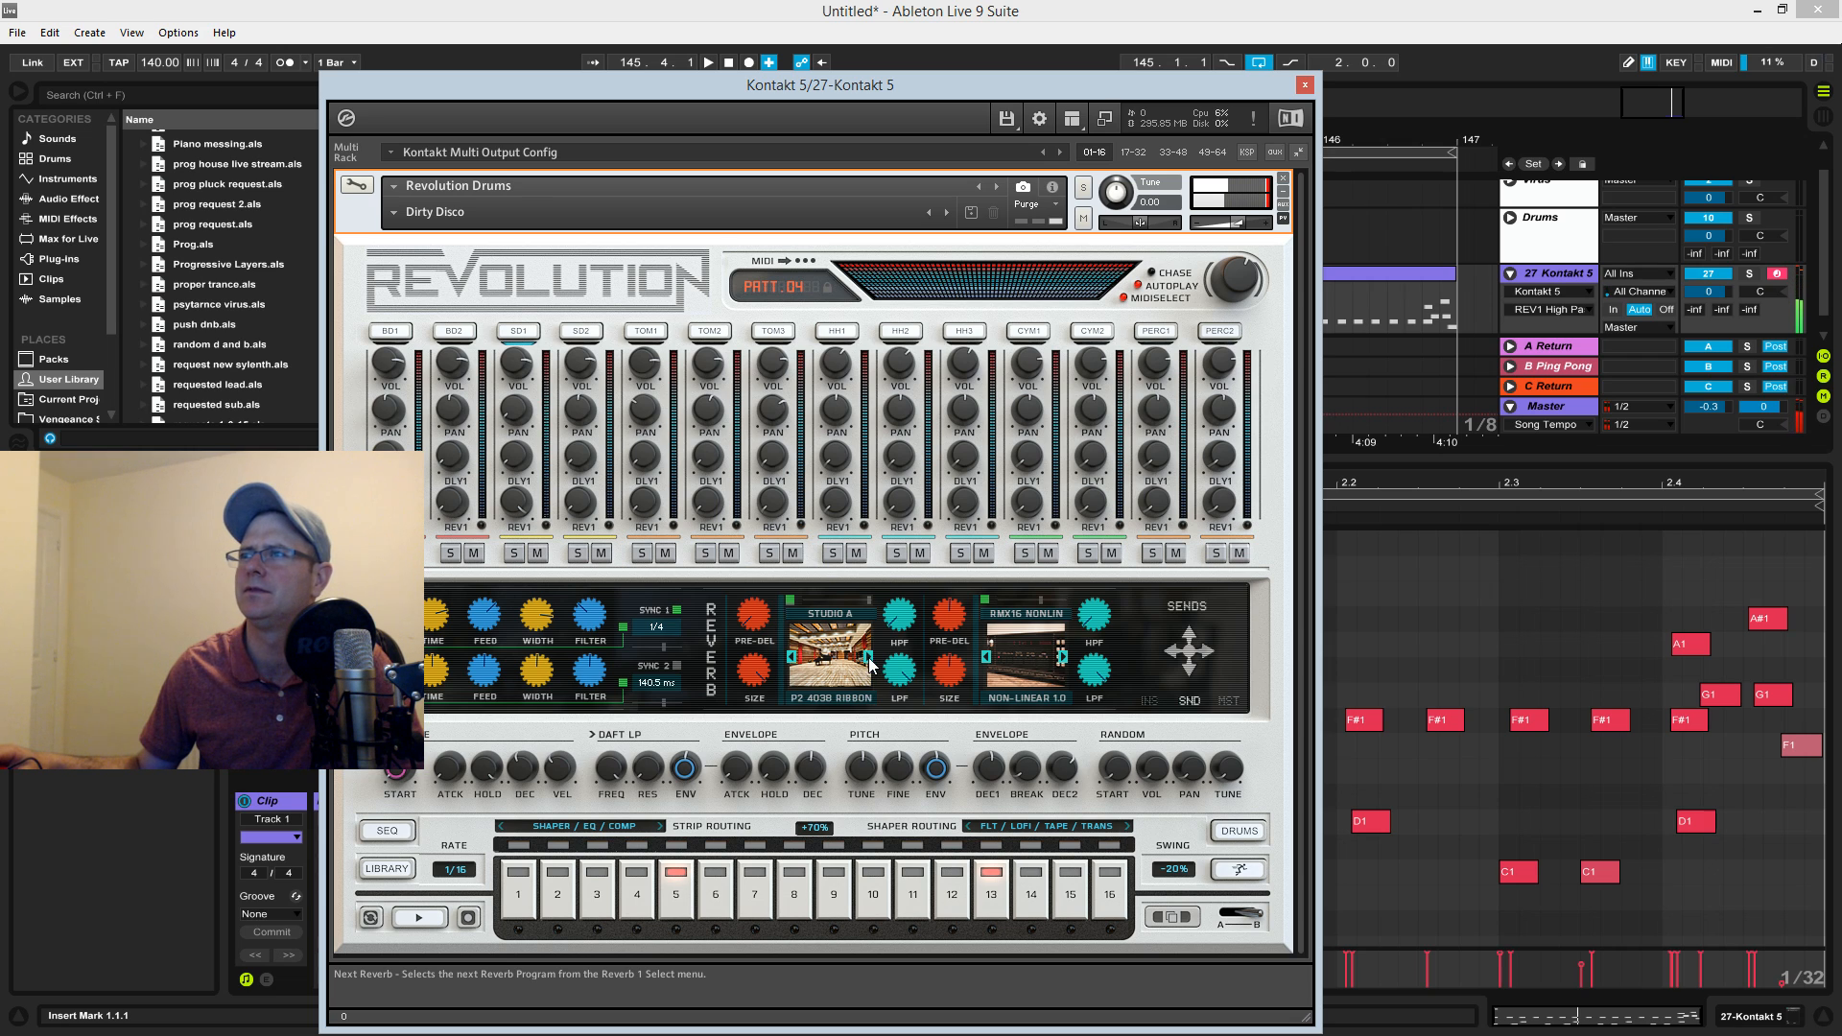
click(868, 660)
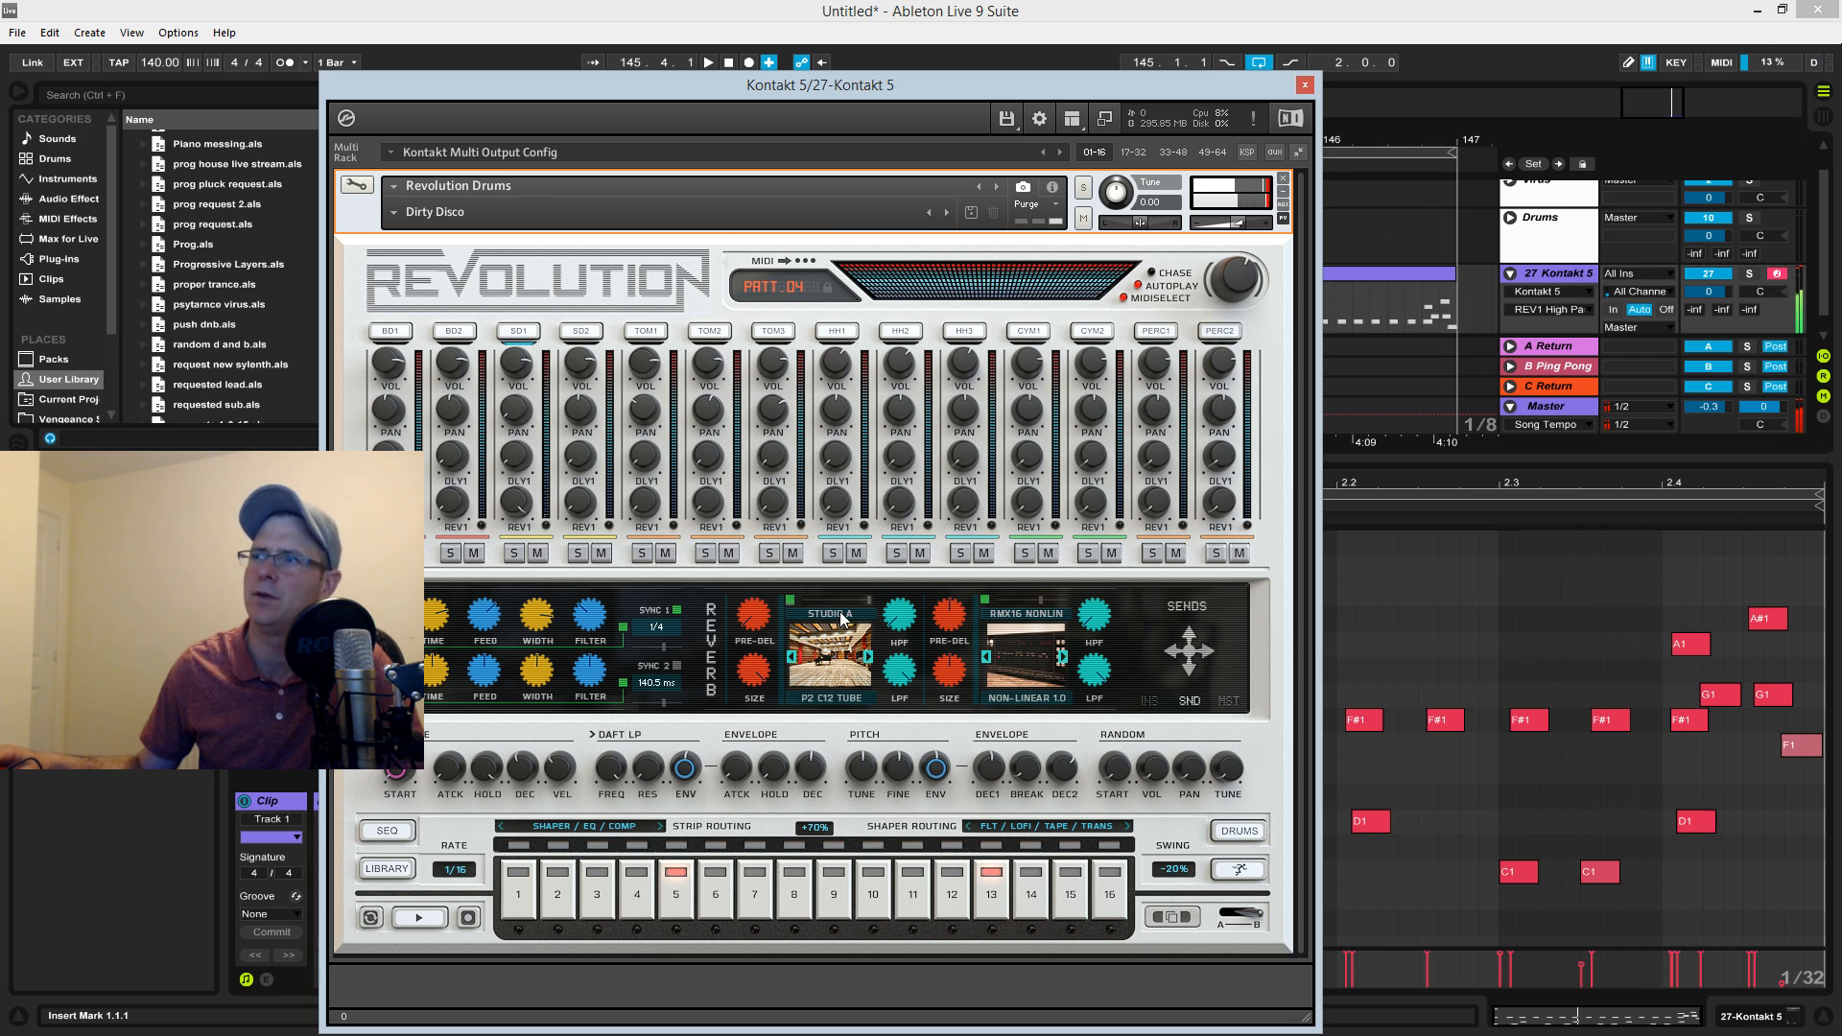
Load the SPRING - Orban reverb in Reverb 1, advance to Orban 2 and look through its program list.
click(842, 617)
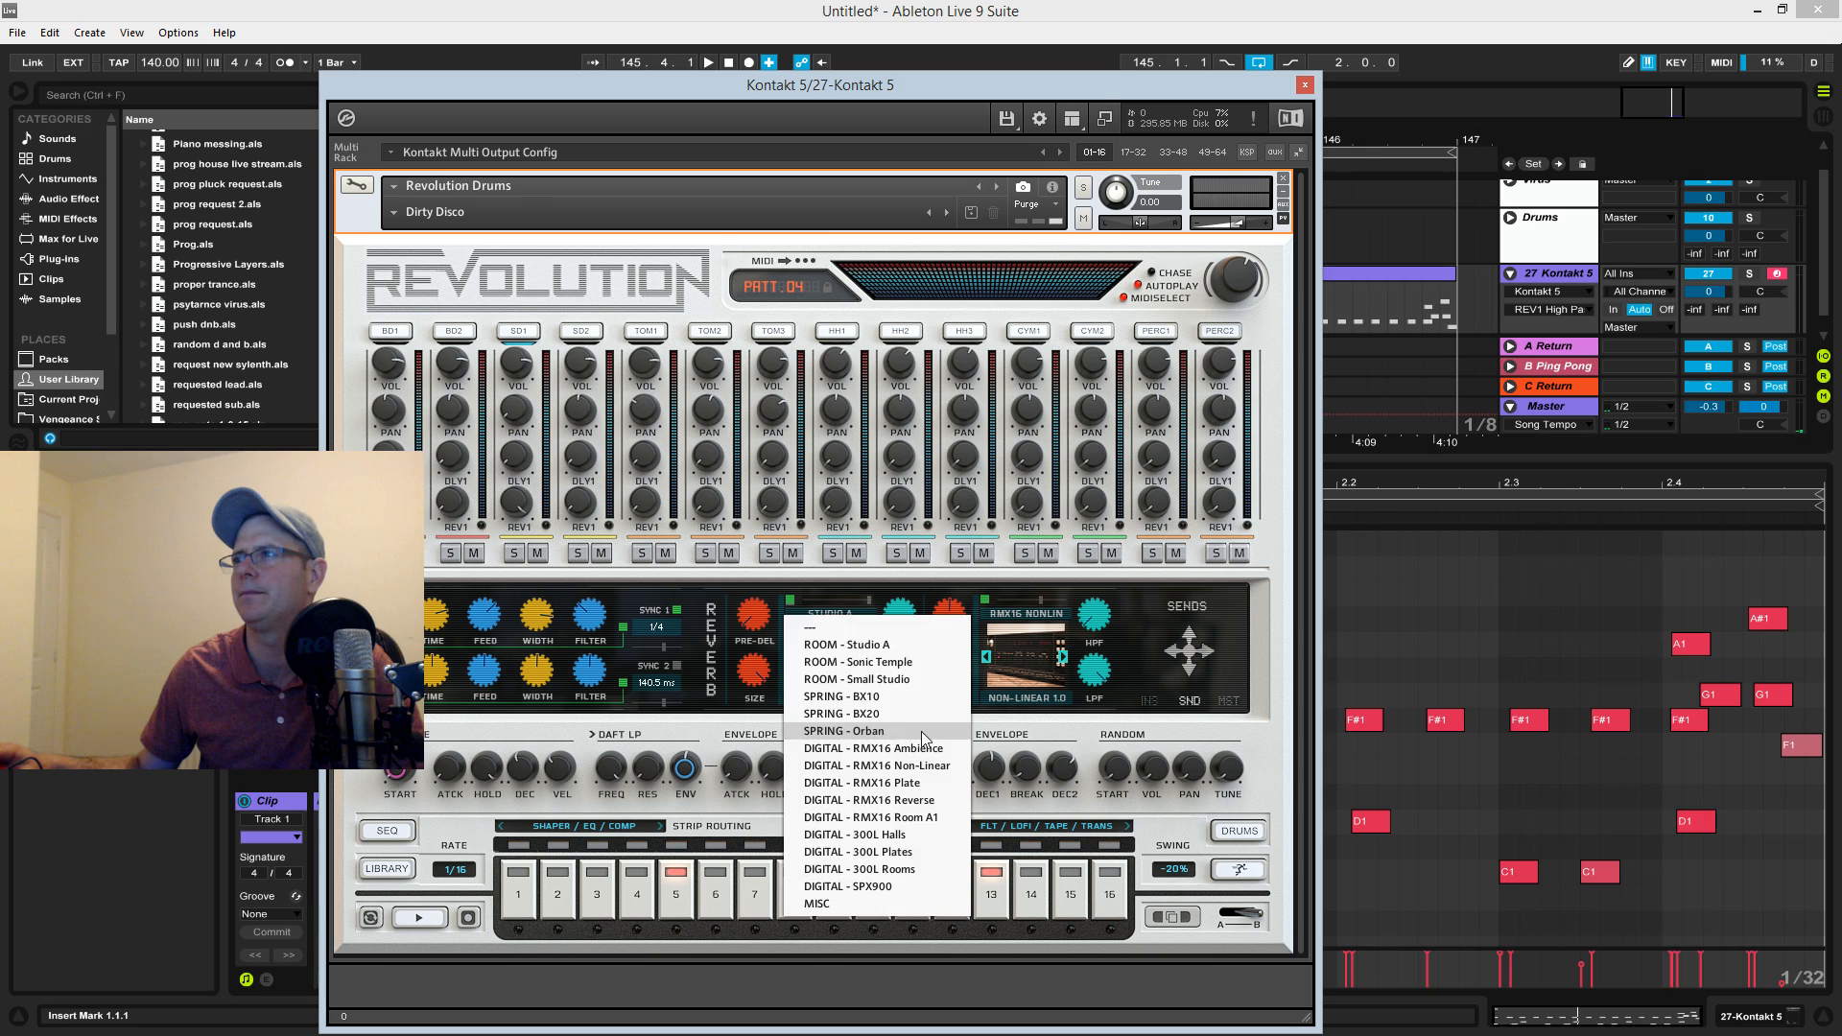
click(883, 731)
click(869, 658)
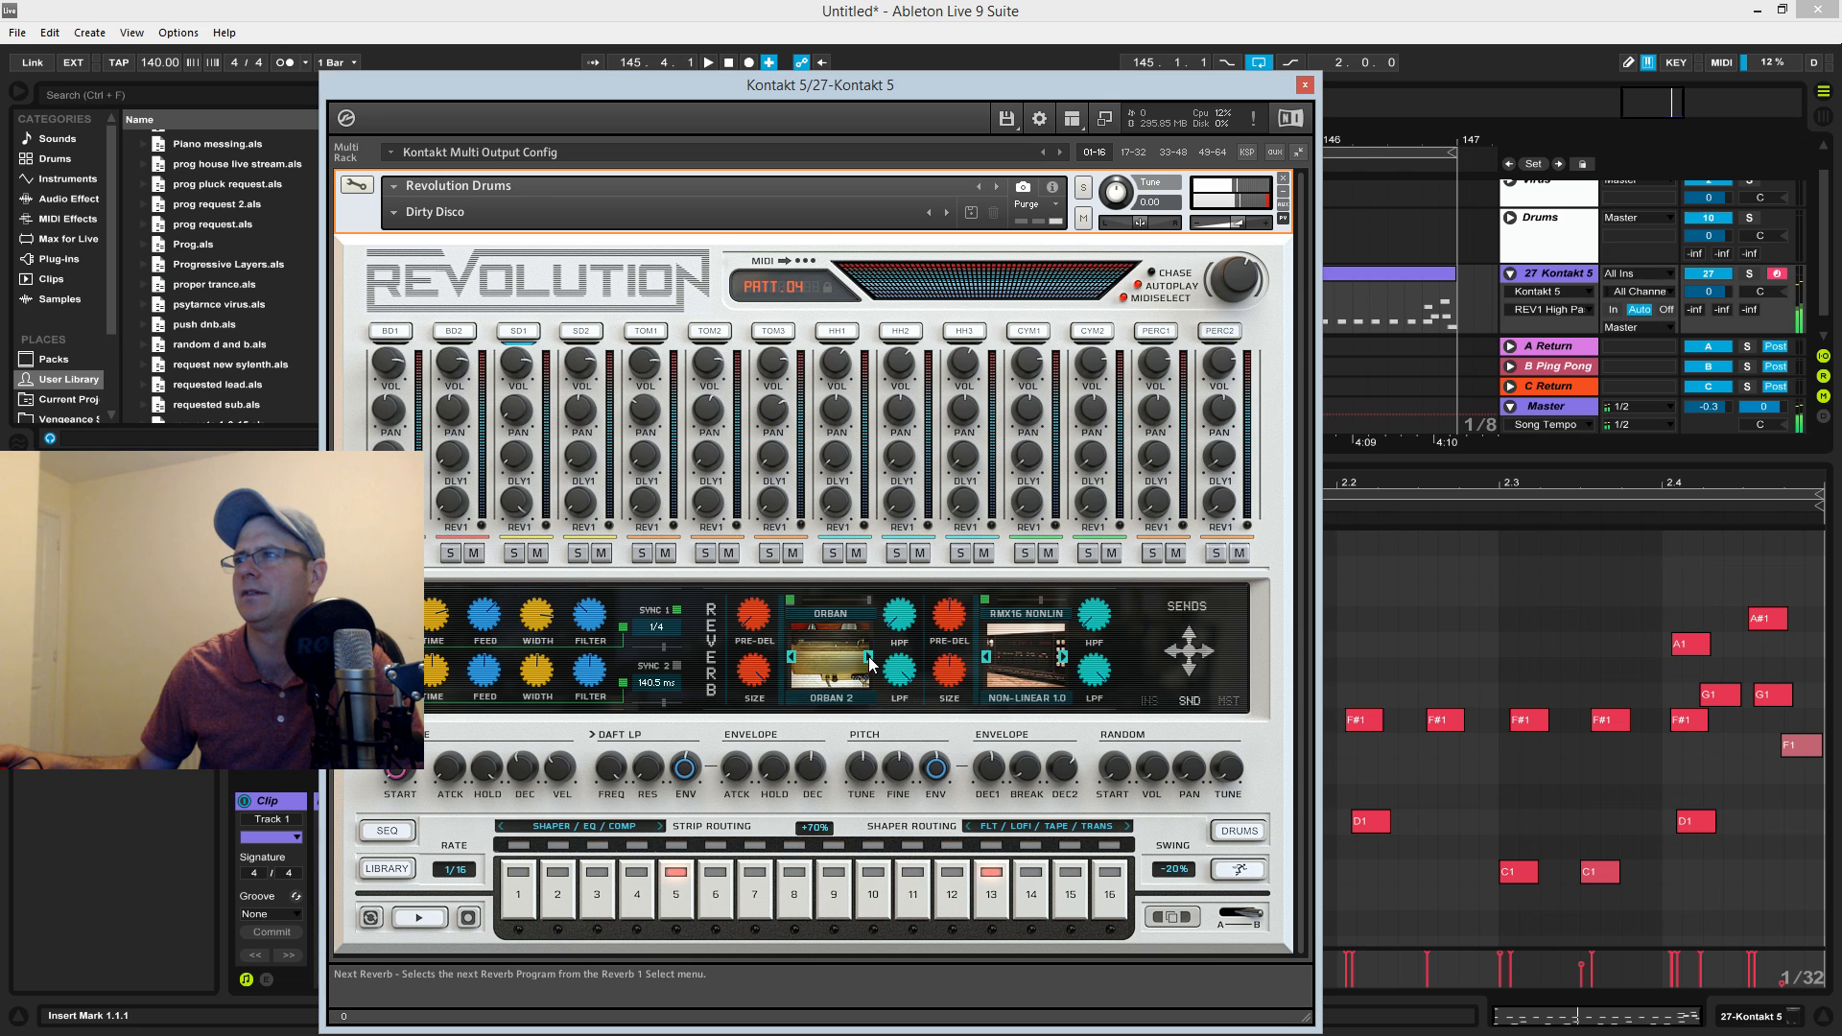
click(844, 702)
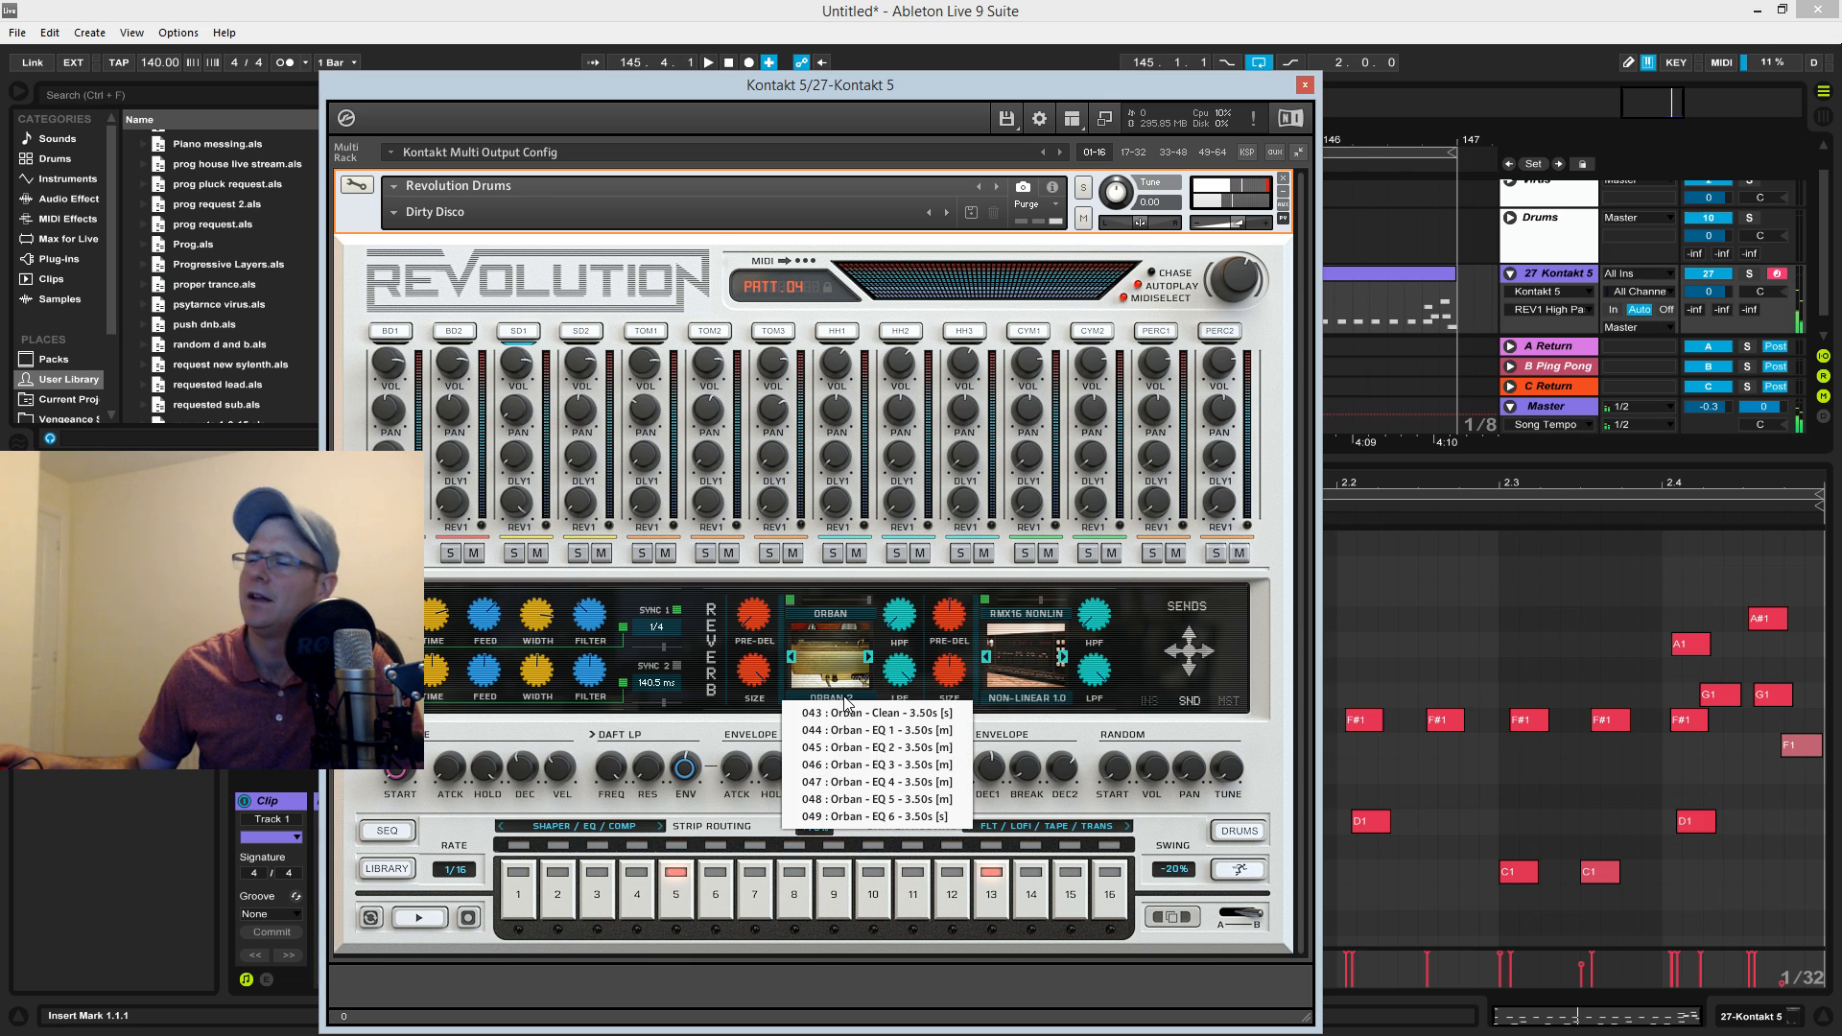
click(834, 612)
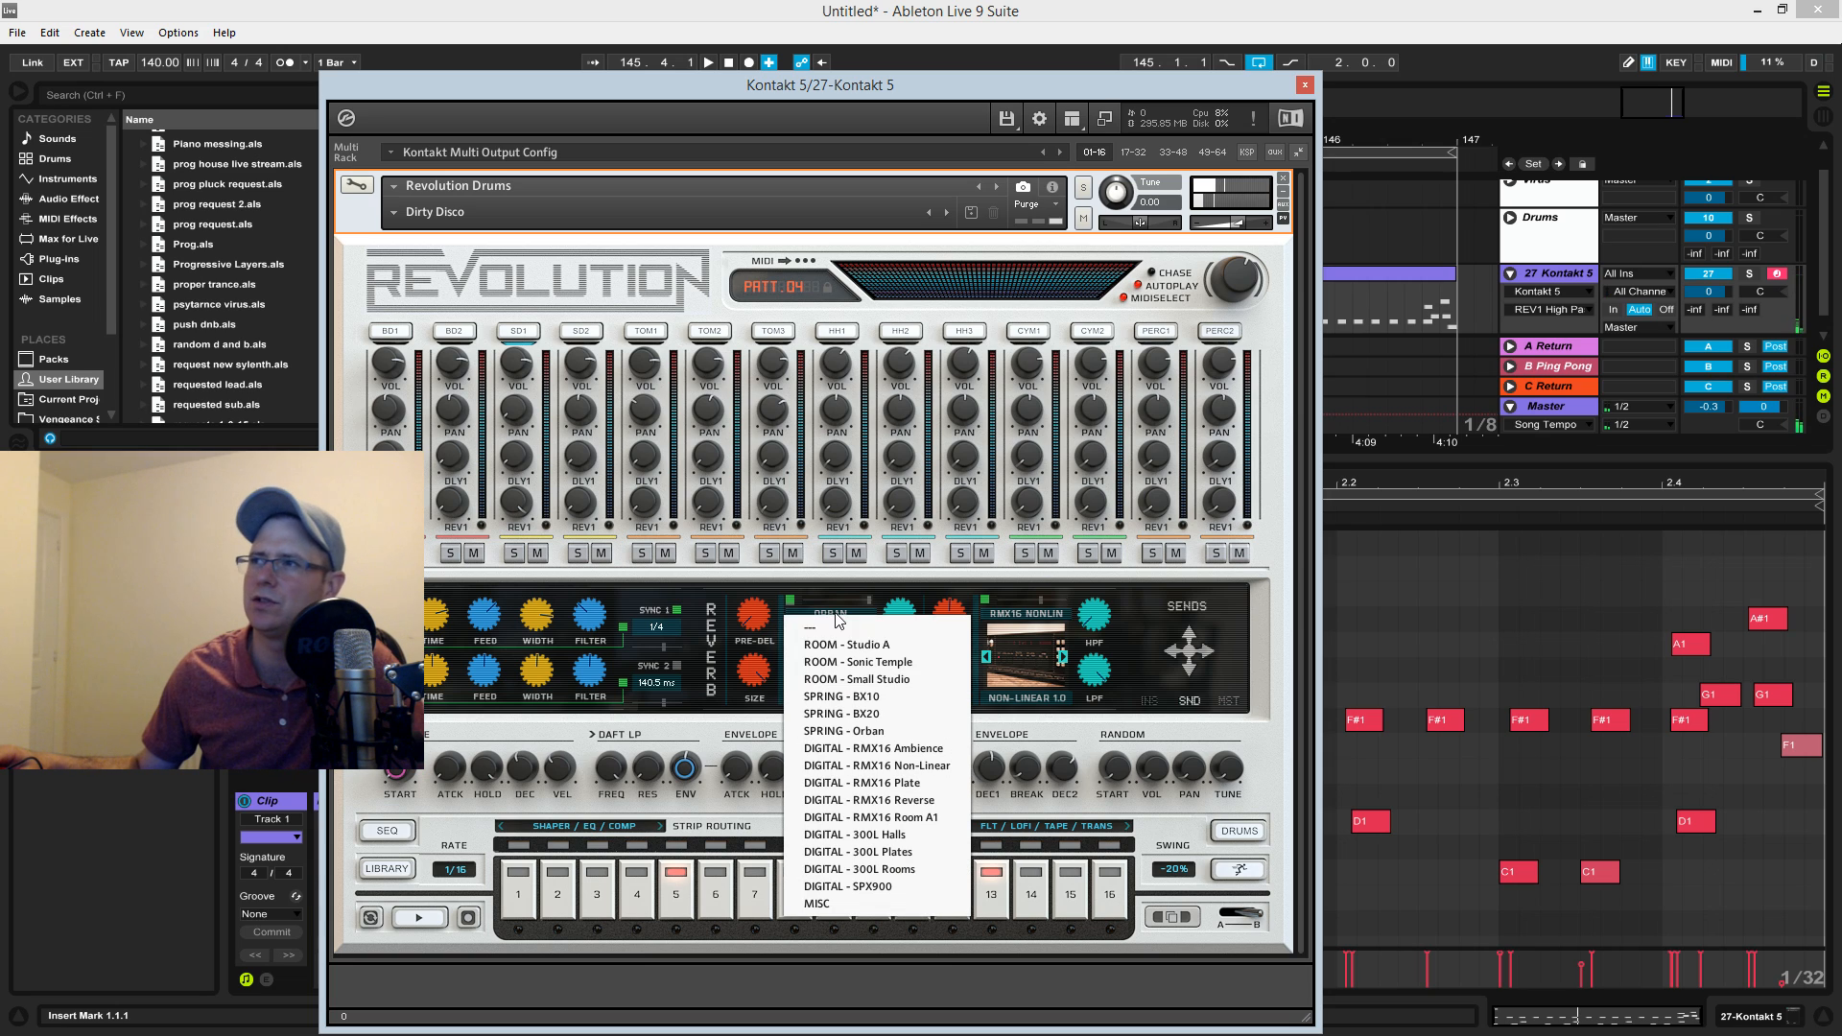
click(761, 715)
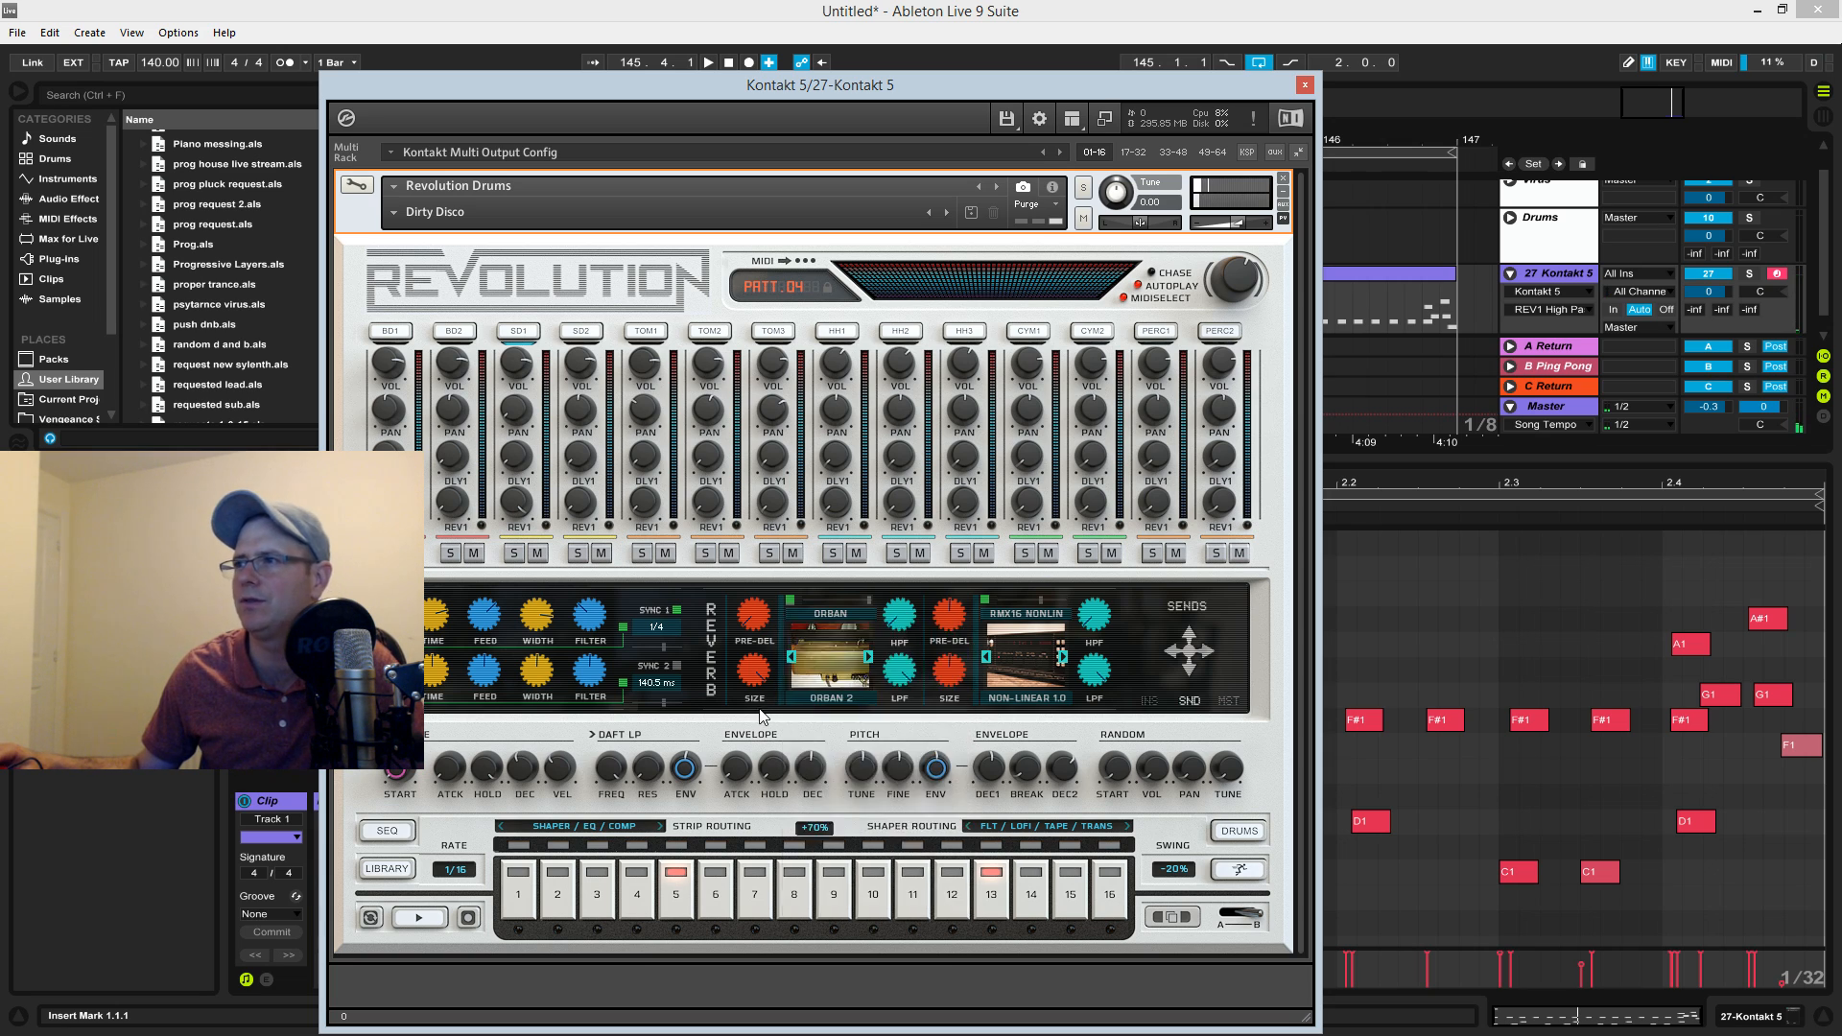
Switch Reverb 1 to SPRING - BX20 and choose its 4.5s program.
click(839, 615)
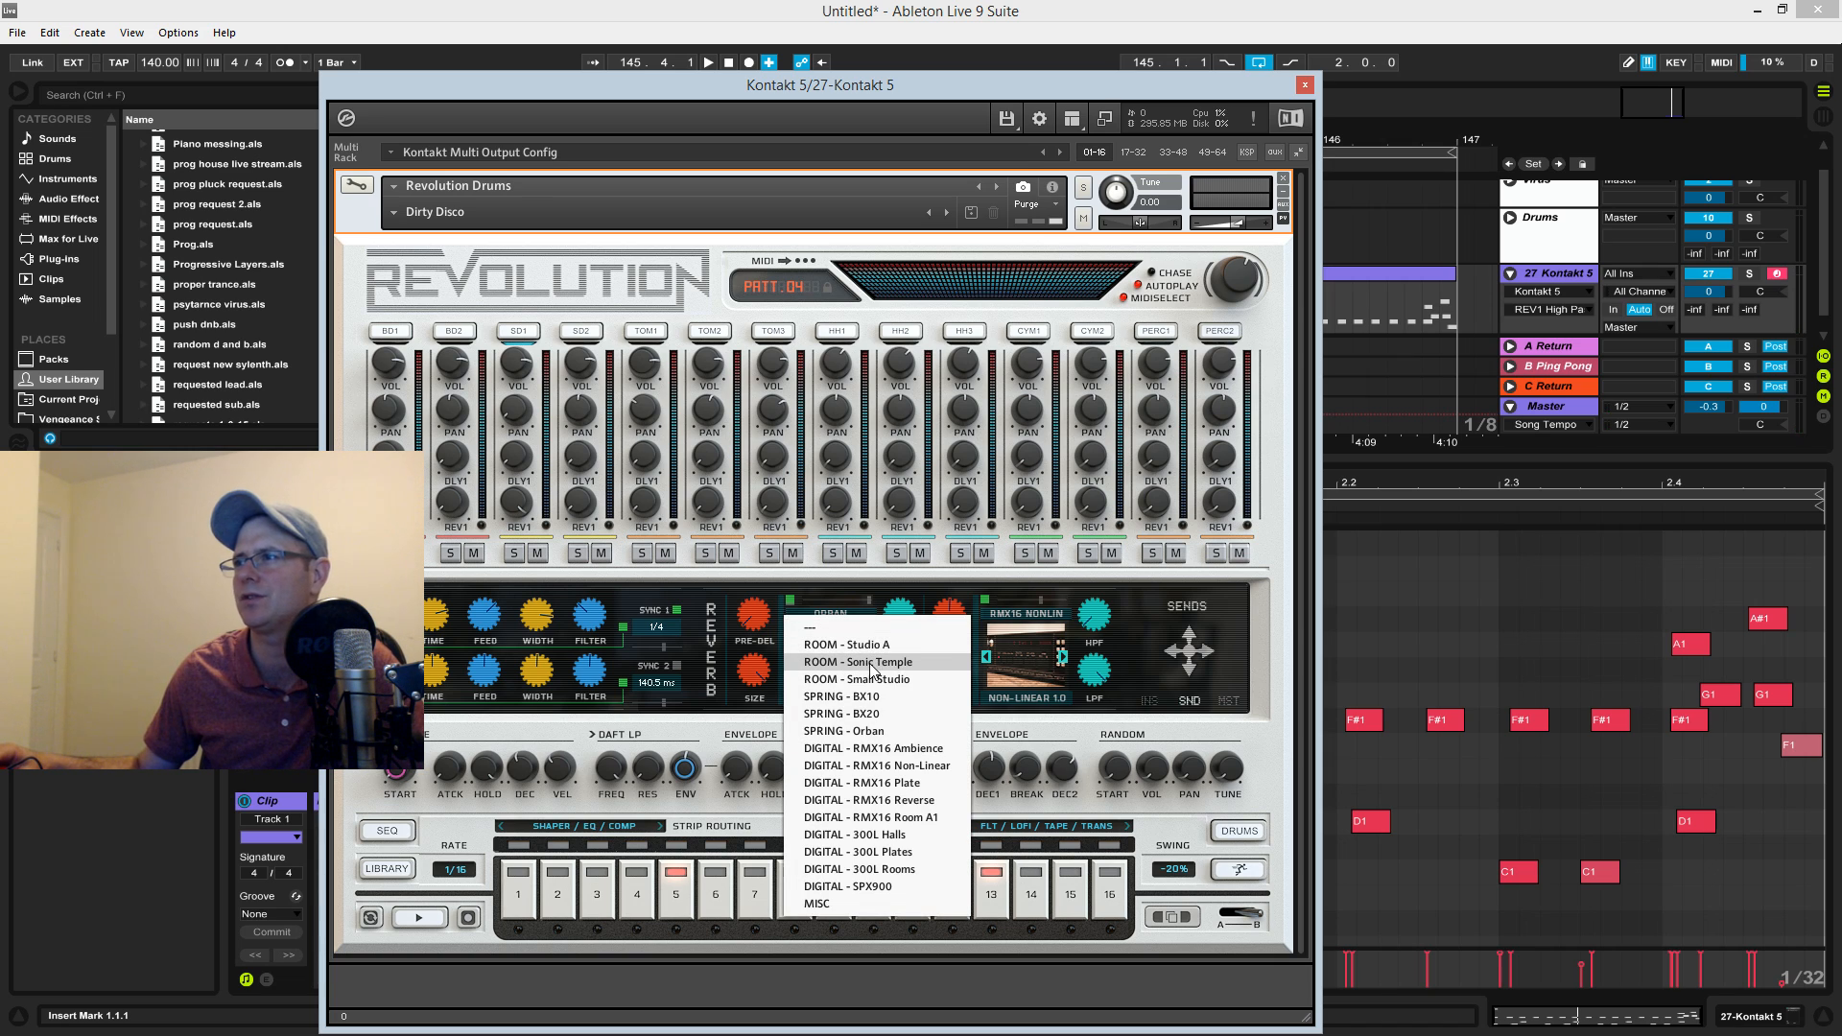
click(869, 715)
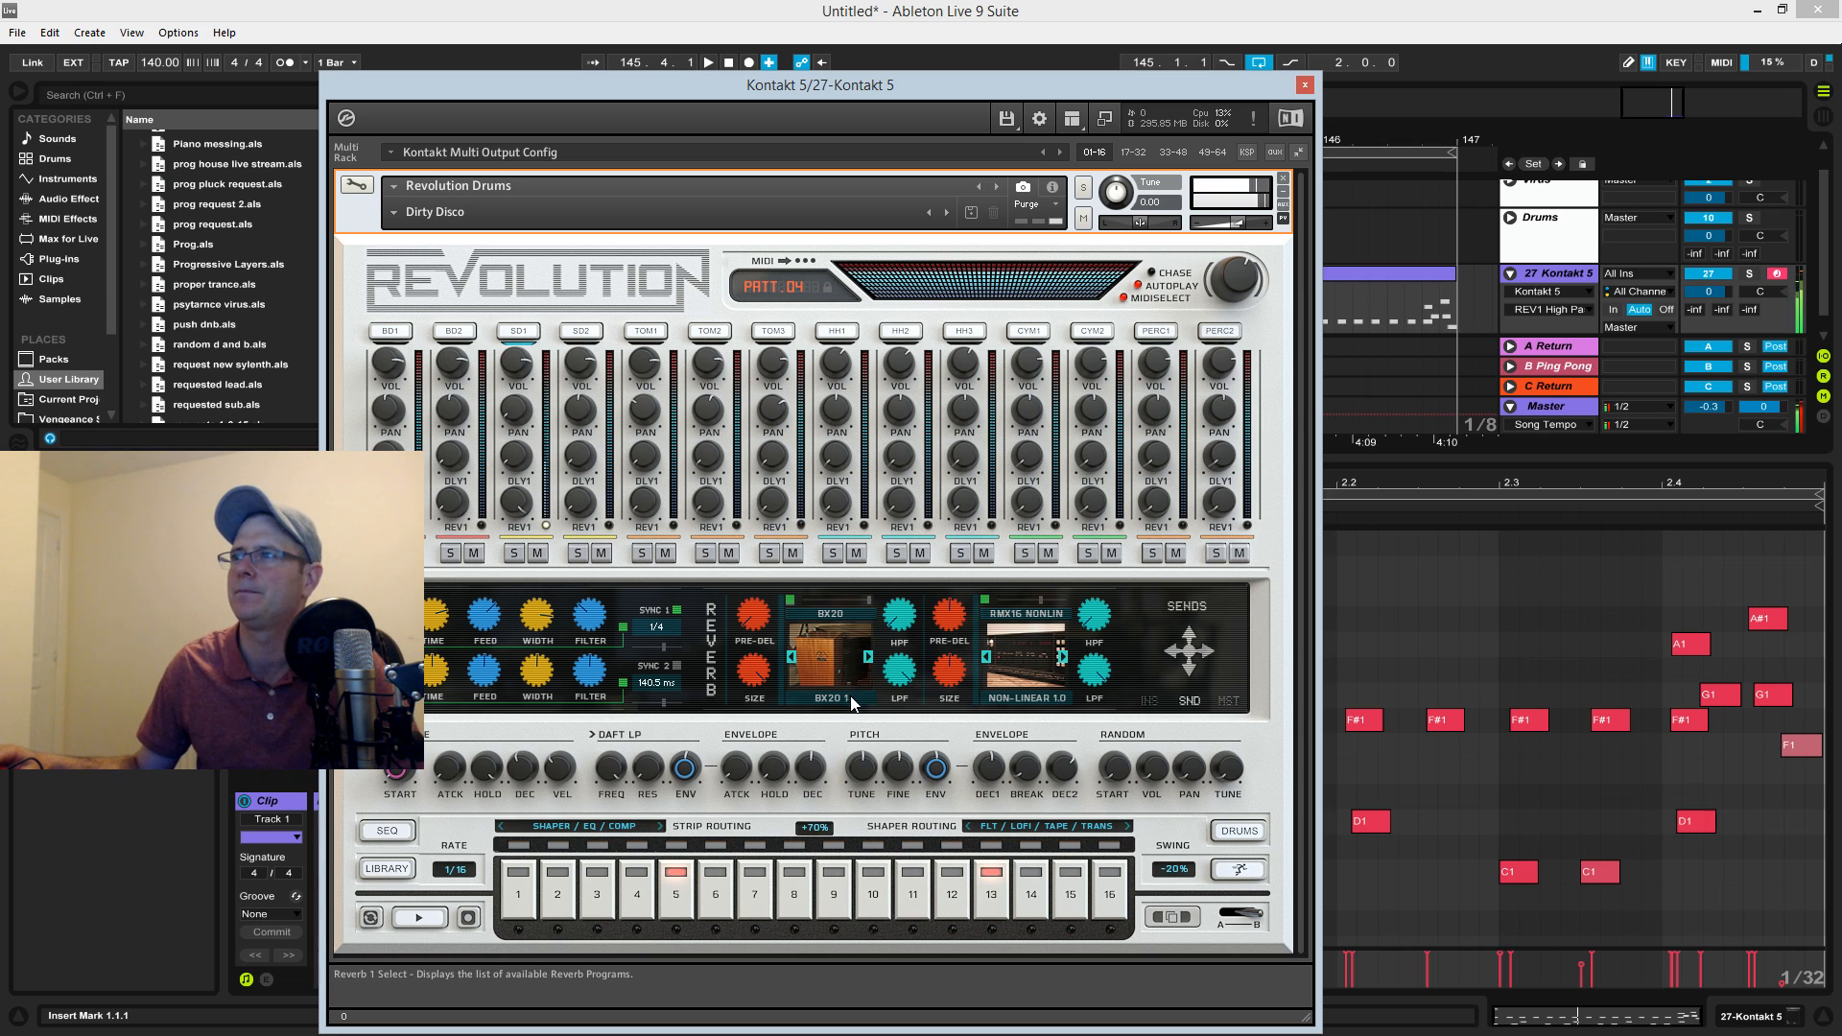
click(852, 696)
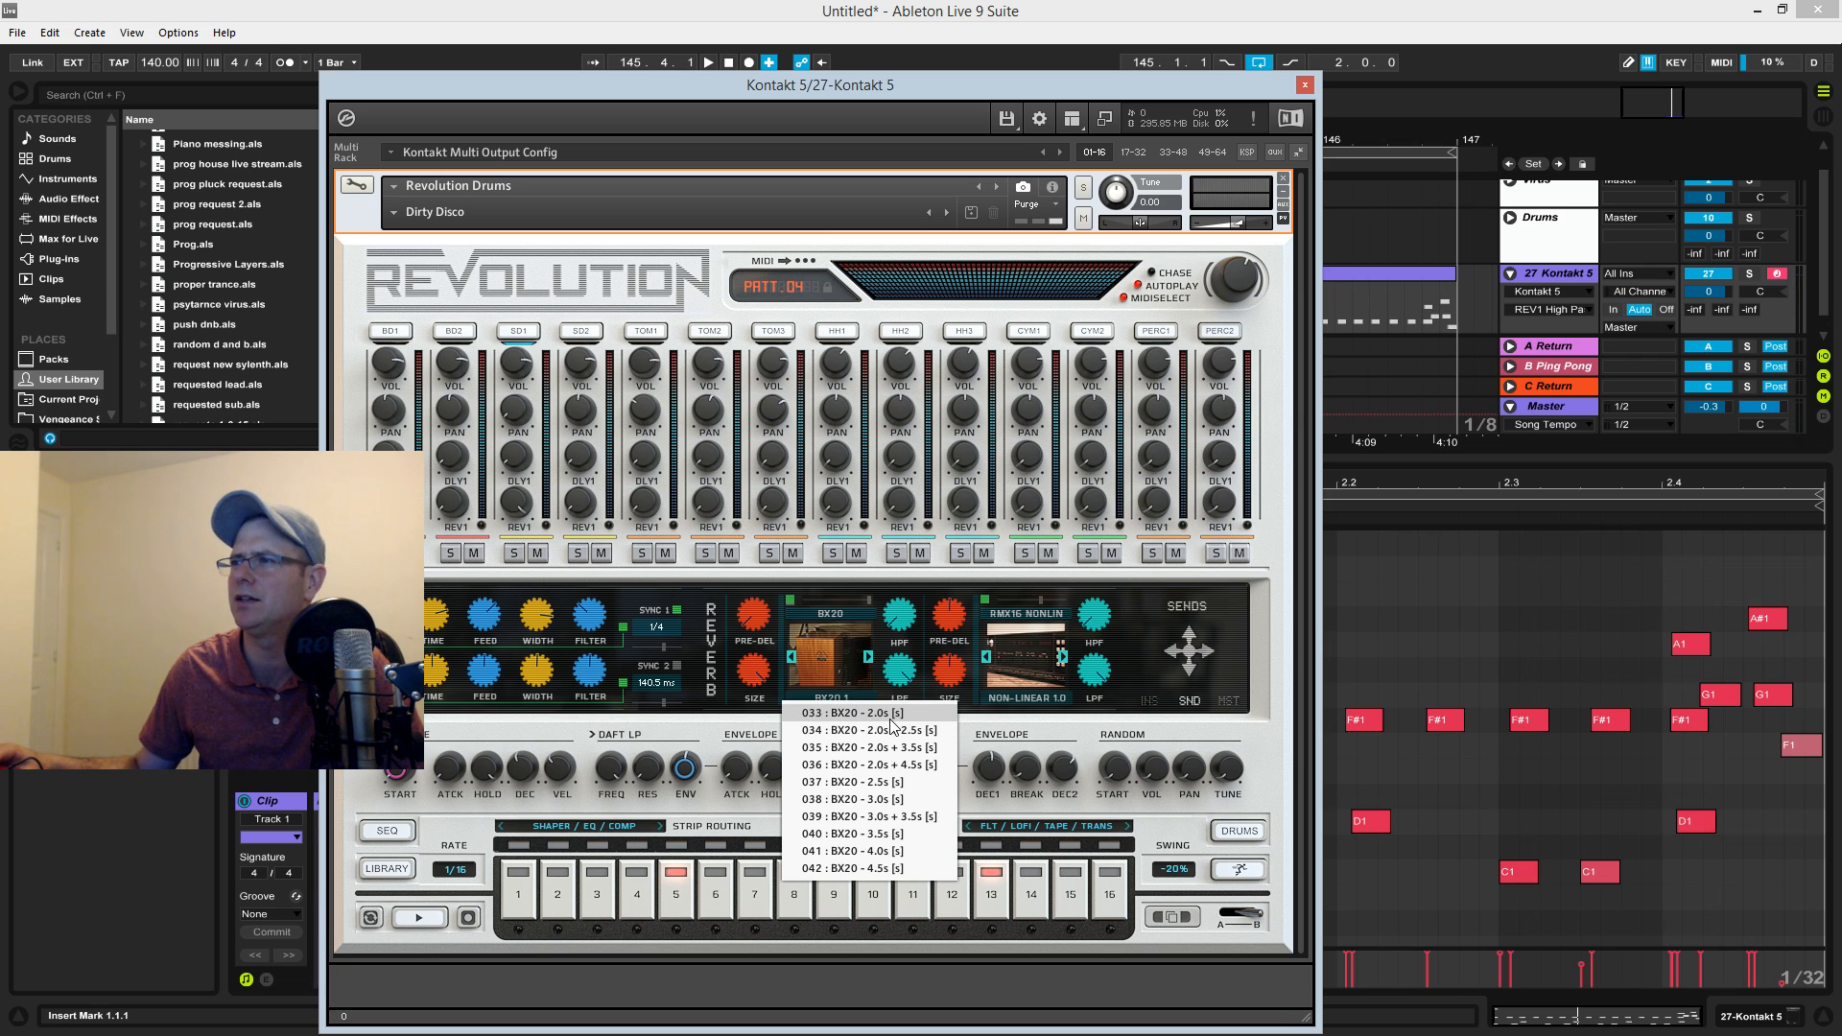
click(885, 868)
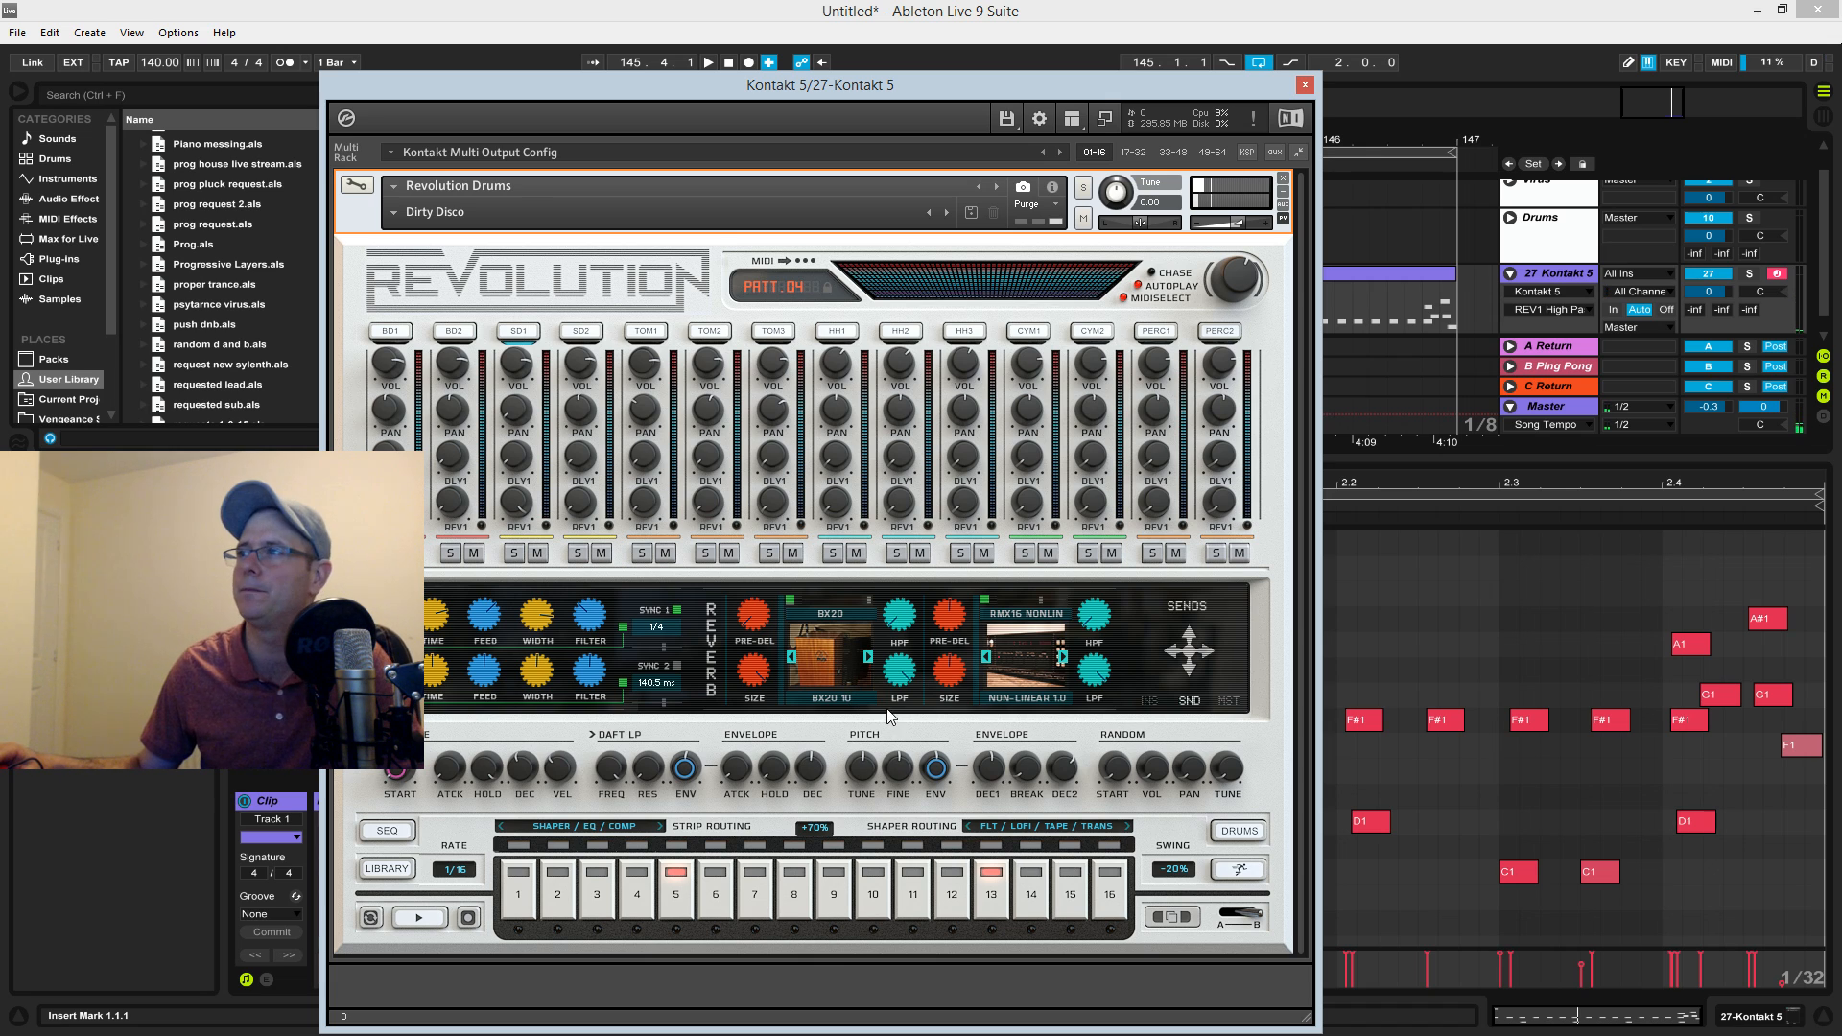
Load DIGITAL - RMX16 Ambience in Reverb 1, audition its Ambience 7.0 program and return to Ambience 1.0.
click(843, 620)
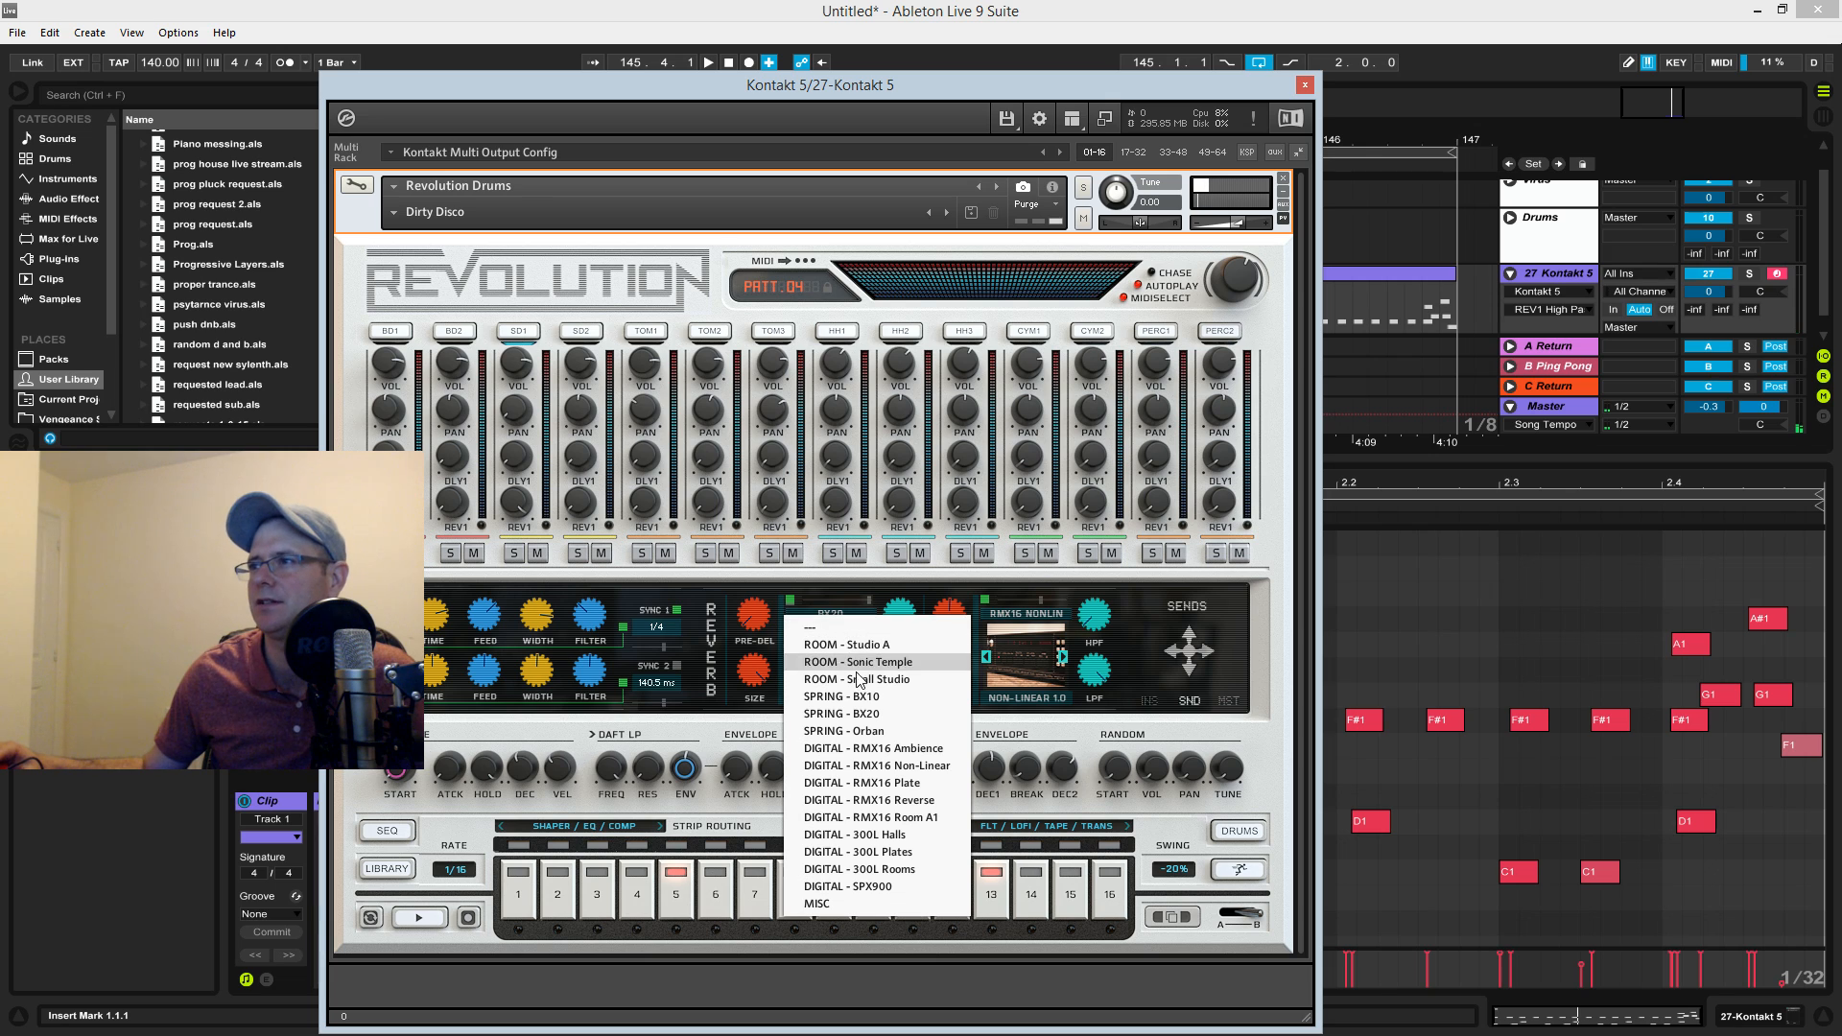
click(884, 744)
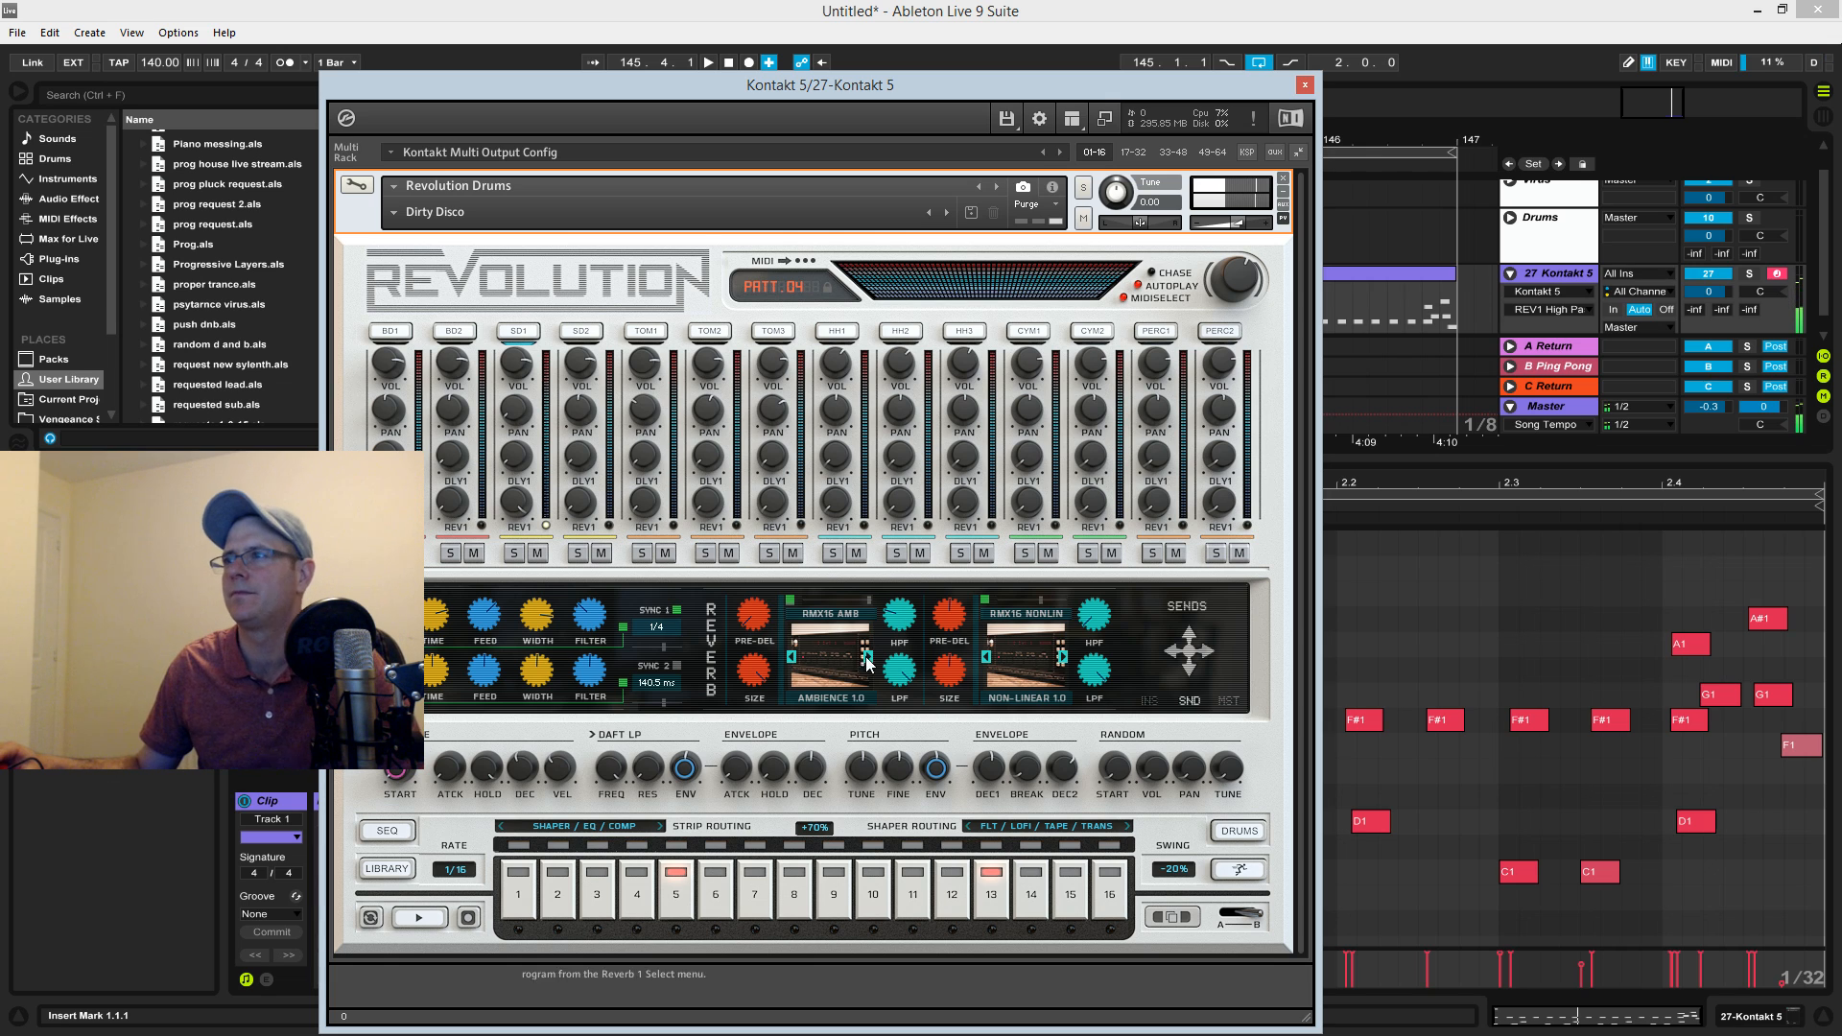
click(845, 700)
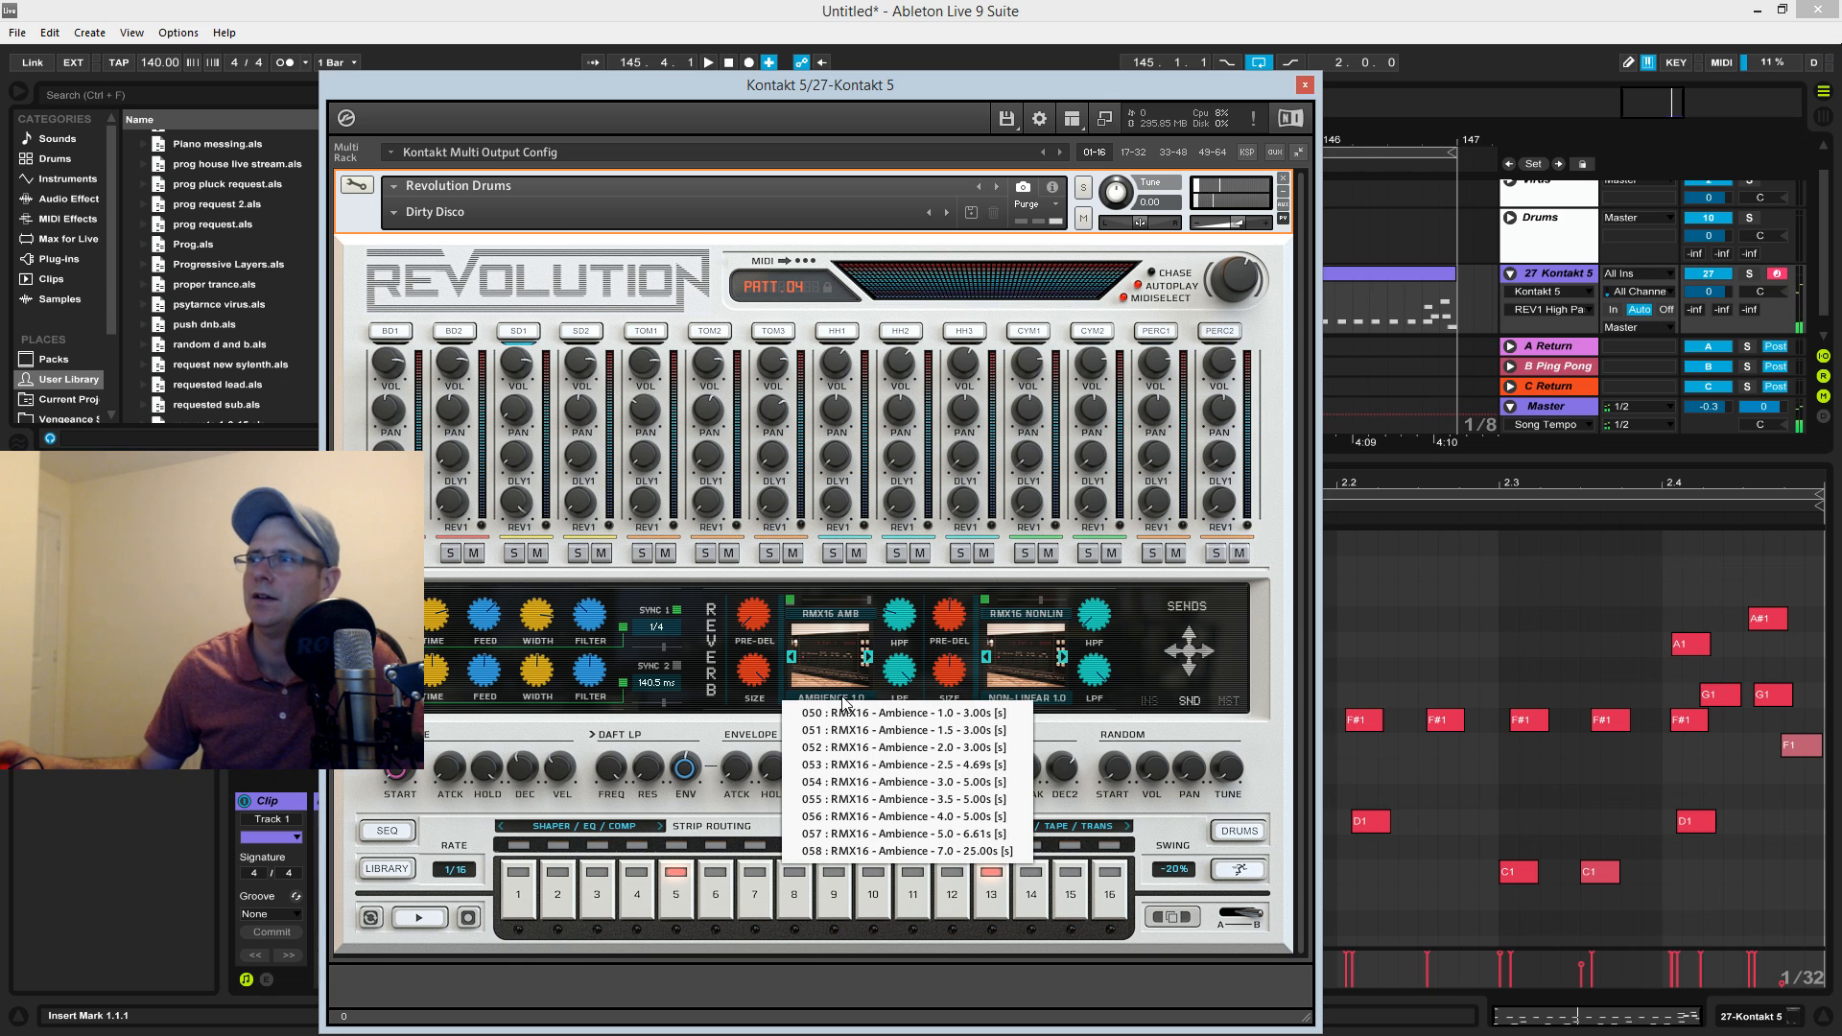
click(912, 851)
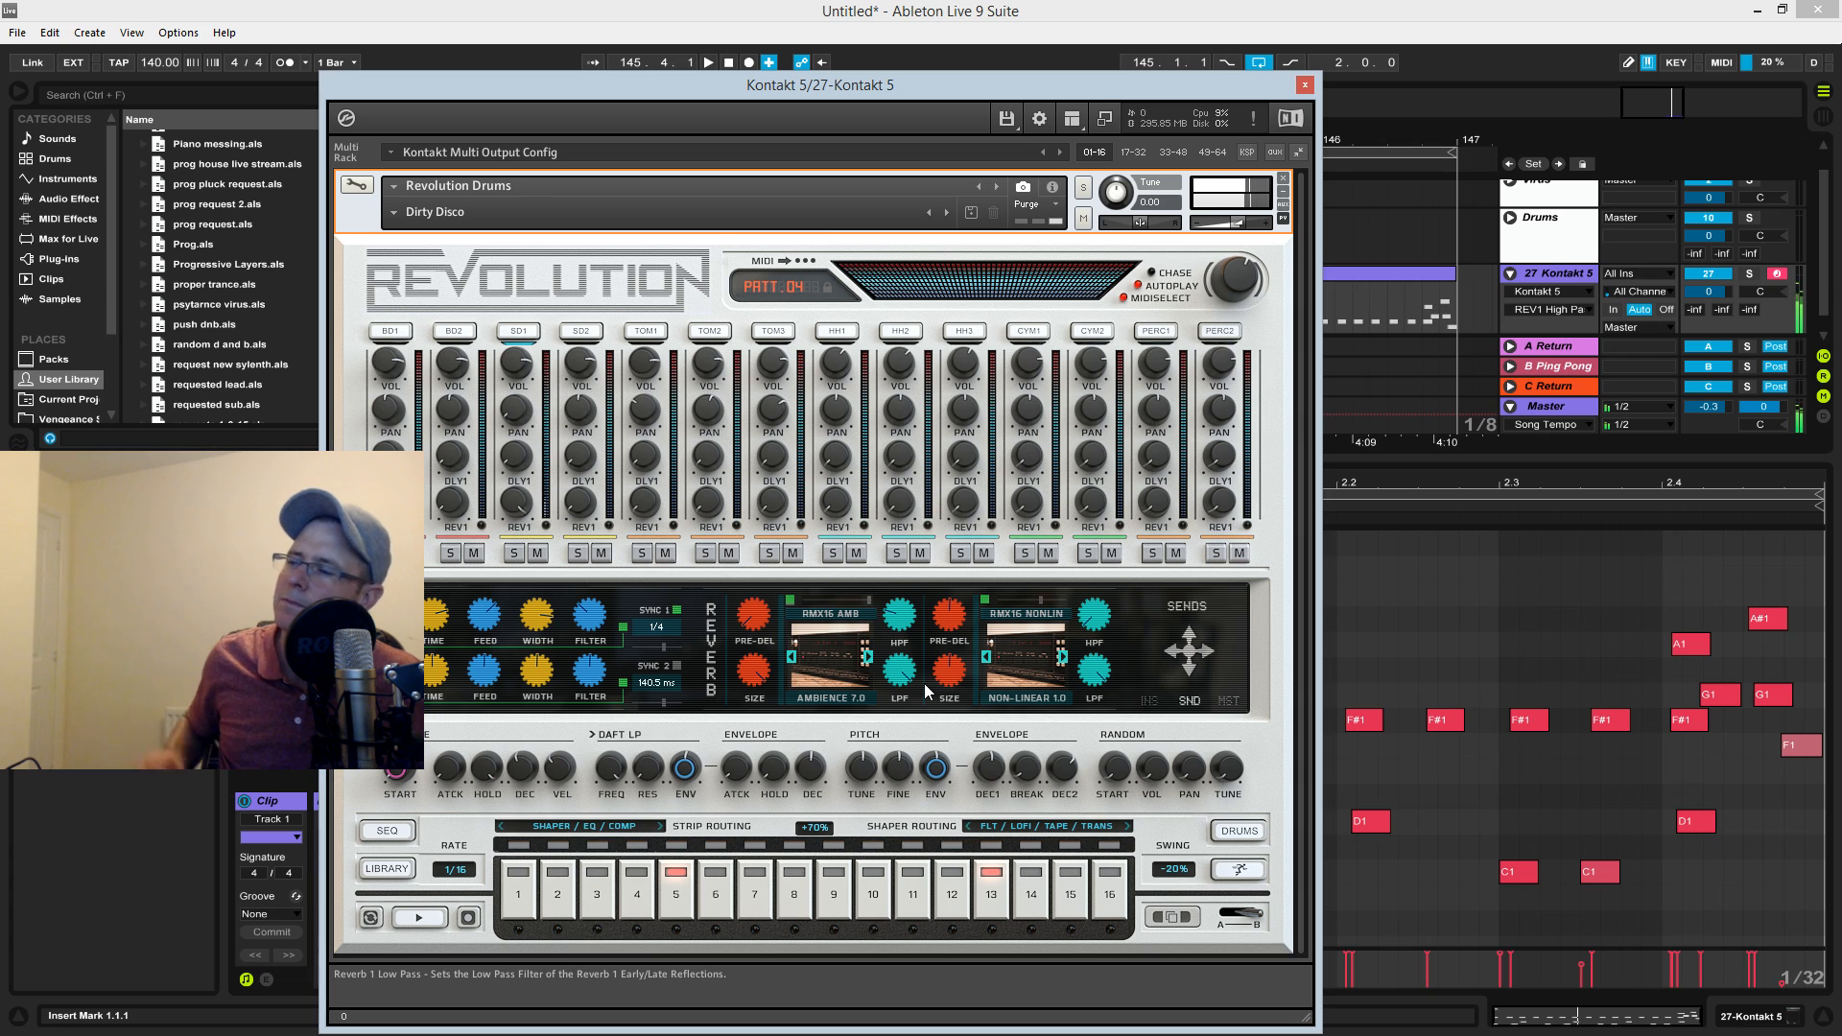
click(851, 700)
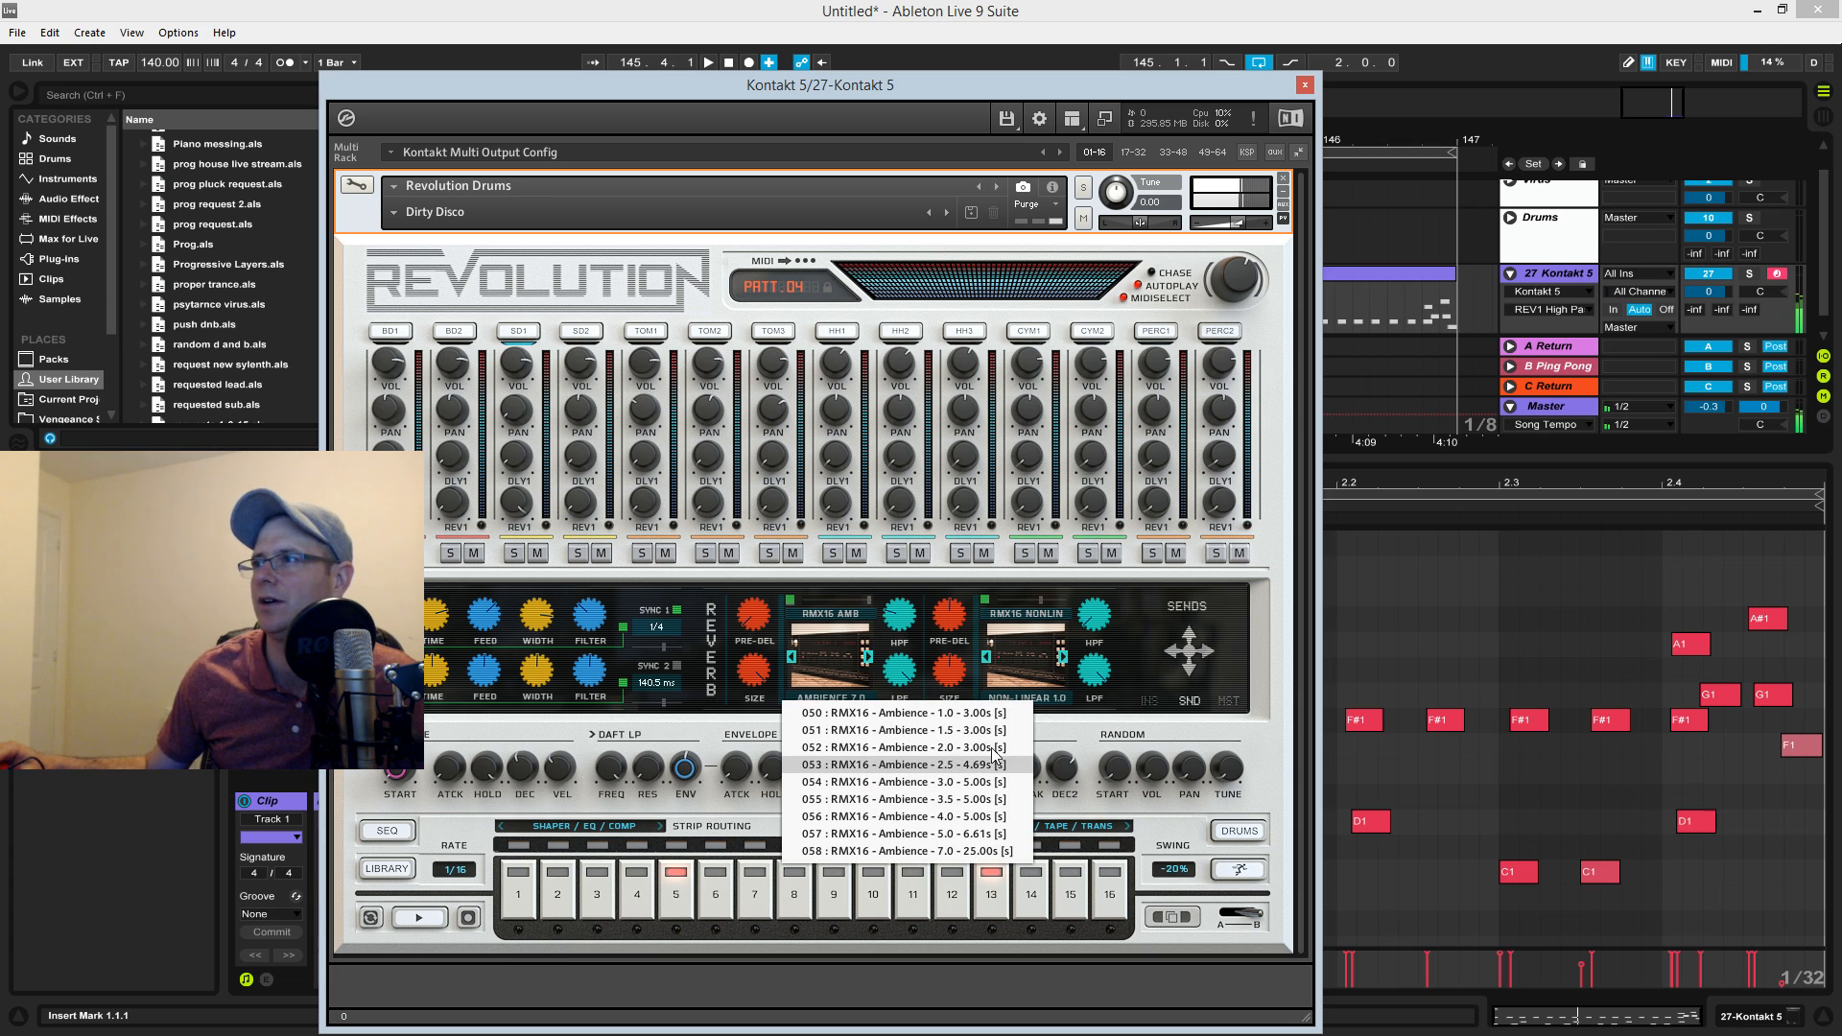
click(950, 714)
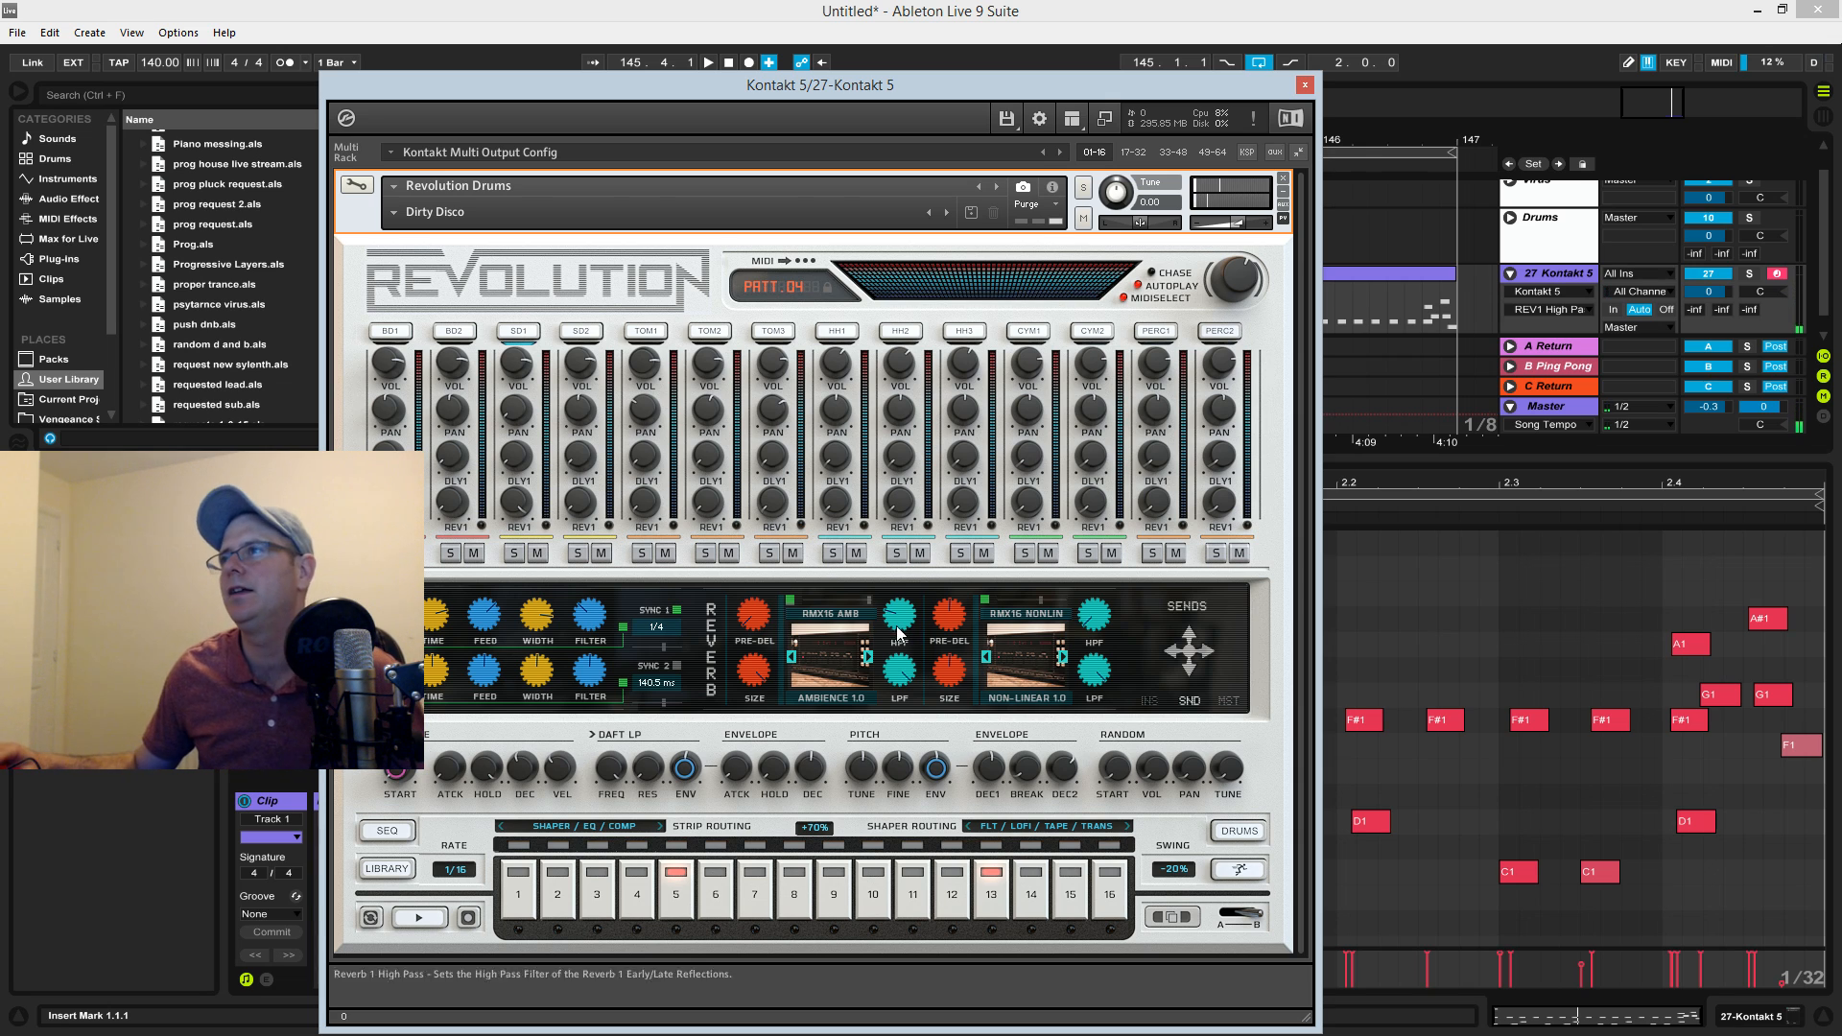
Switch snare 1's reverb send to Reverb 2 and compare the reverb types offered in Reverb 1 and Reverb 2.
click(527, 532)
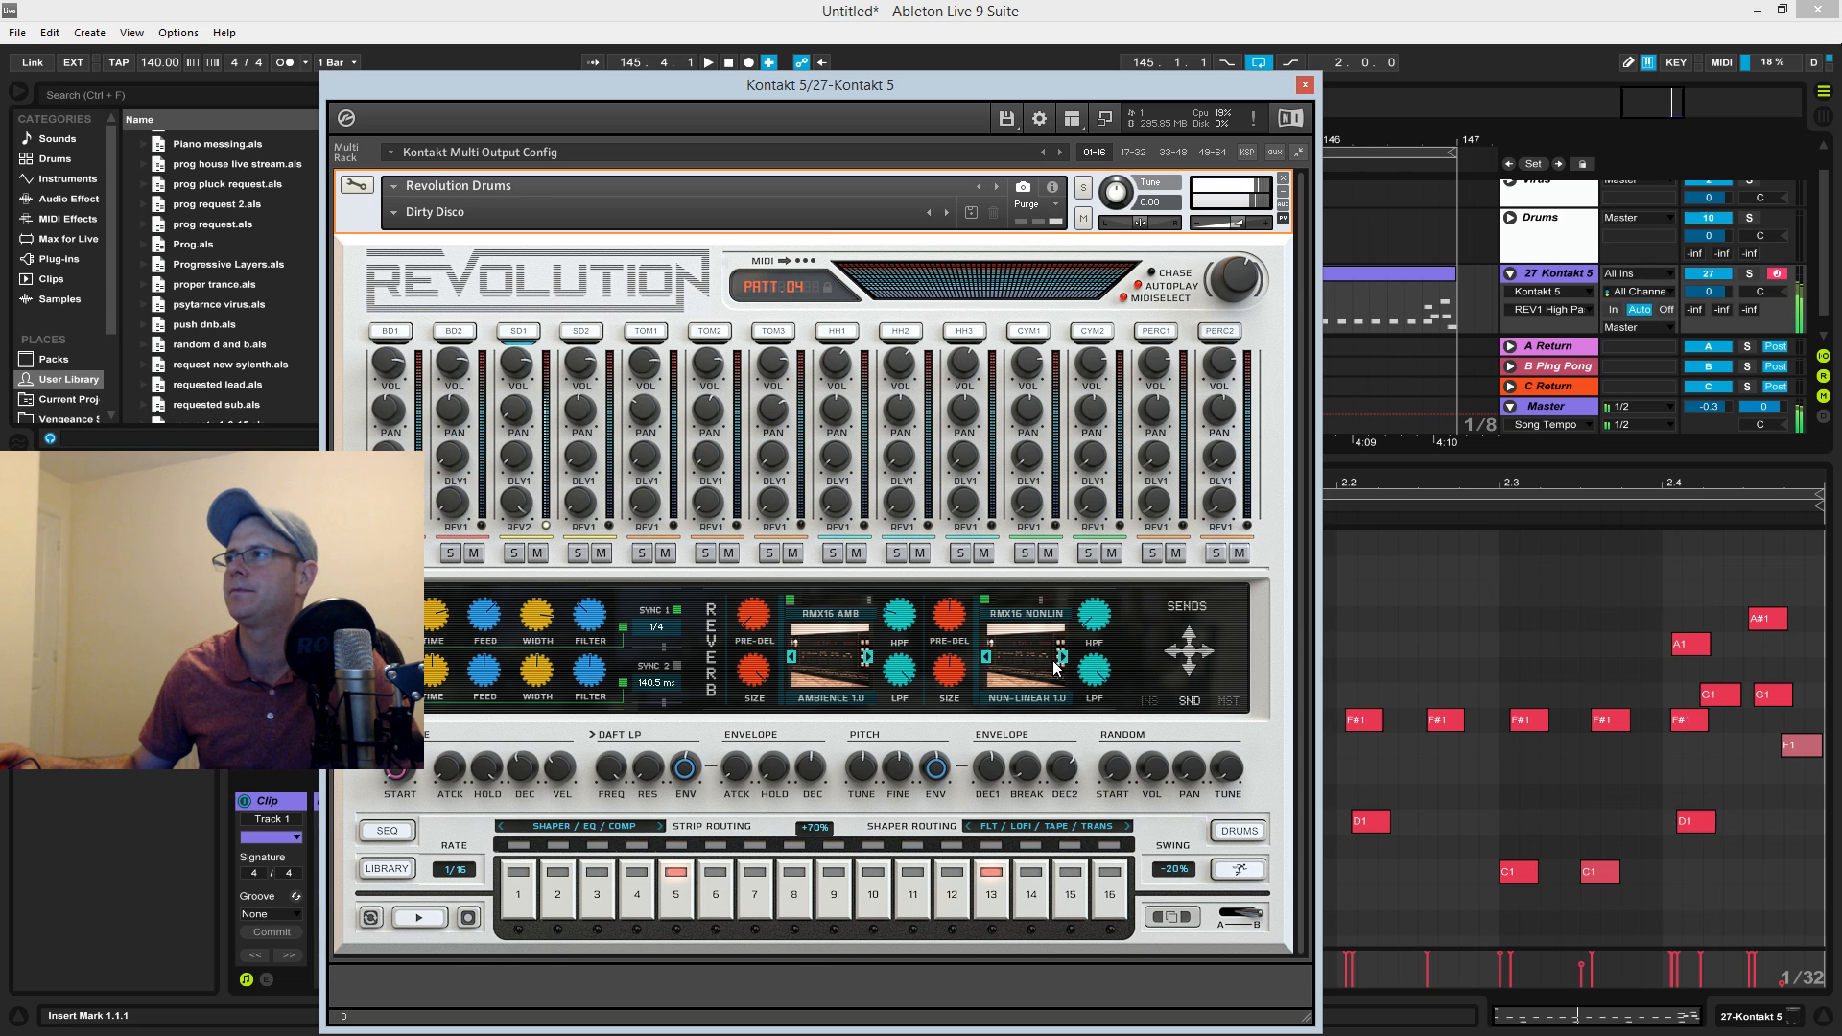
click(1024, 614)
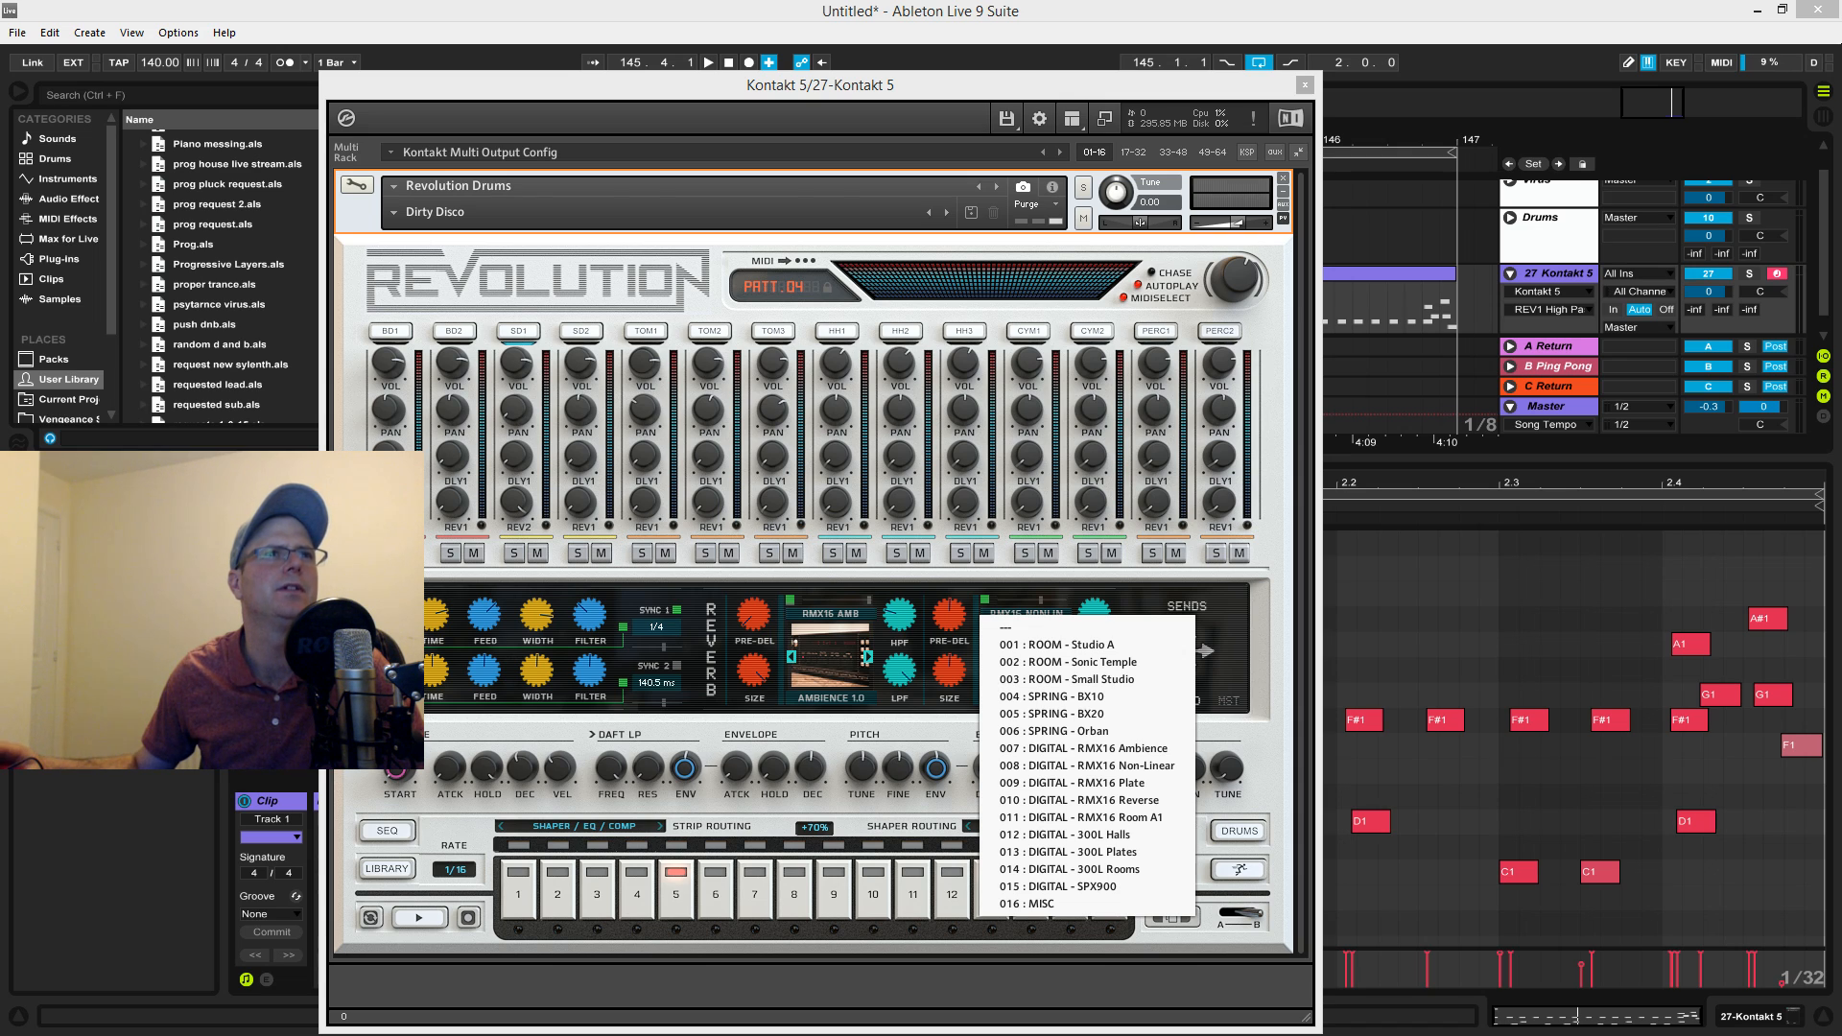
click(1268, 779)
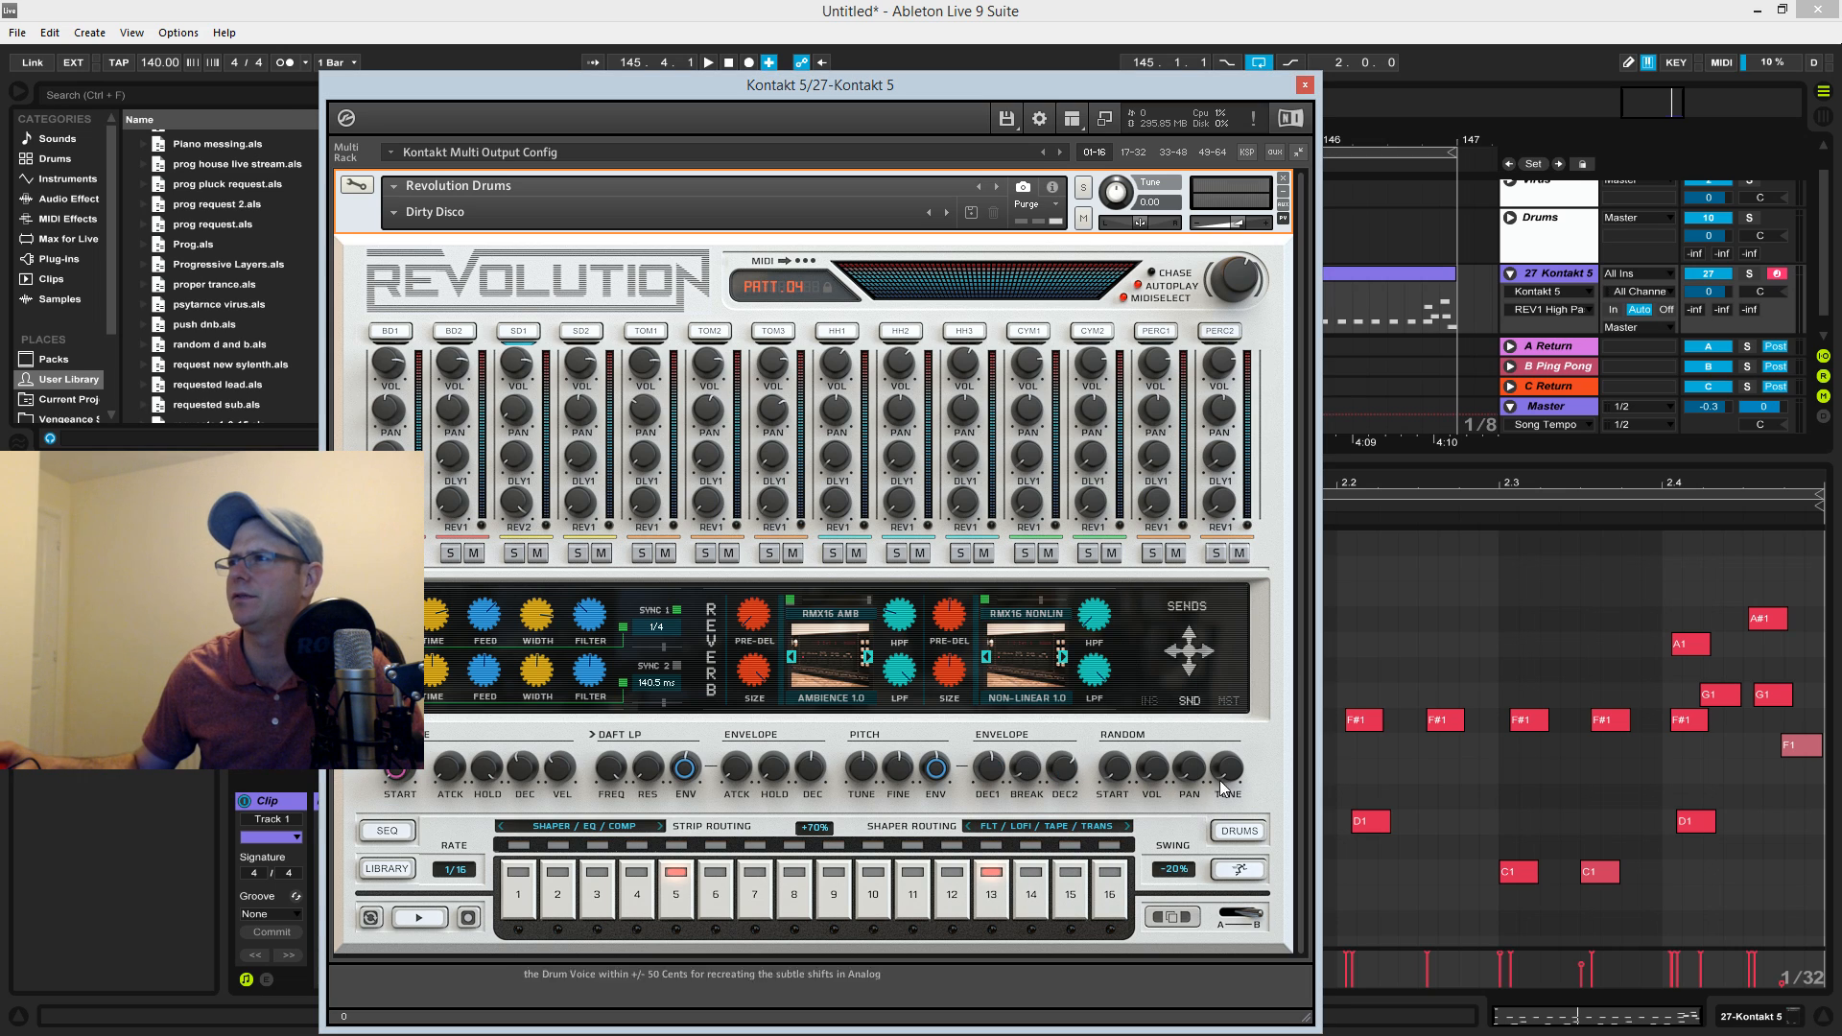
click(1038, 615)
click(856, 622)
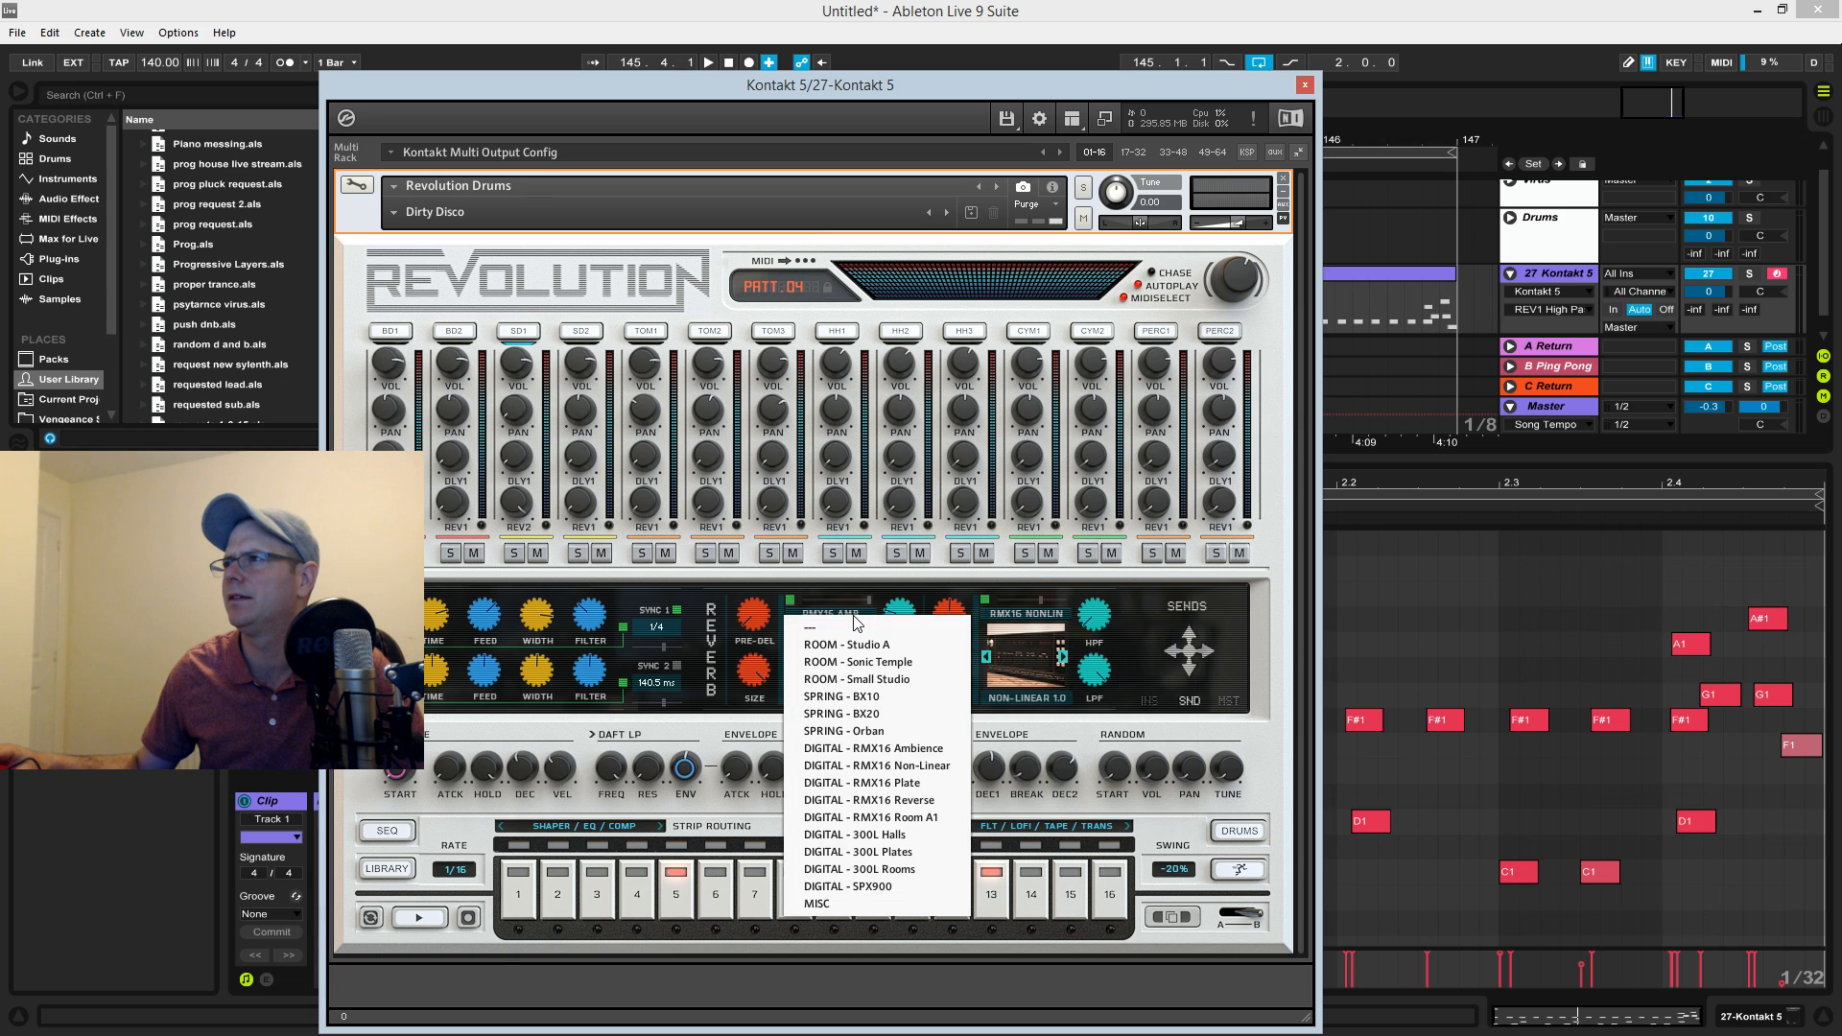
click(1035, 622)
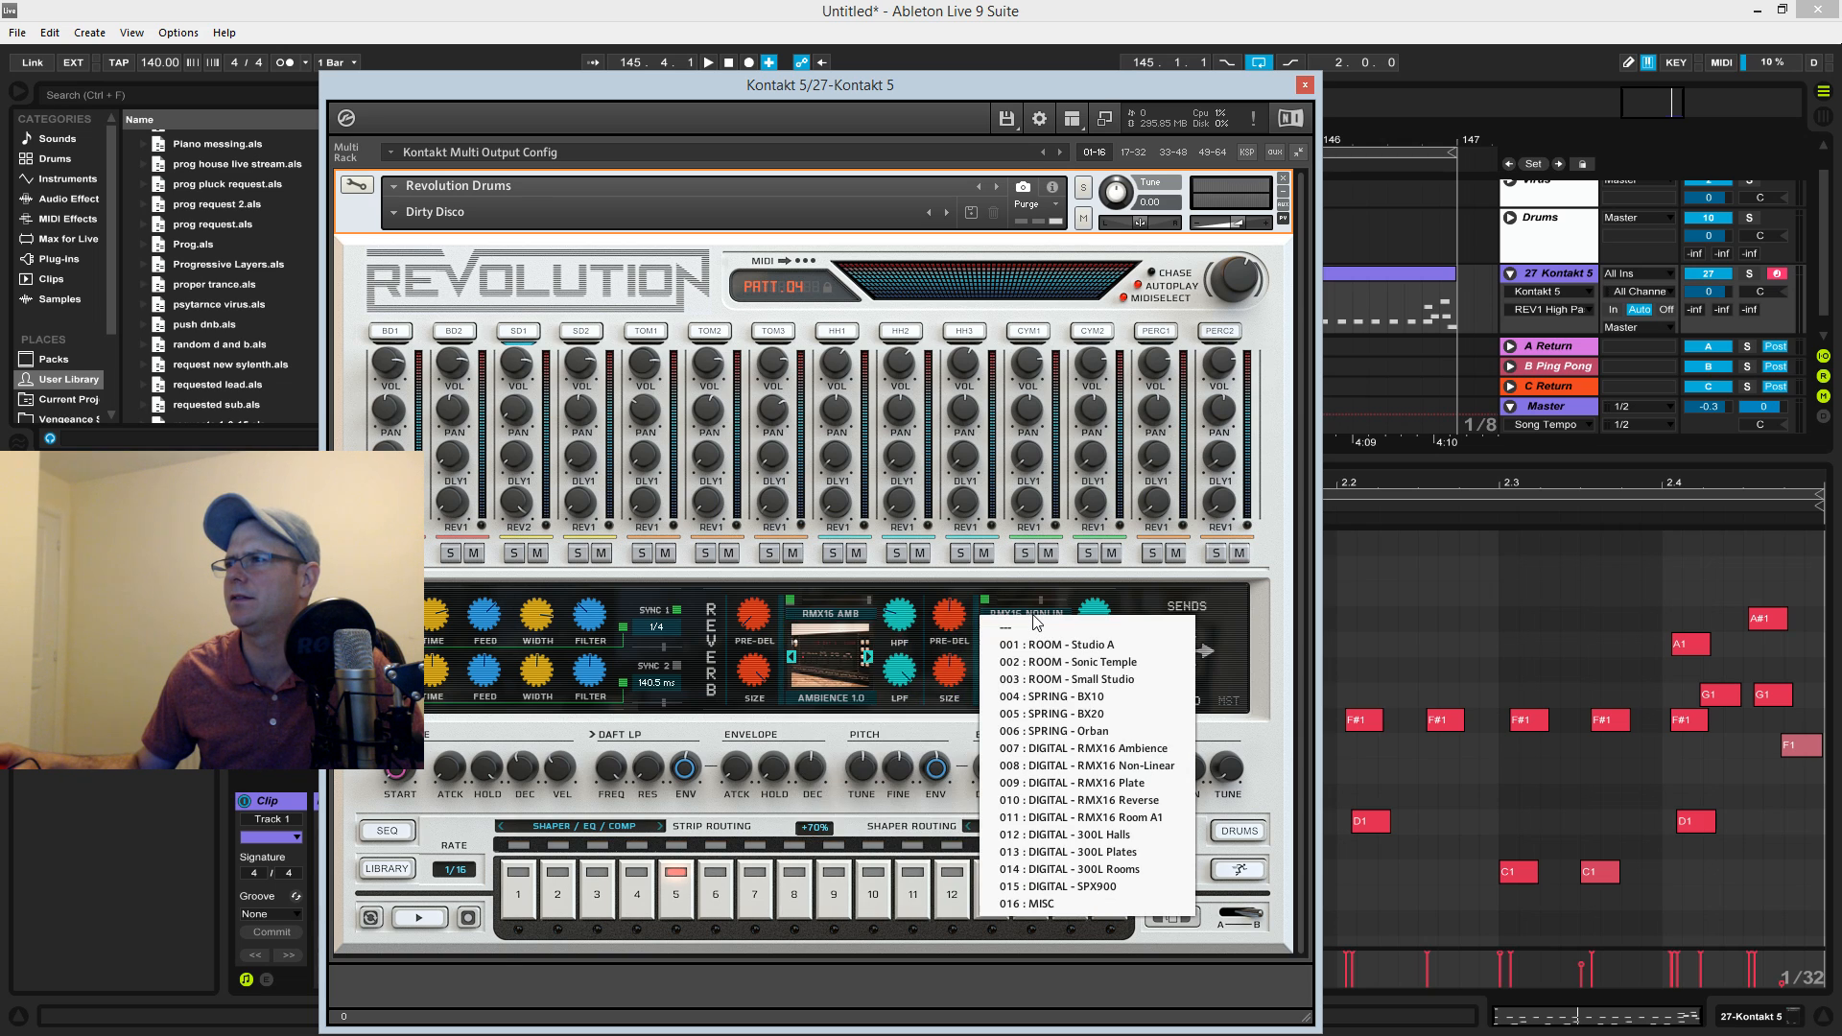
click(858, 623)
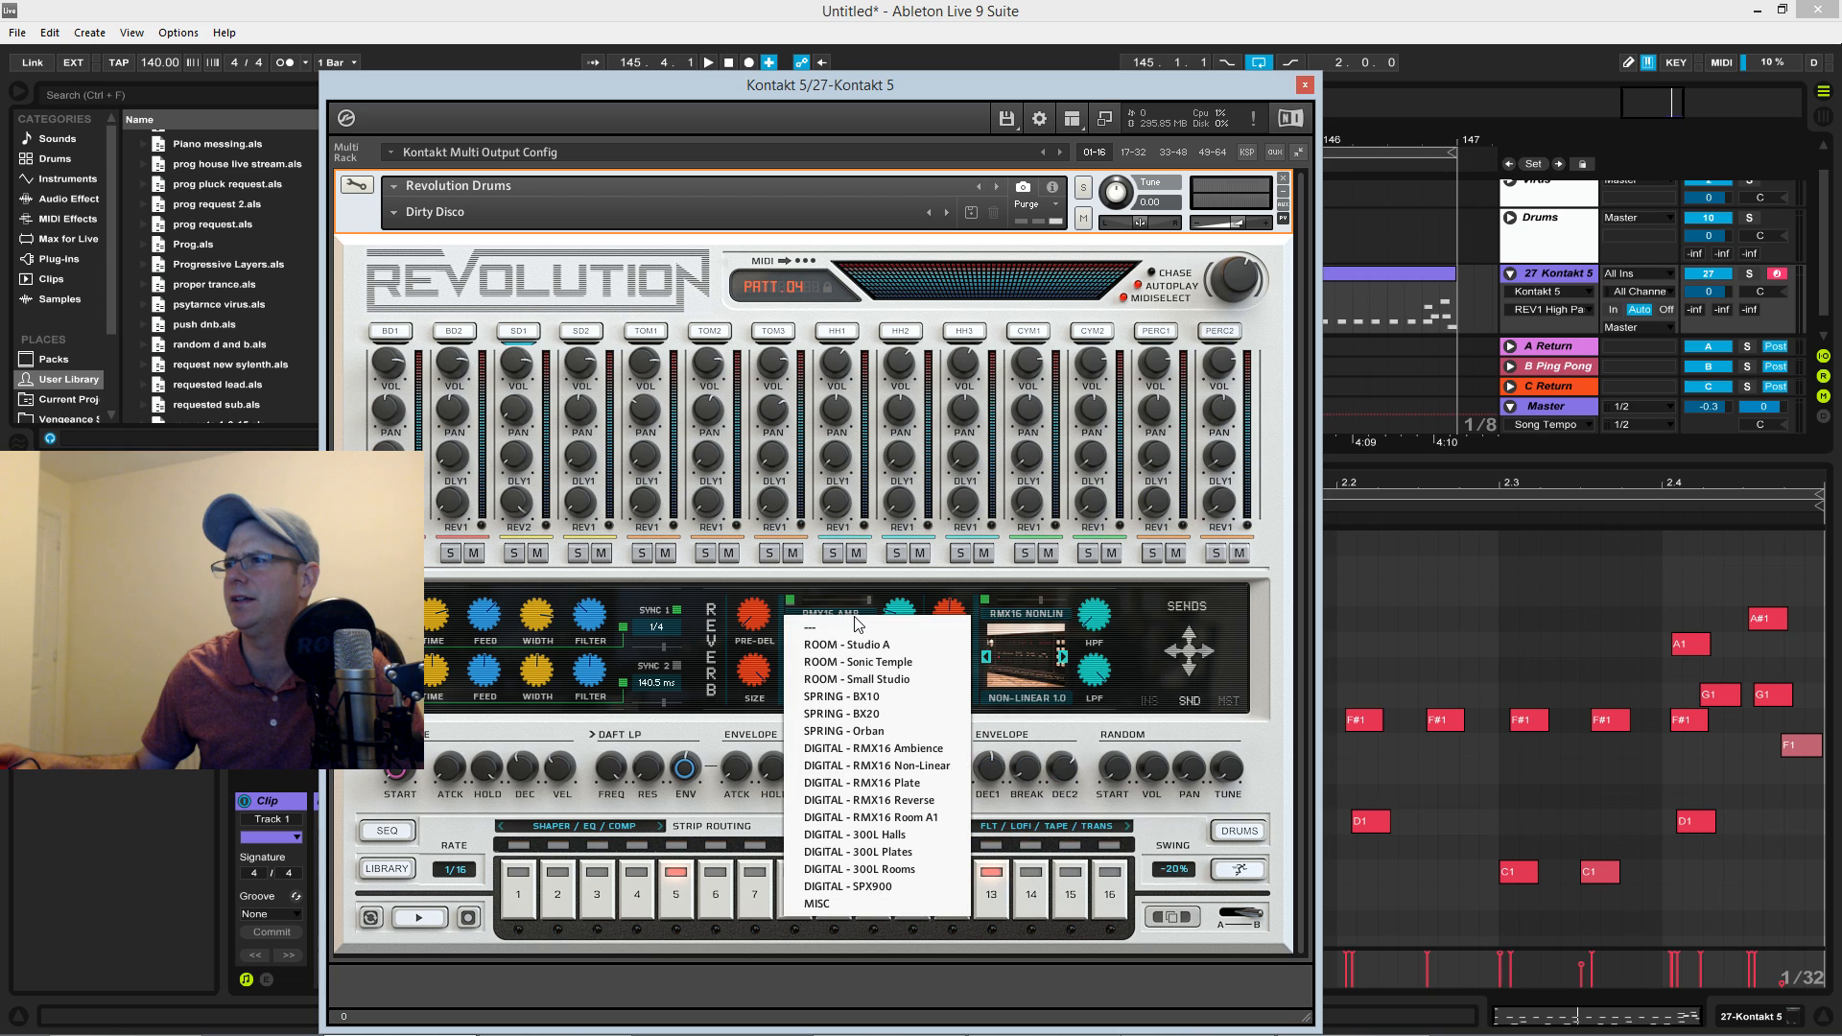
Load the Warm Plate 3 program of DIGITAL - 300L Plates in Reverb 2 and try out its filters on snare 1.
click(1024, 619)
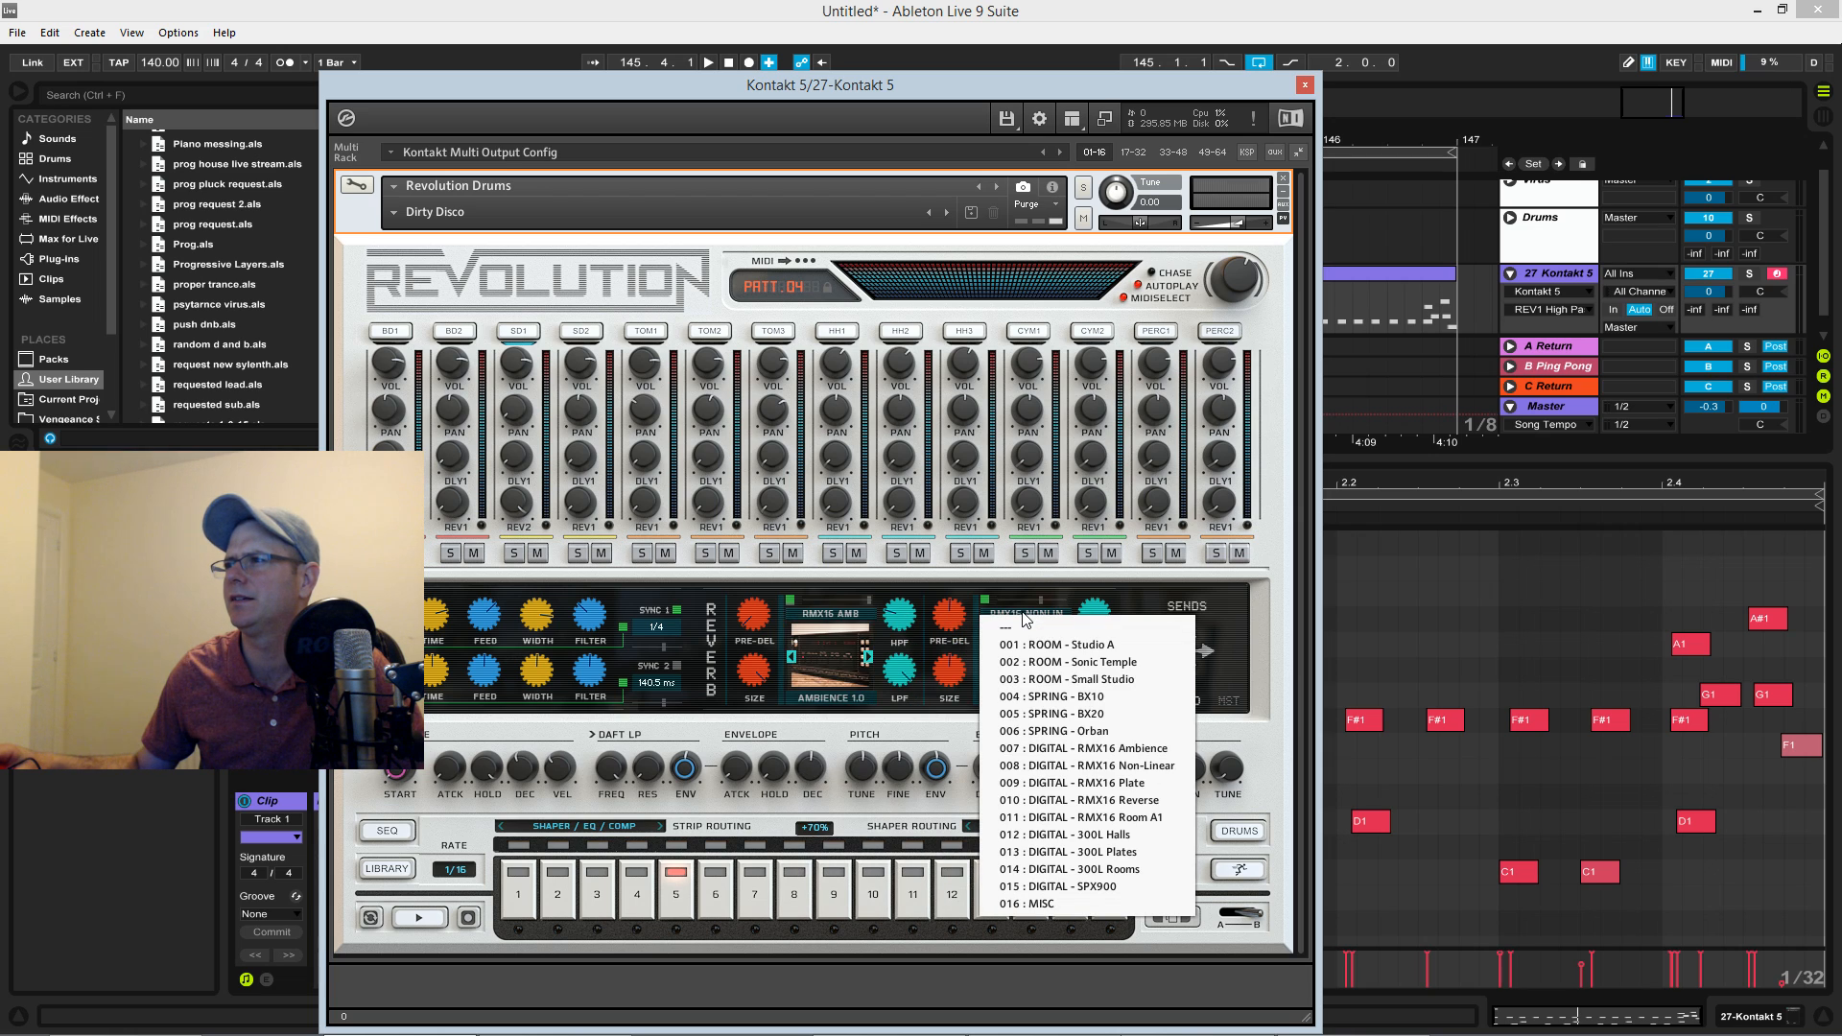
click(1050, 852)
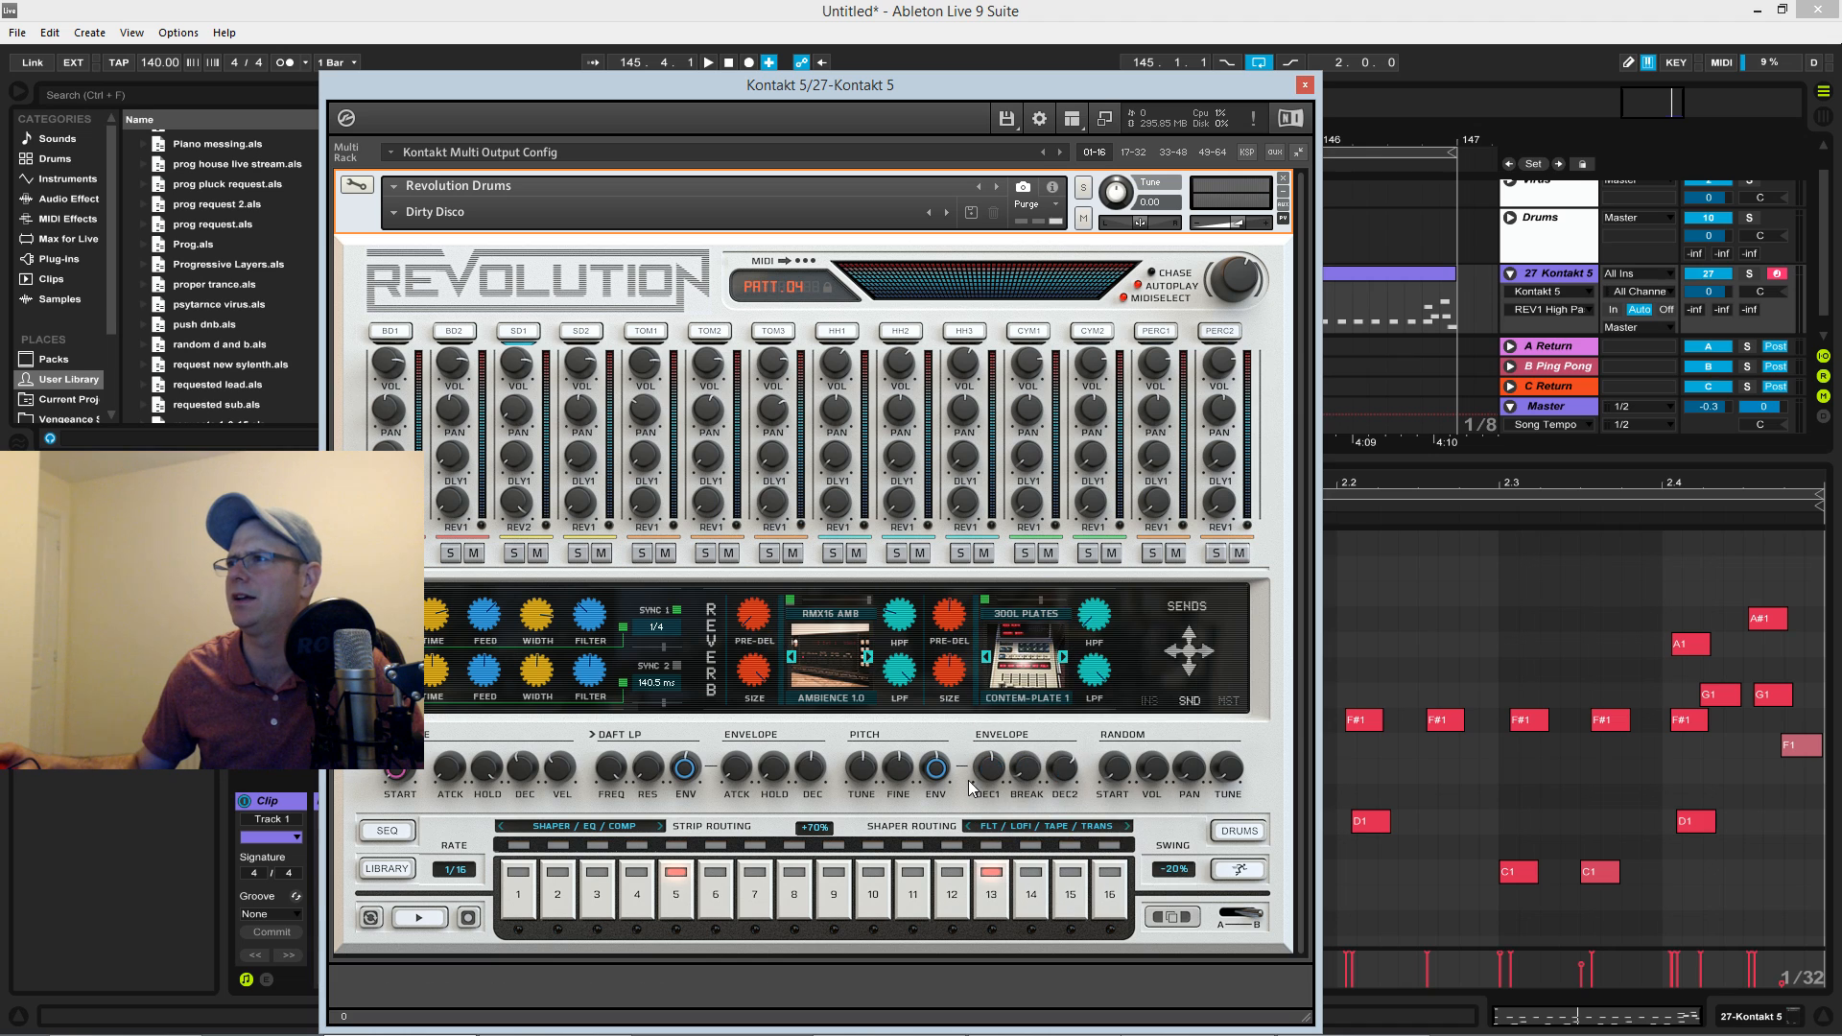
click(1024, 697)
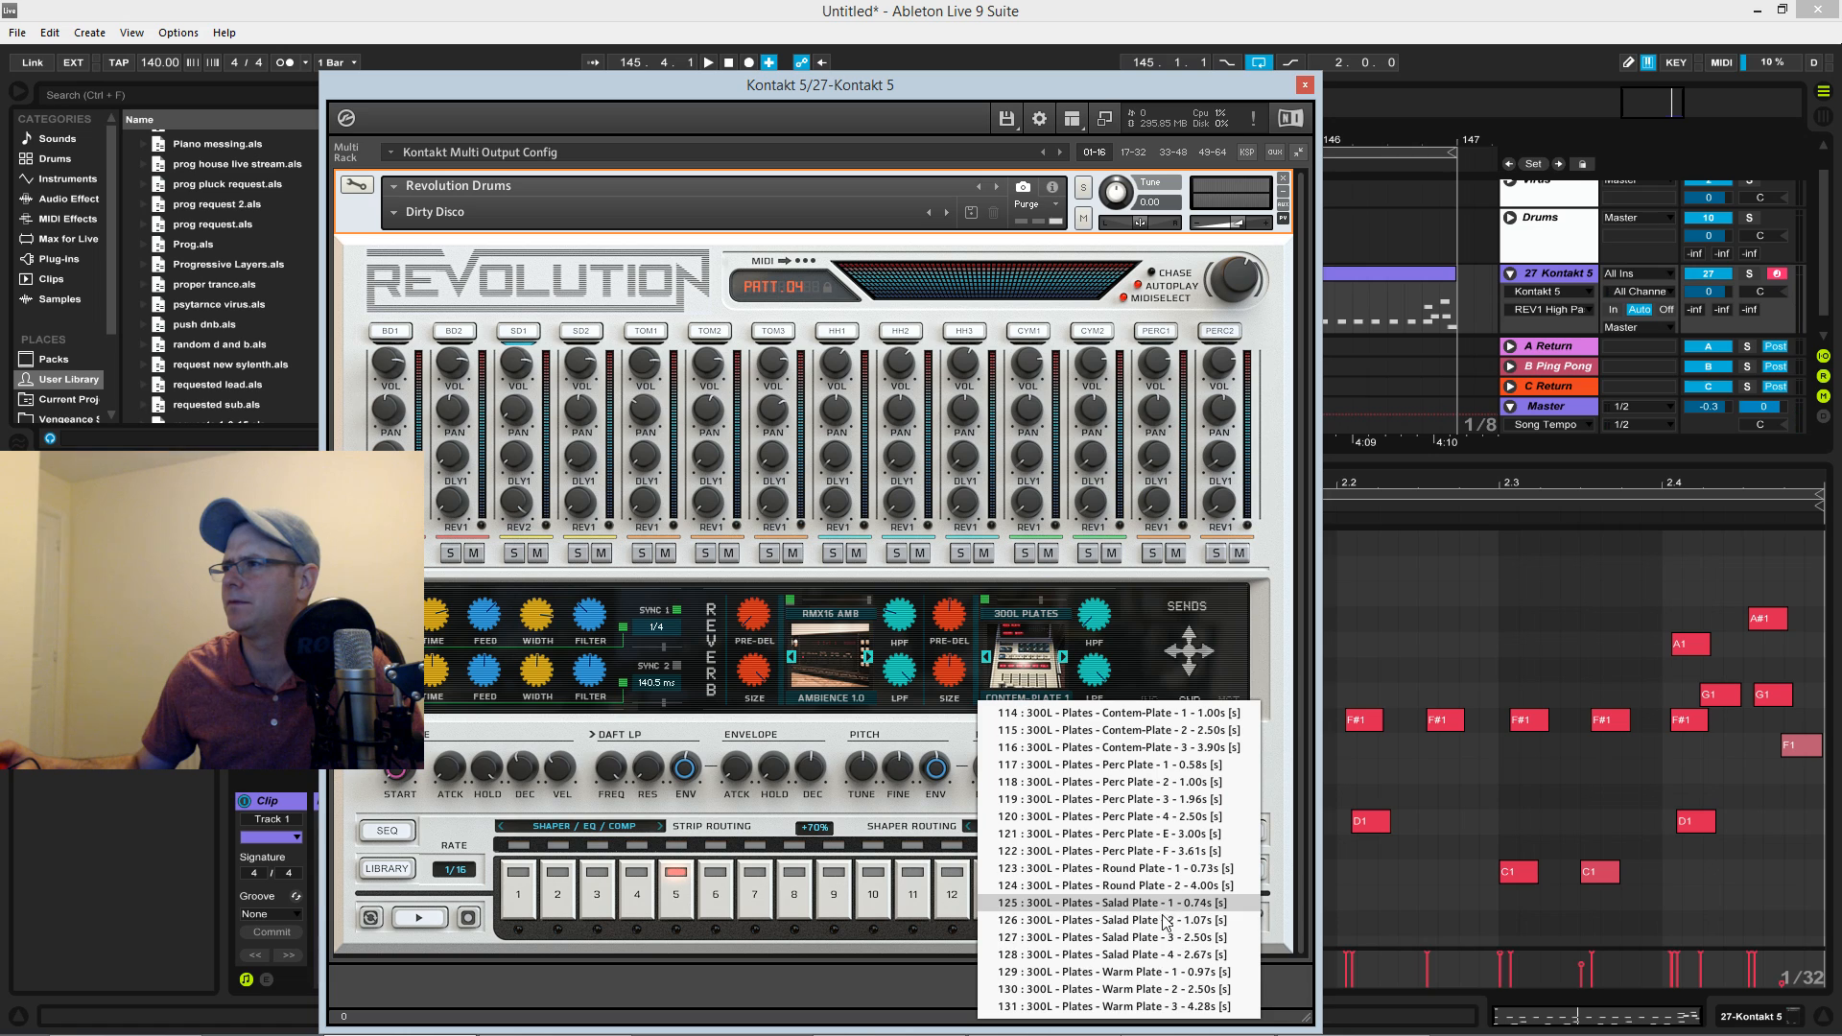
click(1124, 1003)
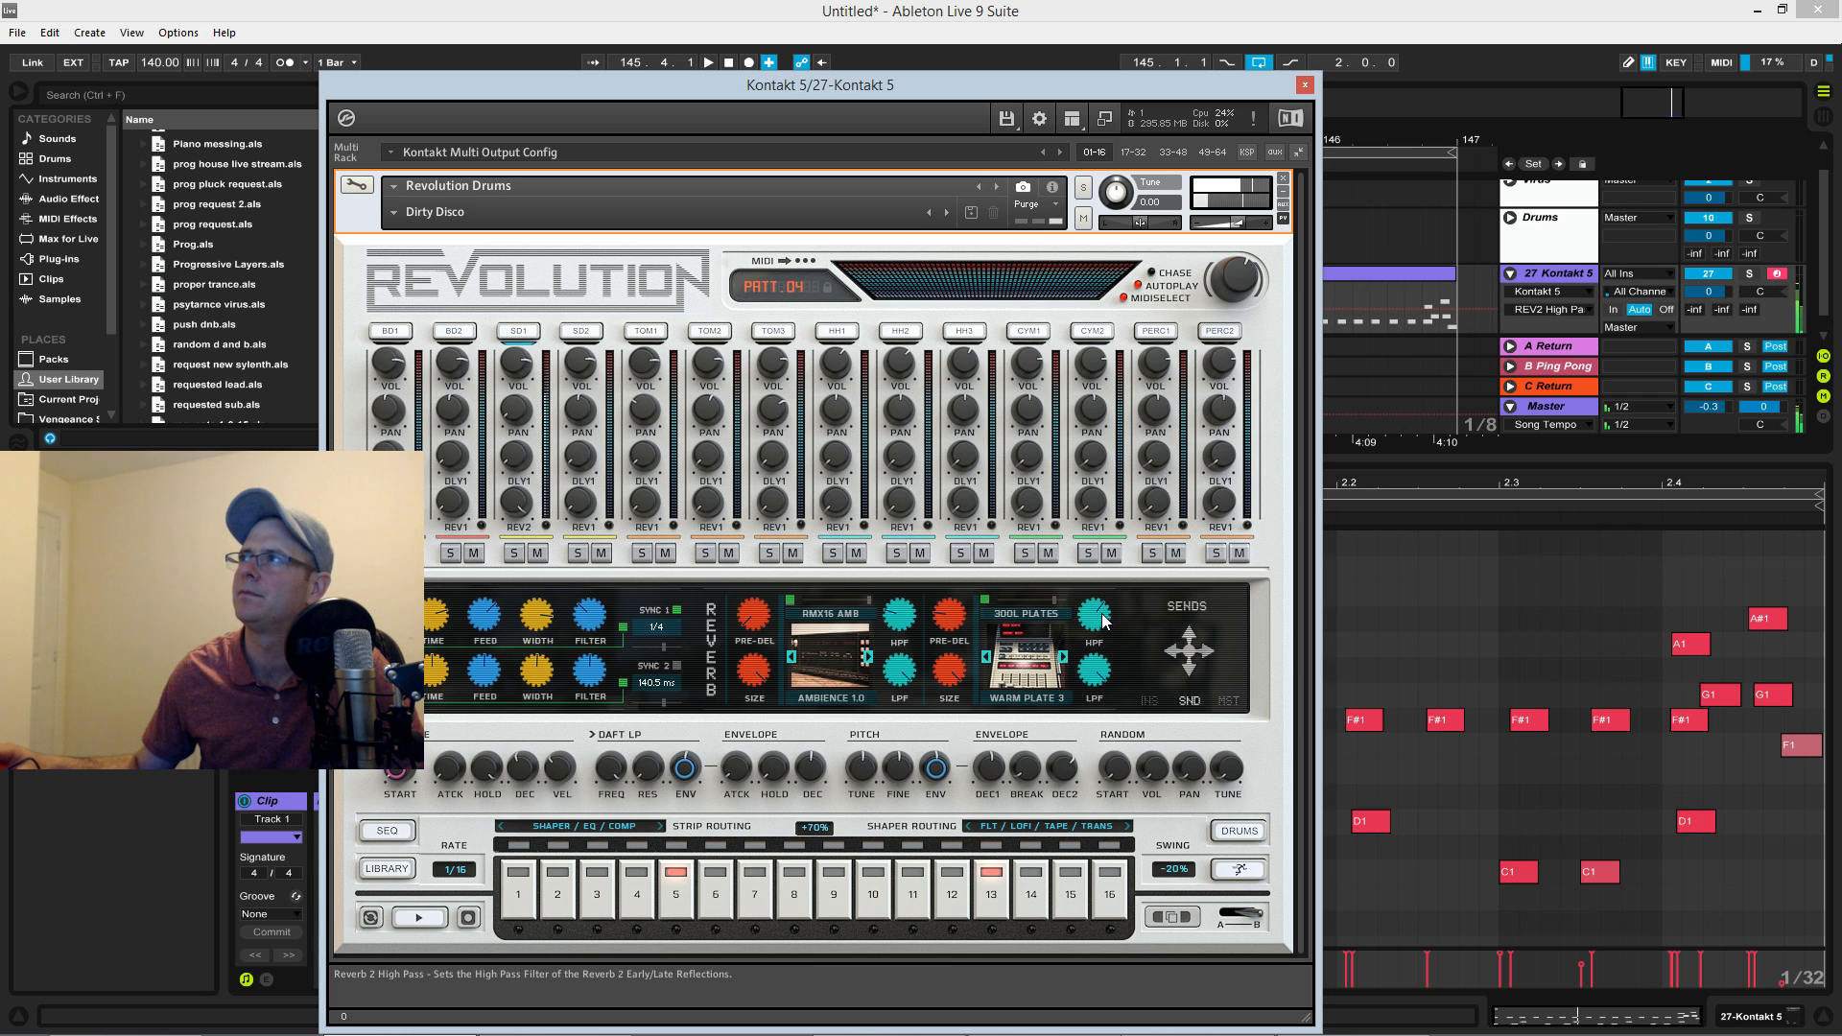
click(1092, 672)
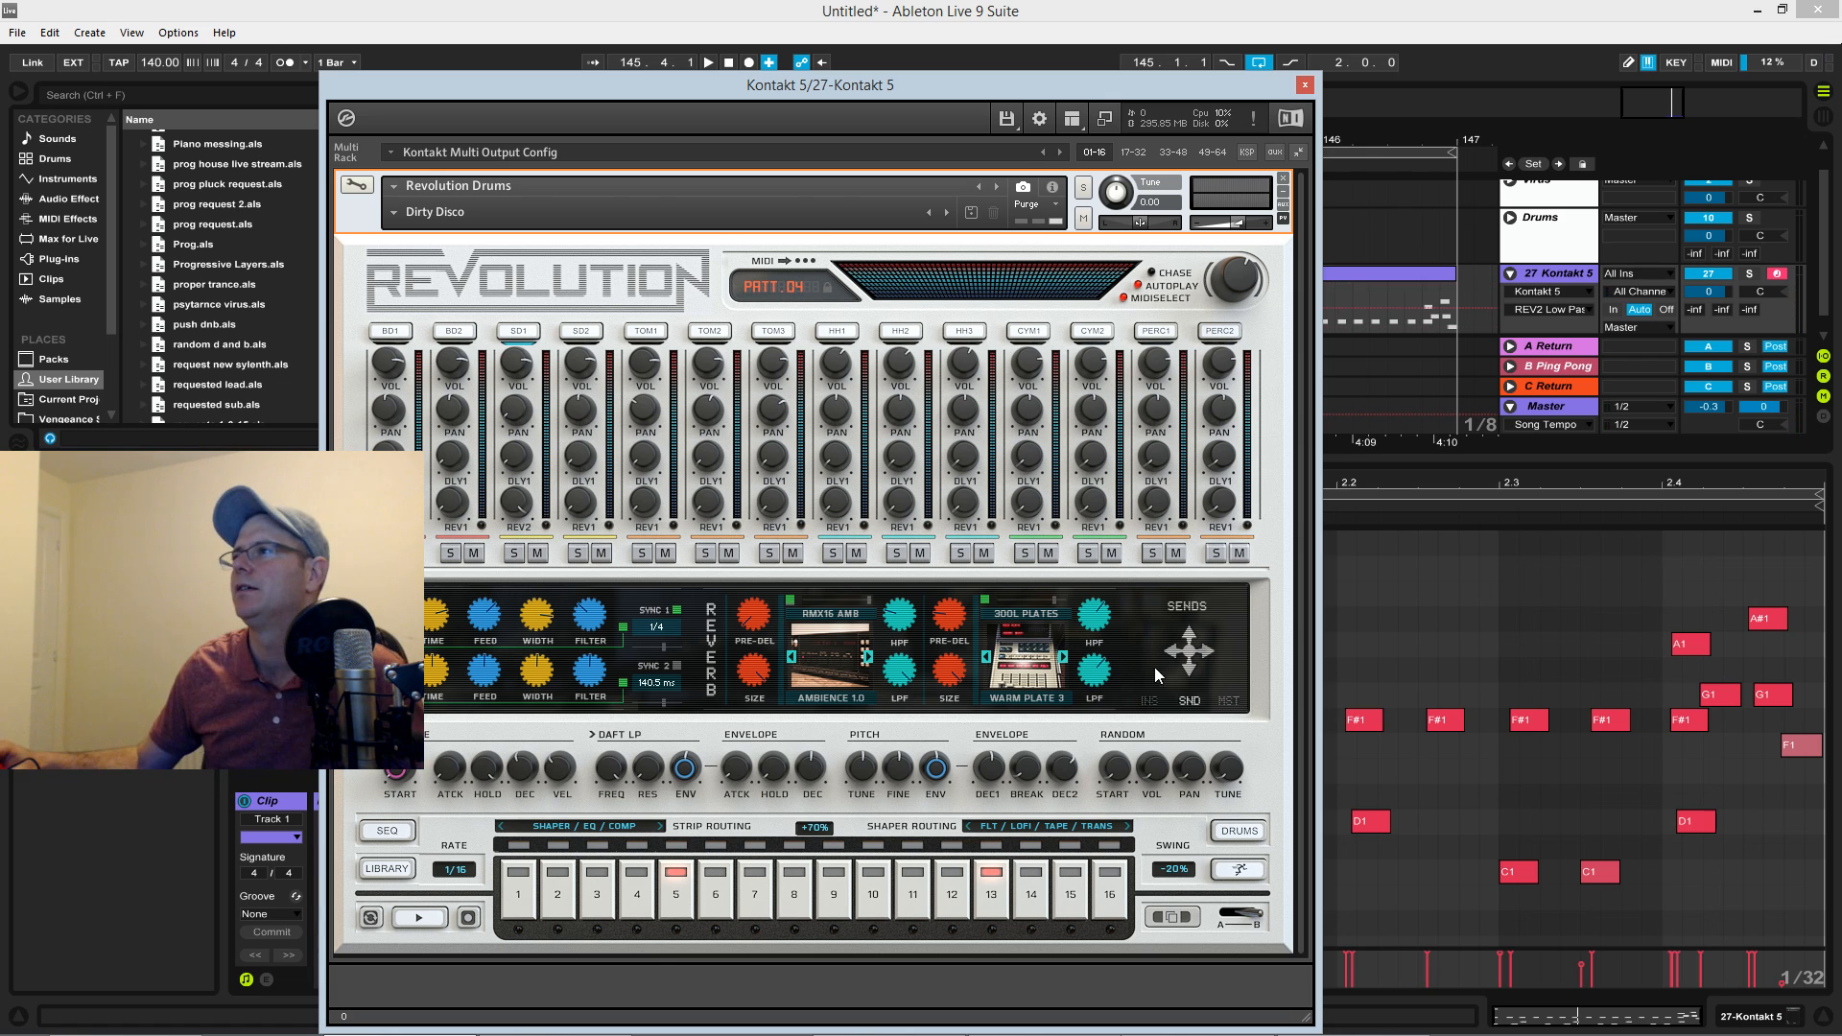
Look over the snare 1 insert and master effects, and switch snare 1's reverb send back to Reverb 1 in the send effects.
click(1184, 701)
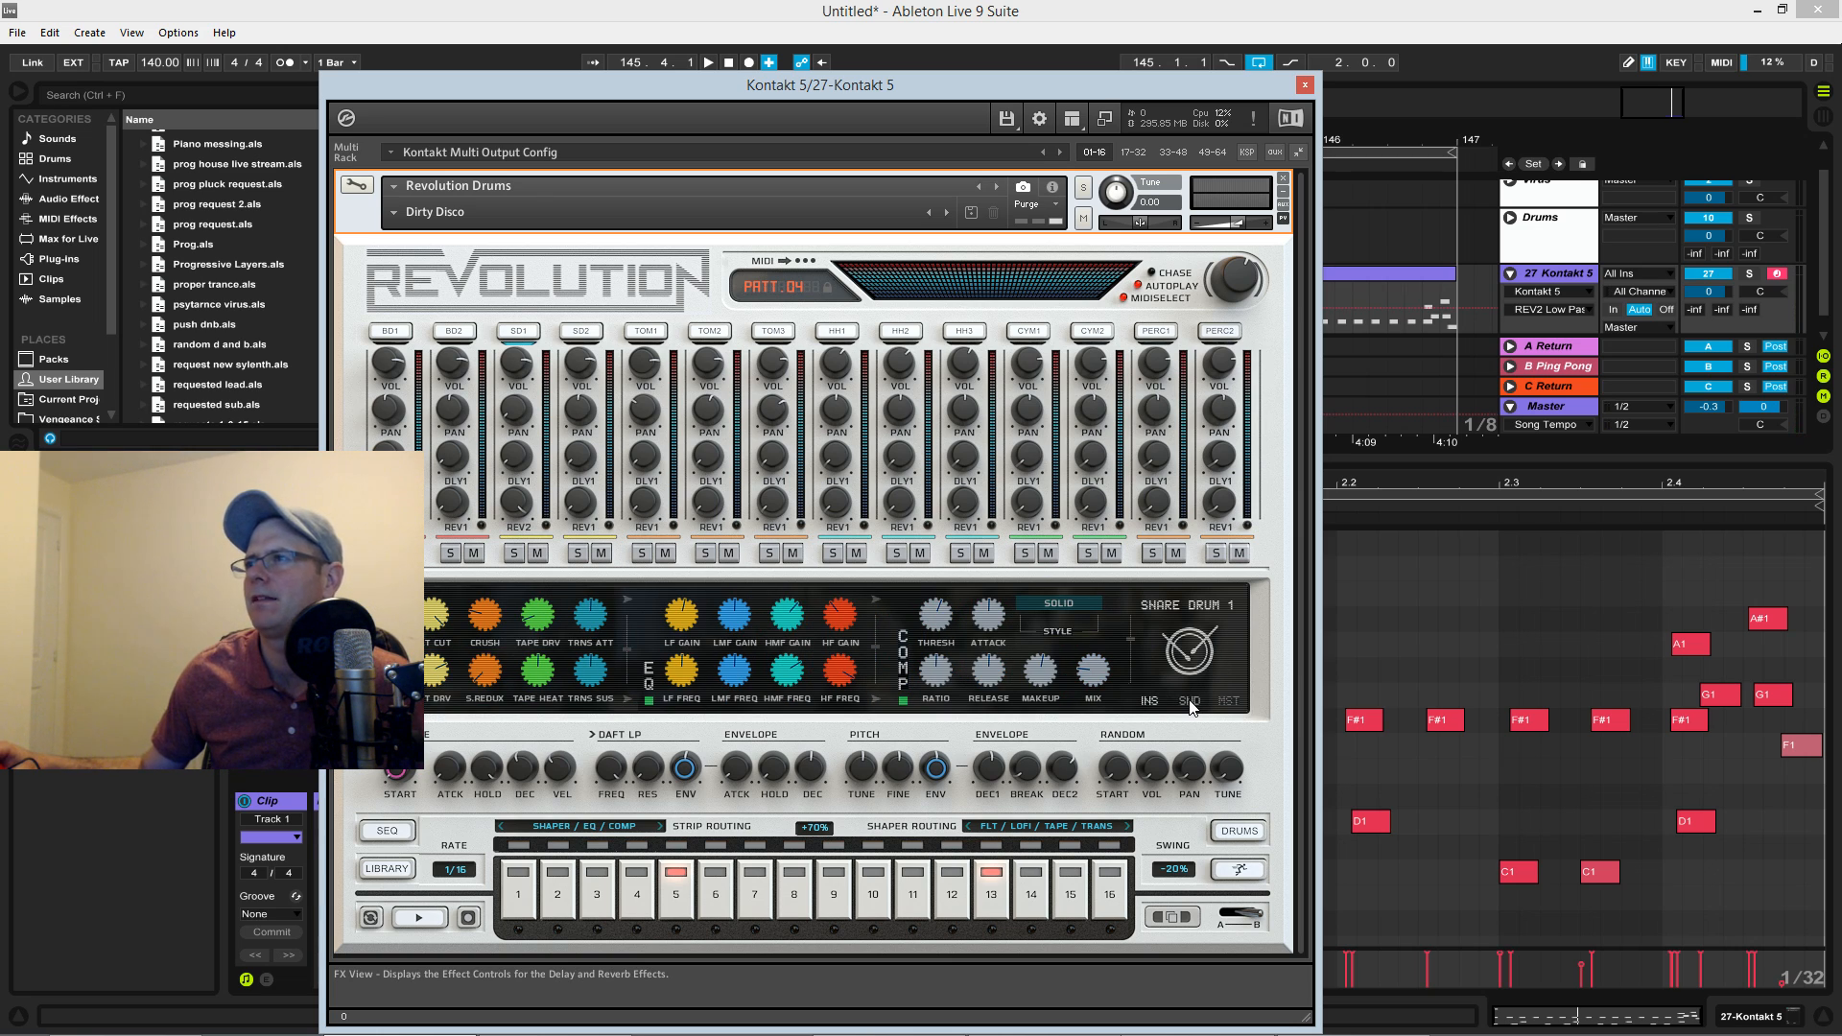
click(1228, 701)
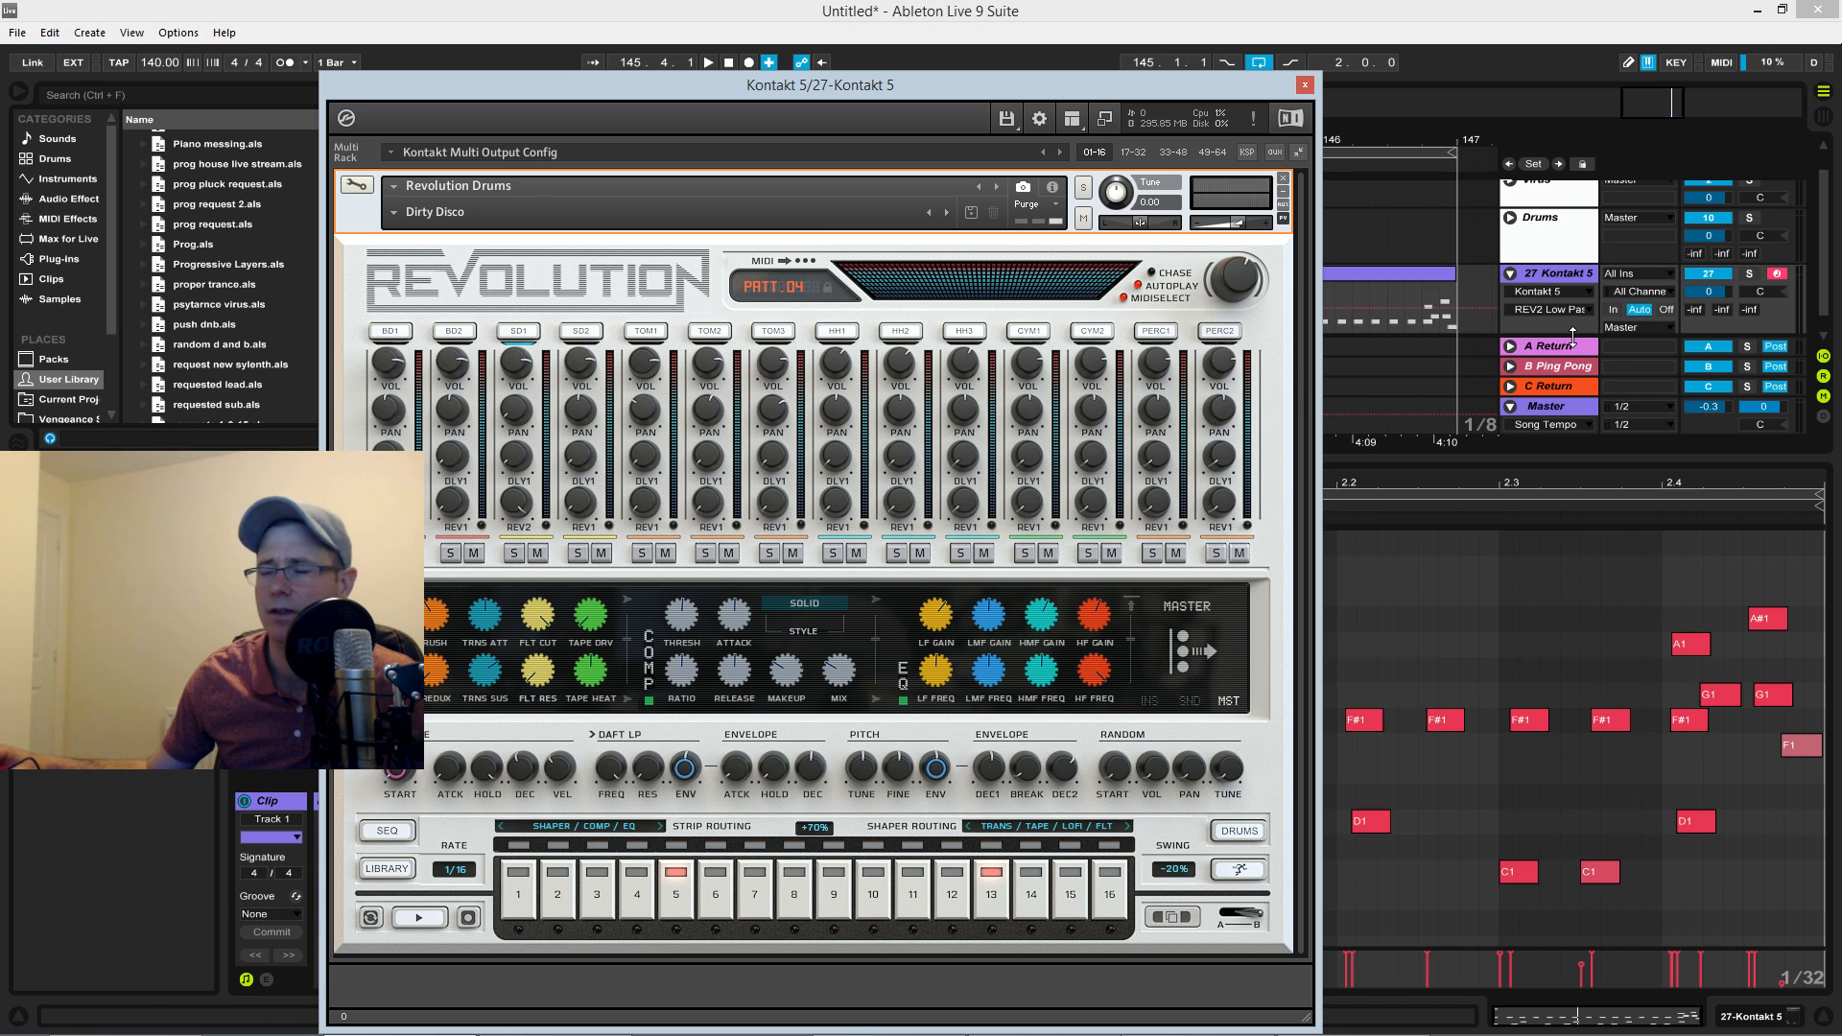
click(1189, 699)
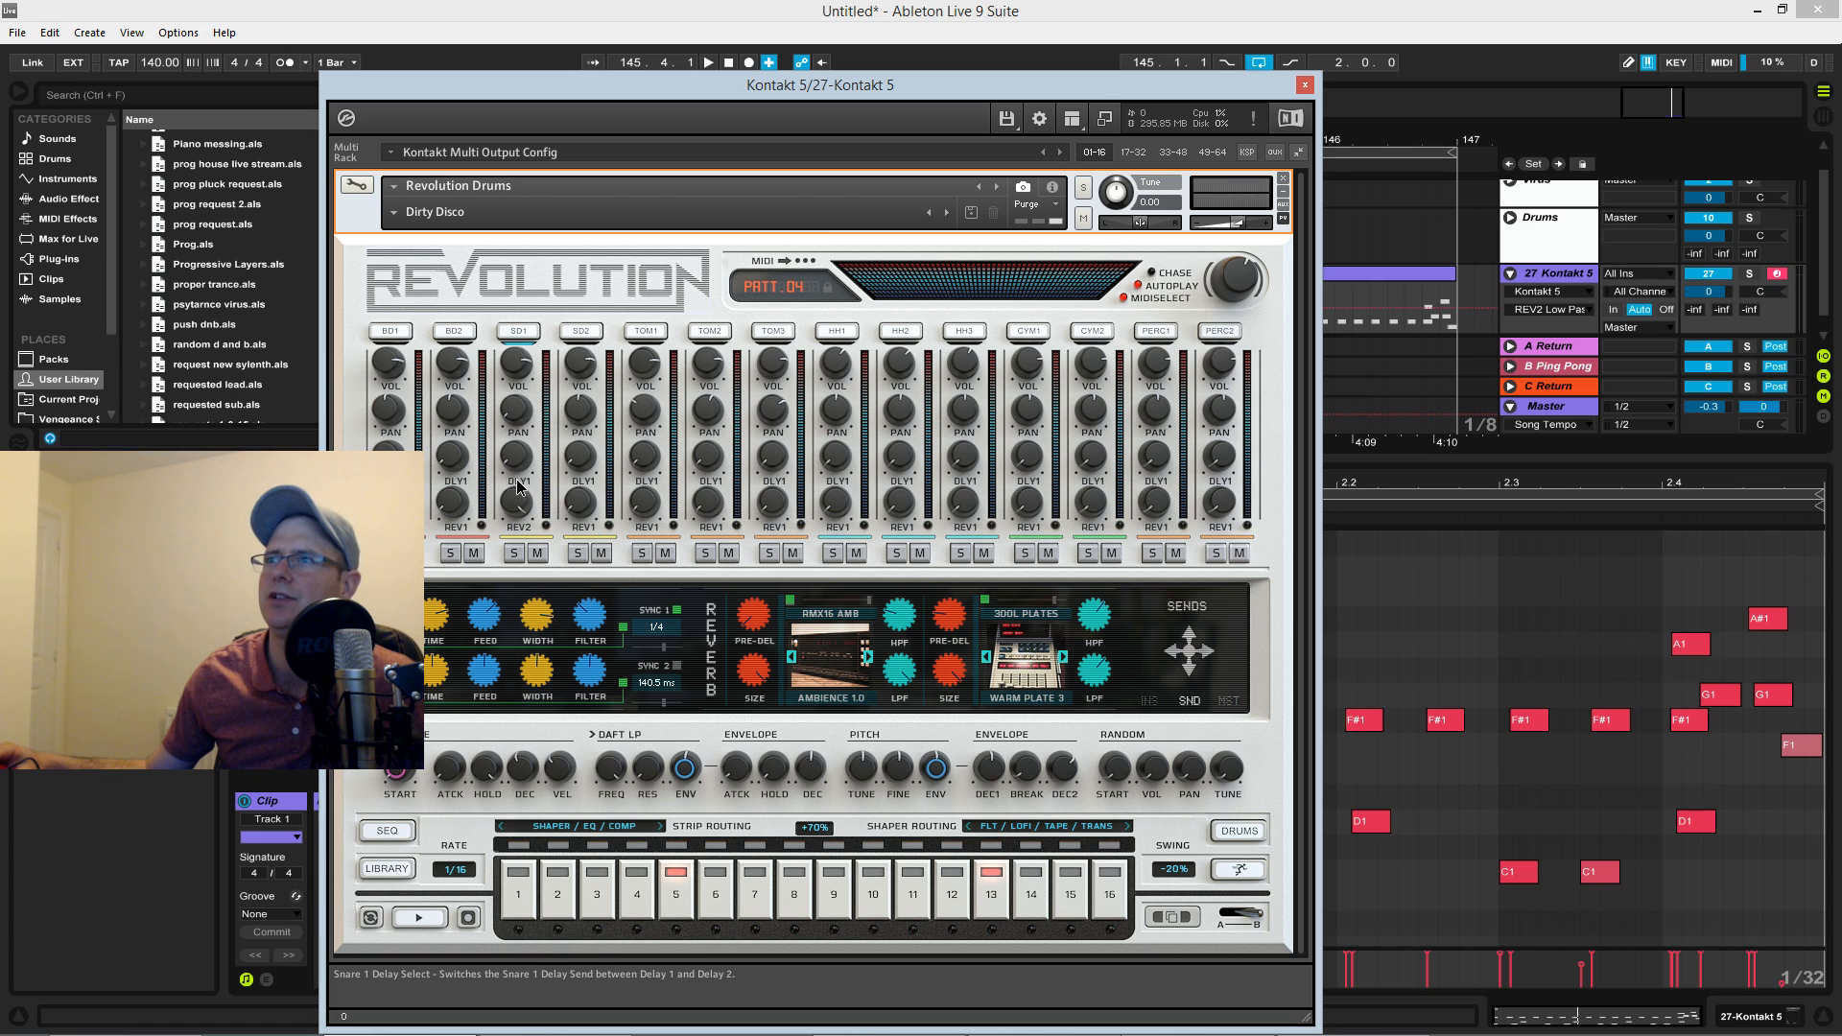
click(535, 527)
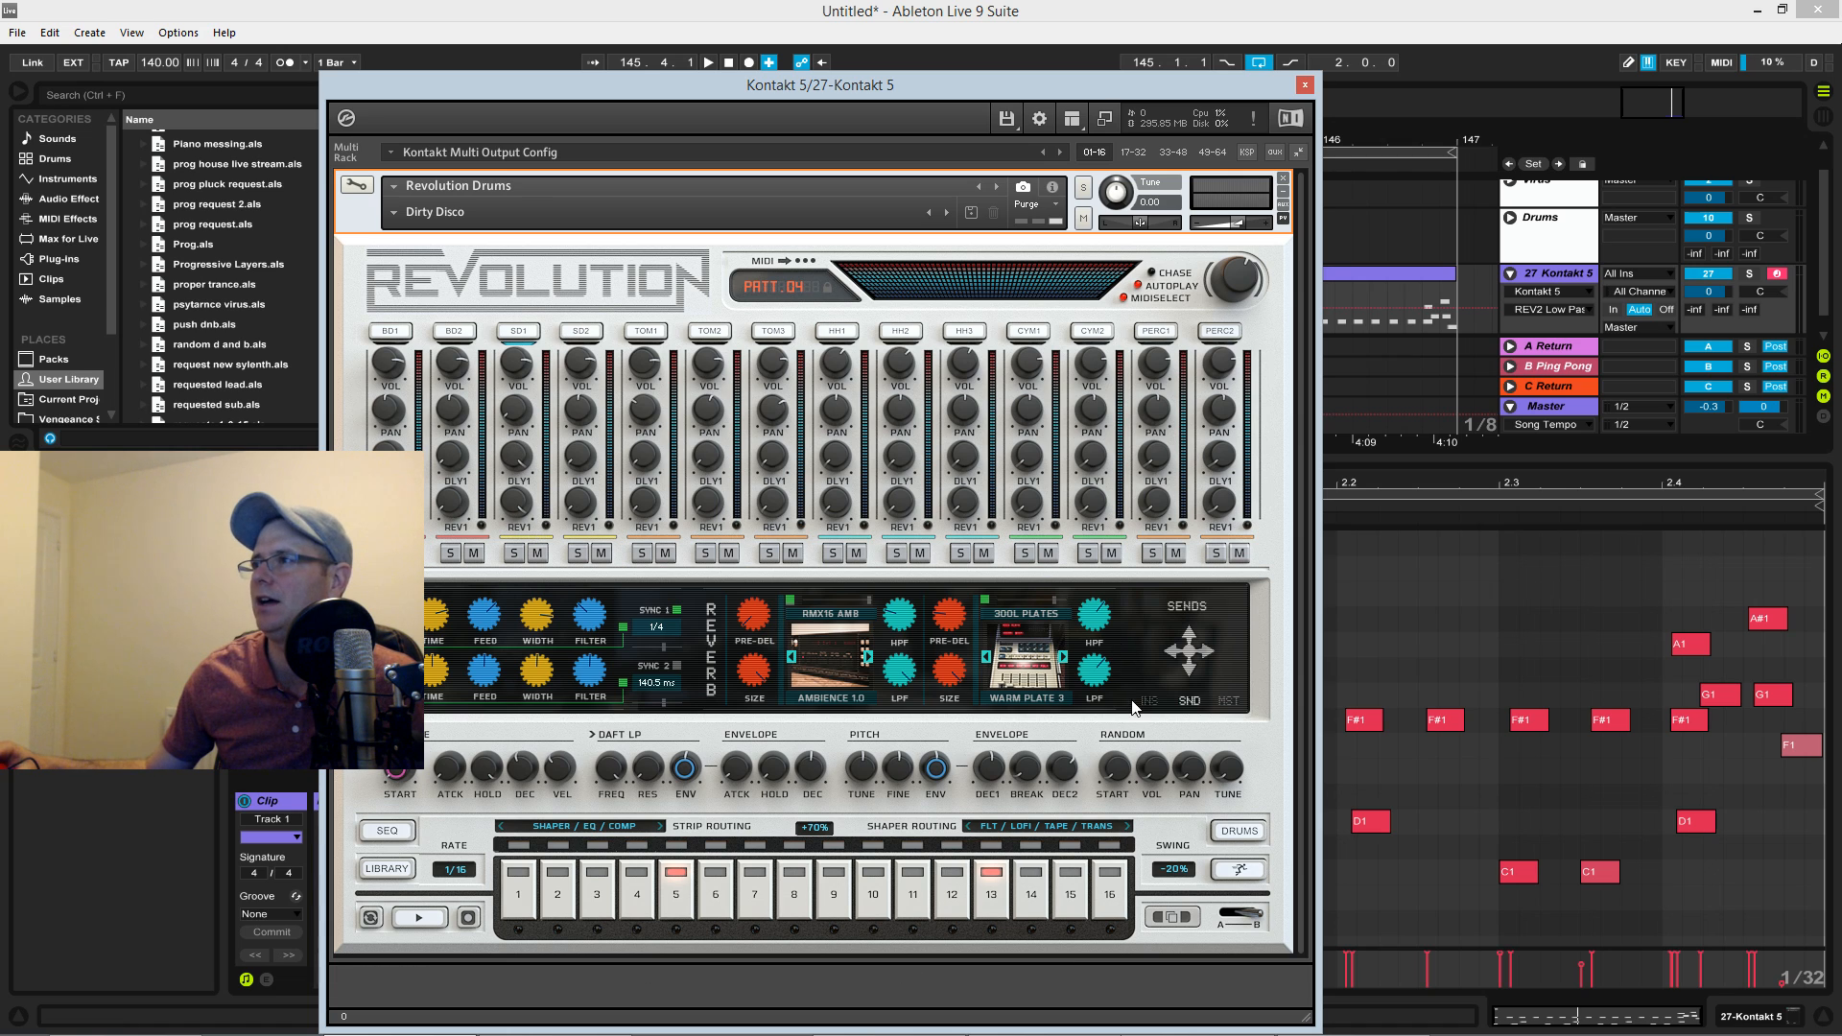